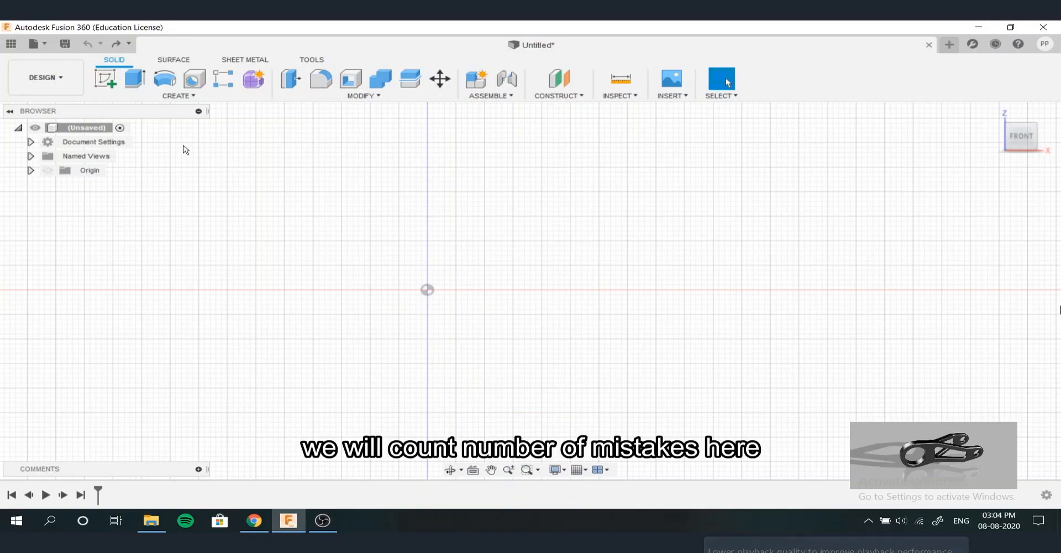
Start a sketch on the front plane and draw a 50 mm diameter circle centred on the origin
{"action": "left_click", "coordinate": [106, 79]}
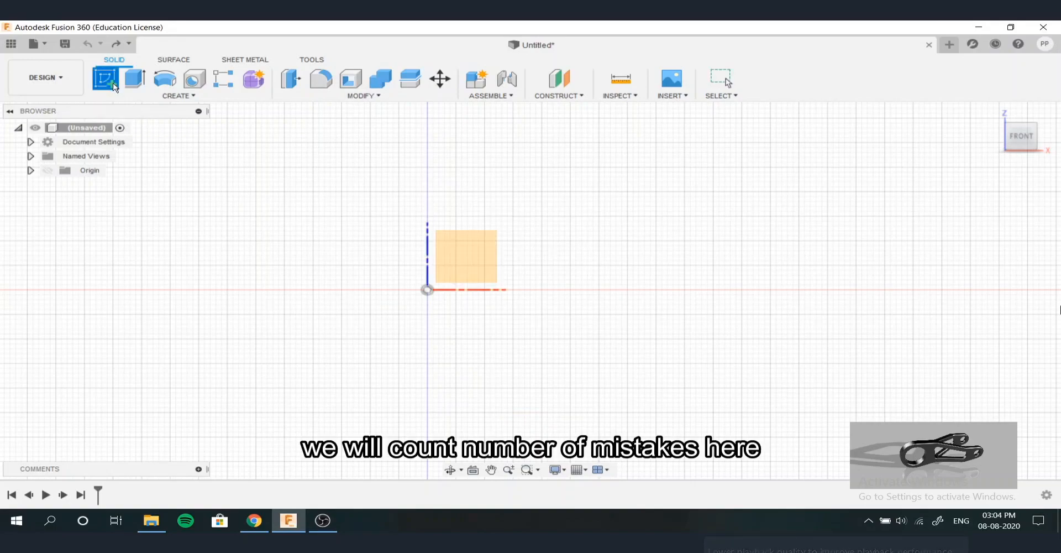
{"action": "left_click", "coordinate": [467, 264]}
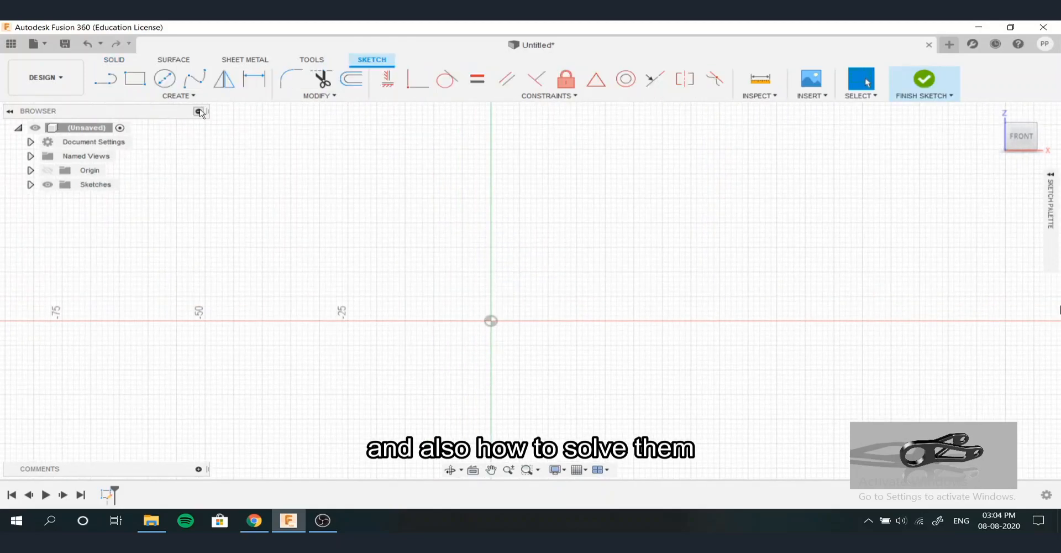
{"action": "left_click", "coordinate": [164, 78]}
{"action": "left_click", "coordinate": [490, 321]}
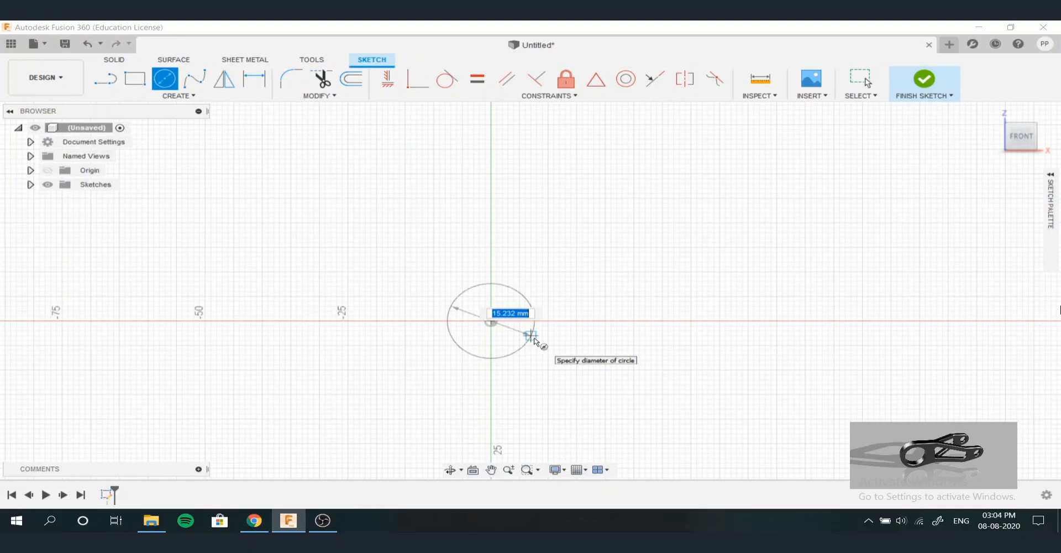
{"action": "type", "text": "50"}
{"action": "key", "text": "Return"}
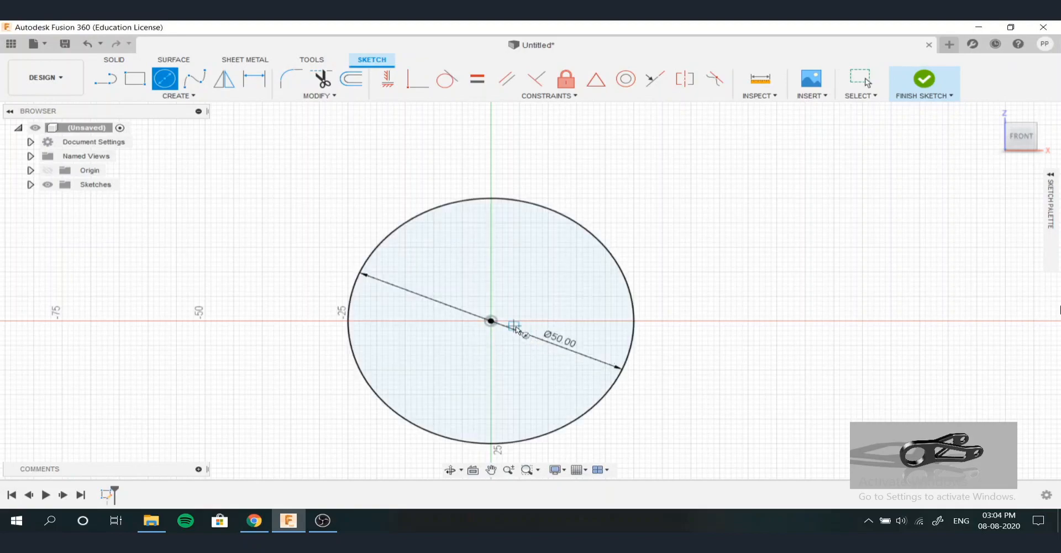
Draw a concentric 36 mm diameter circle inside the large circle at the origin
{"action": "left_click", "coordinate": [491, 321]}
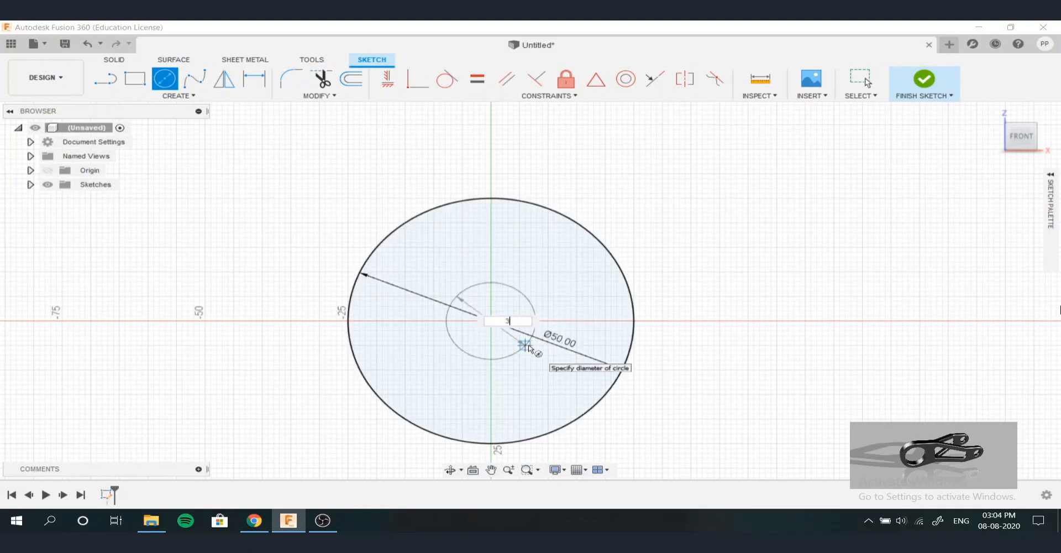
{"action": "key", "text": "Tab"}
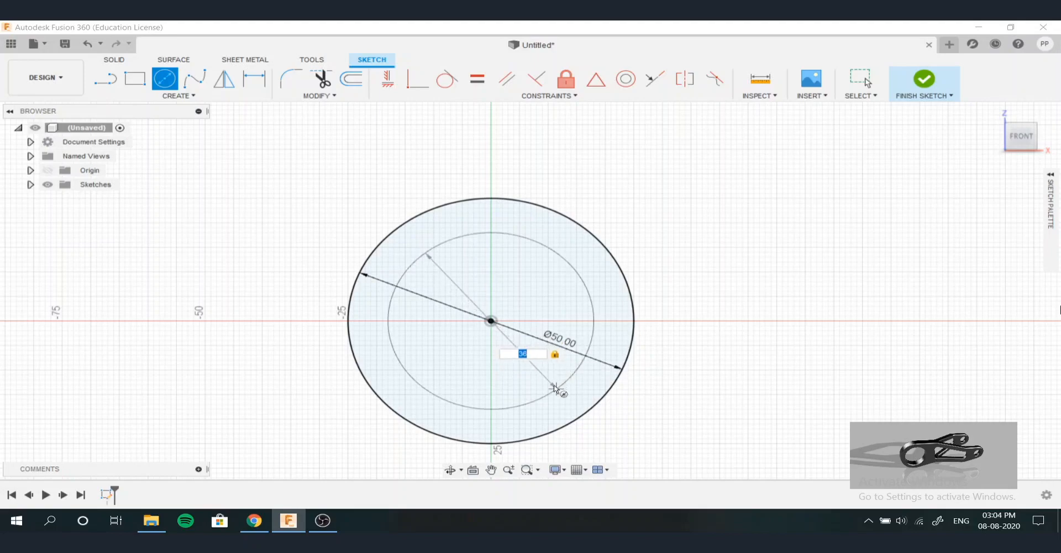
{"action": "key", "text": "Return"}
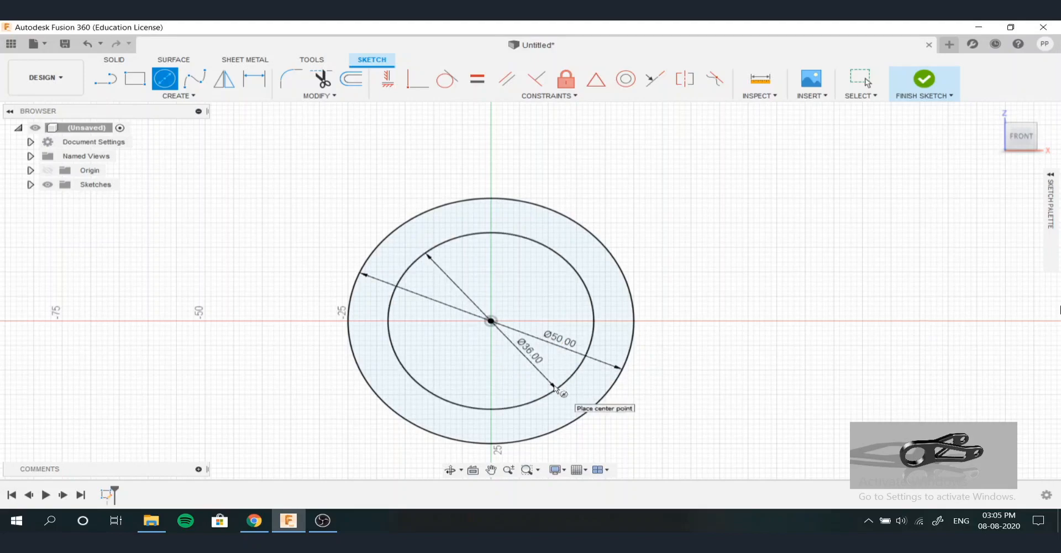
Draw concentric 12 mm and 24 mm diameter circles centred on the horizontal axis, about 100 mm to the right of the origin
{"action": "scroll", "coordinate": [225, 404], "scroll_direction": "down", "scroll_amount": 2}
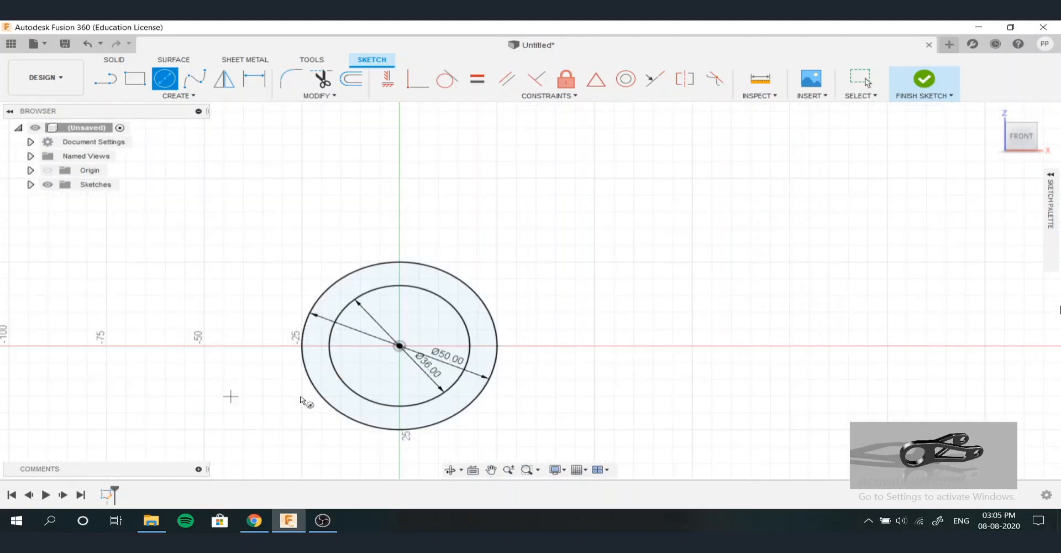
{"action": "left_click", "coordinate": [789, 346]}
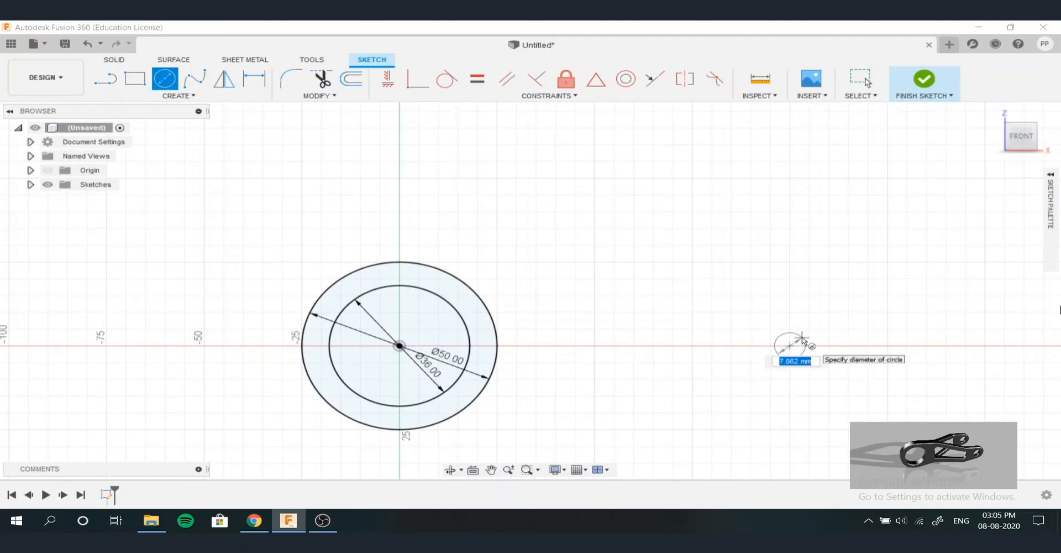
{"action": "type", "text": "12"}
{"action": "key", "text": "Return"}
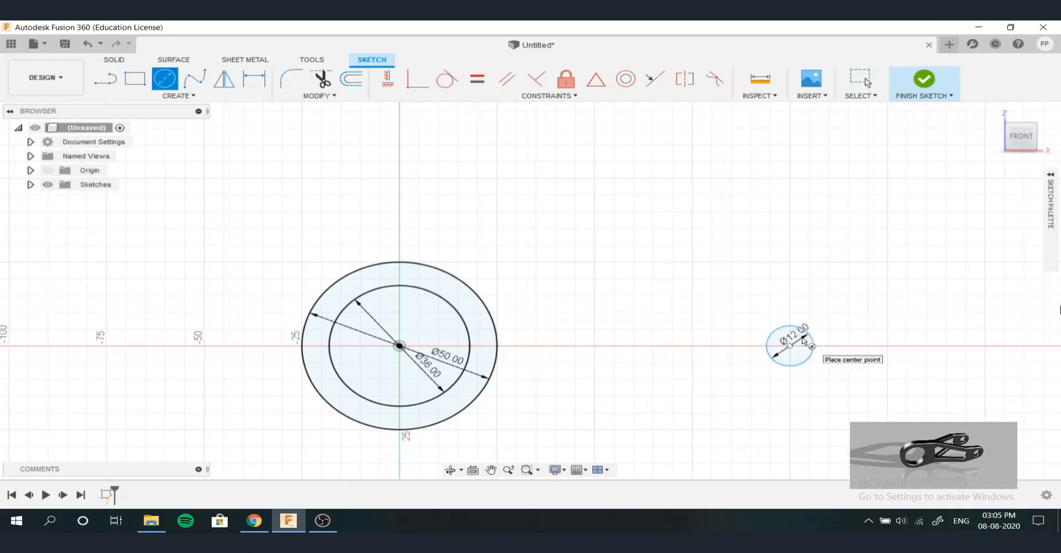
{"action": "left_click", "coordinate": [790, 346]}
{"action": "type", "text": "24"}
{"action": "key", "text": "Return"}
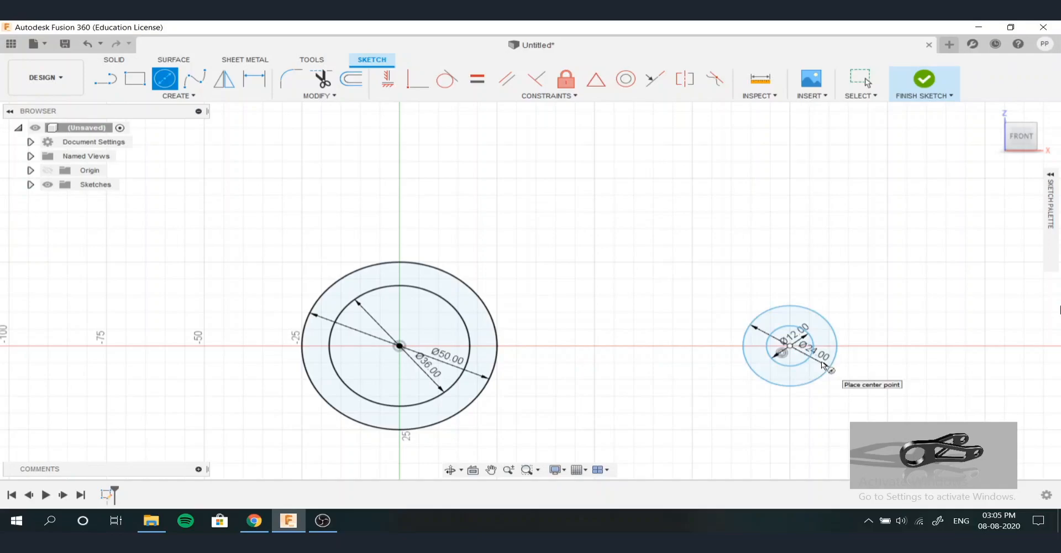
Draw a horizontal construction line from the origin to the centre of the small circles
{"action": "left_click", "coordinate": [105, 78]}
{"action": "left_click", "coordinate": [1051, 191]}
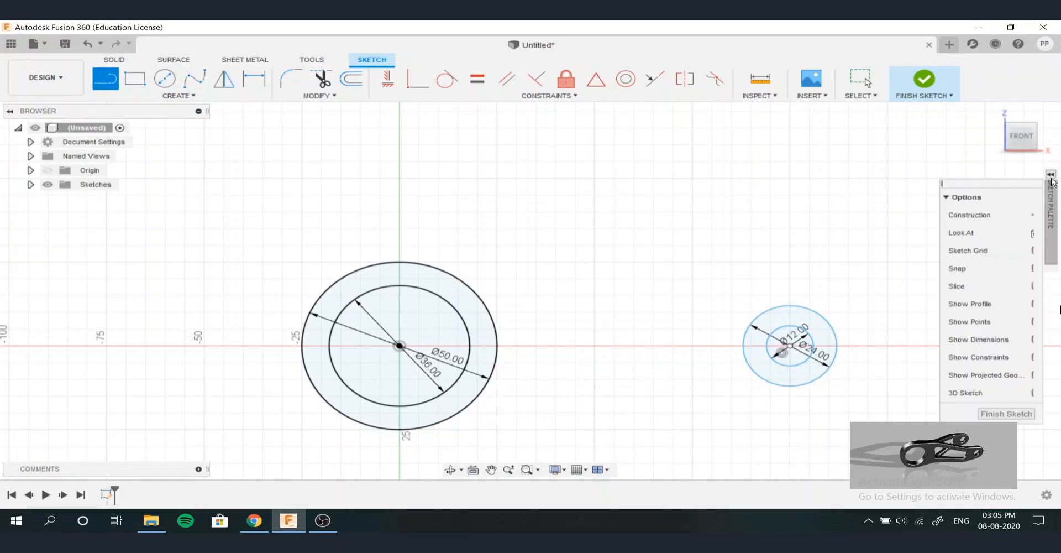
{"action": "left_click", "coordinate": [1008, 209]}
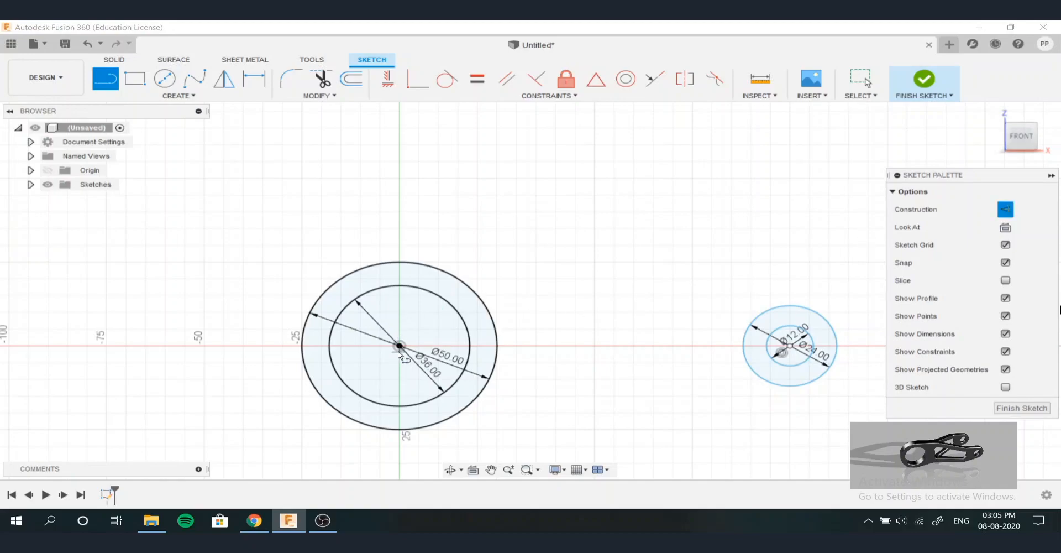
{"action": "left_click", "coordinate": [399, 346]}
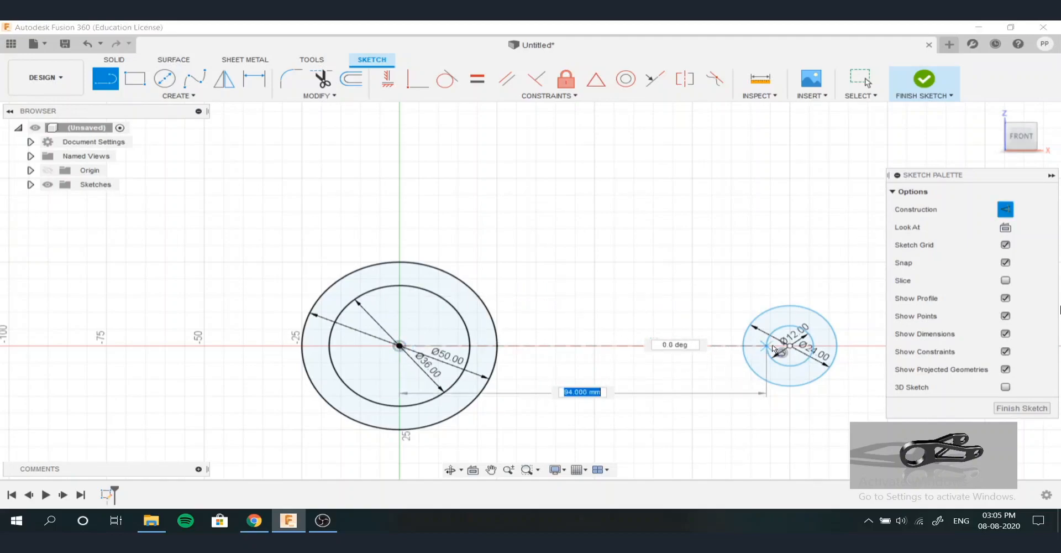
{"action": "left_click", "coordinate": [791, 346]}
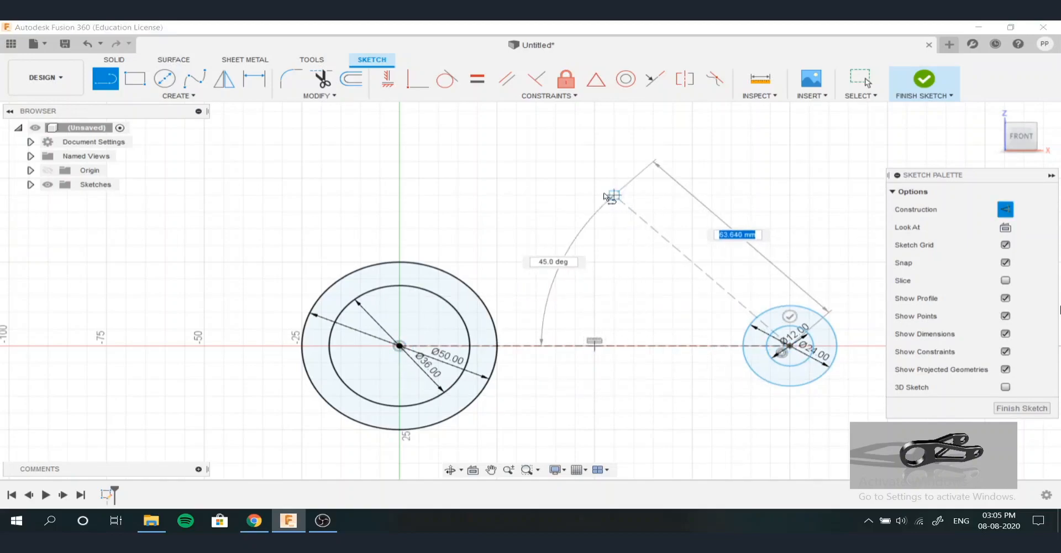
Finish the sketch and reopen it for editing
{"action": "left_click", "coordinate": [924, 80]}
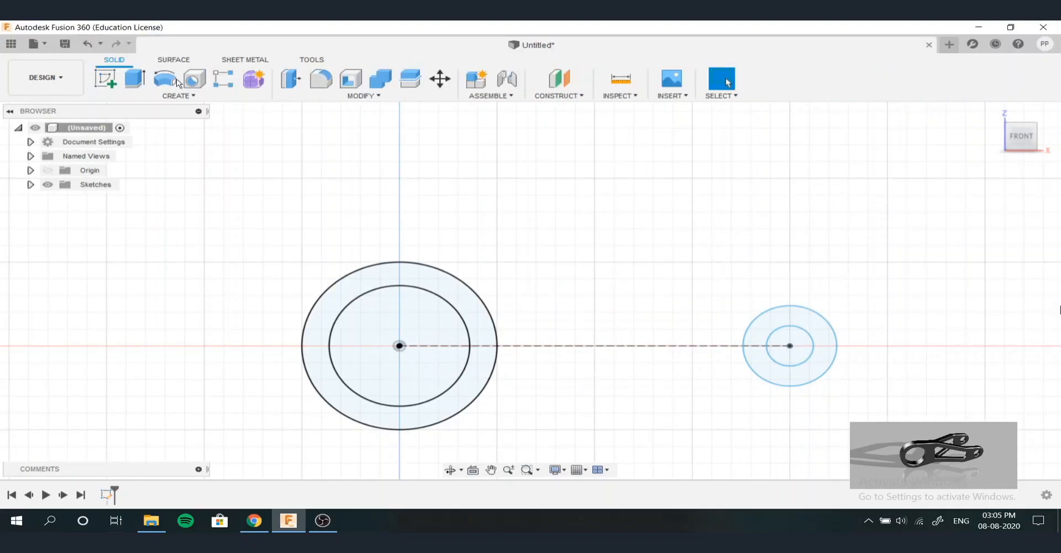
{"action": "left_click", "coordinate": [107, 495]}
{"action": "right_click", "coordinate": [108, 495]}
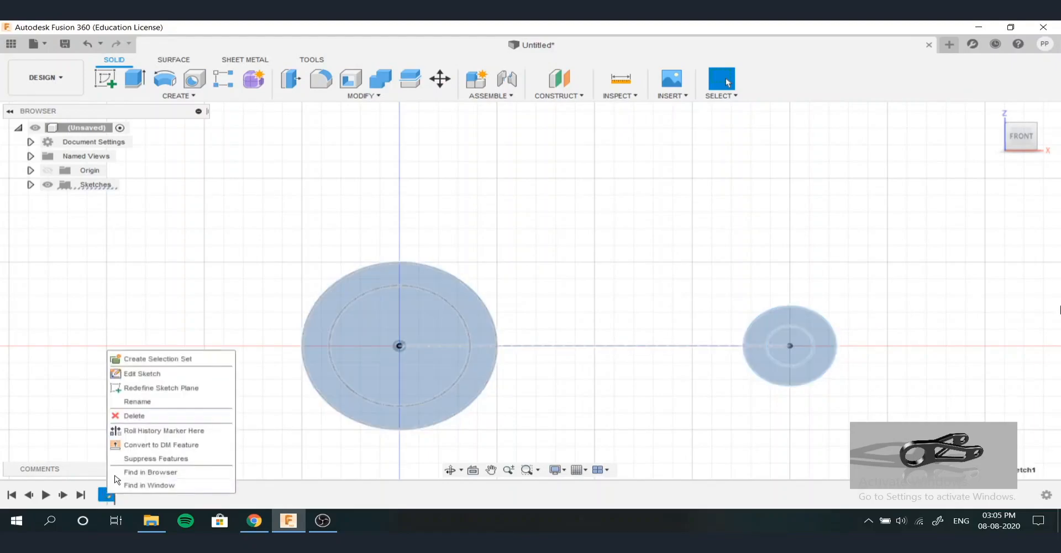
{"action": "left_click", "coordinate": [142, 373]}
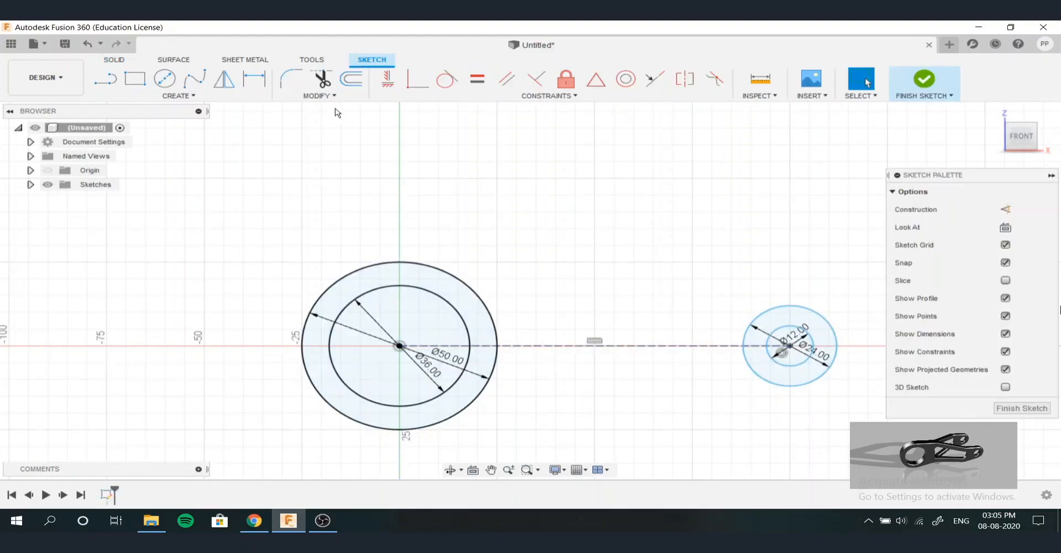
Dimension the construction line between the two circle centres at 100 mm, placing the dimension above the circles
{"action": "key", "text": "d"}
{"action": "left_click", "coordinate": [536, 346]}
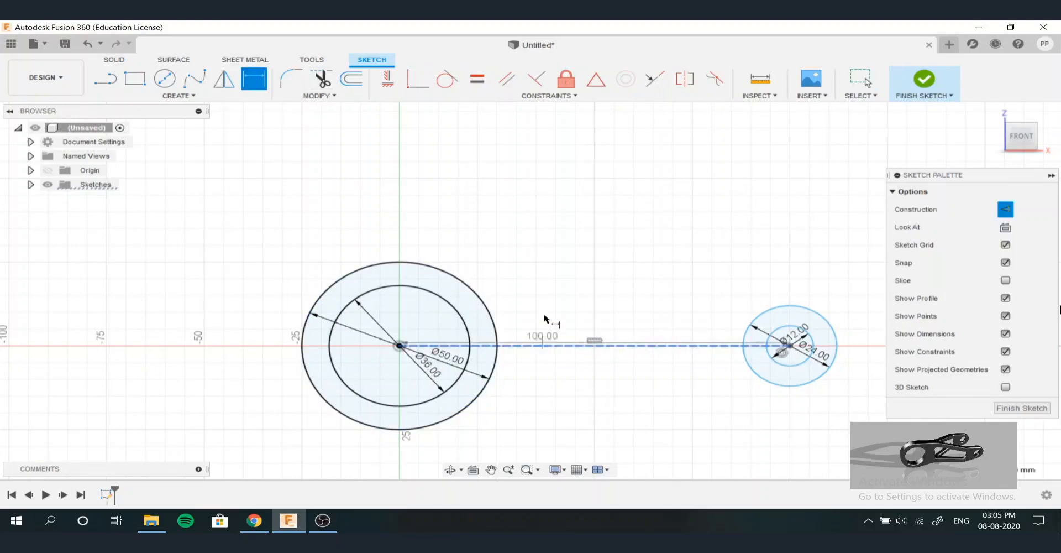
{"action": "left_click", "coordinate": [592, 209]}
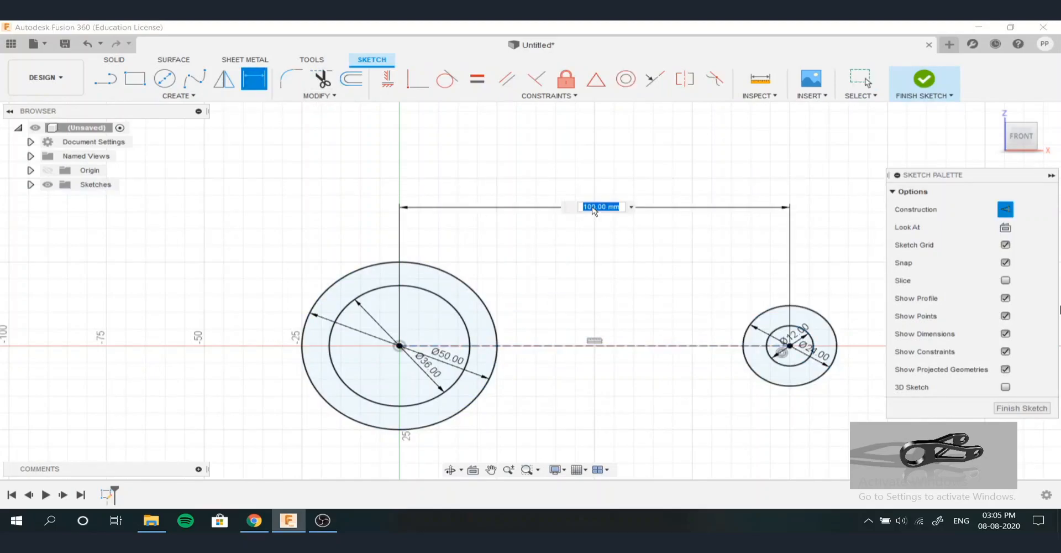
{"action": "key", "text": "Return"}
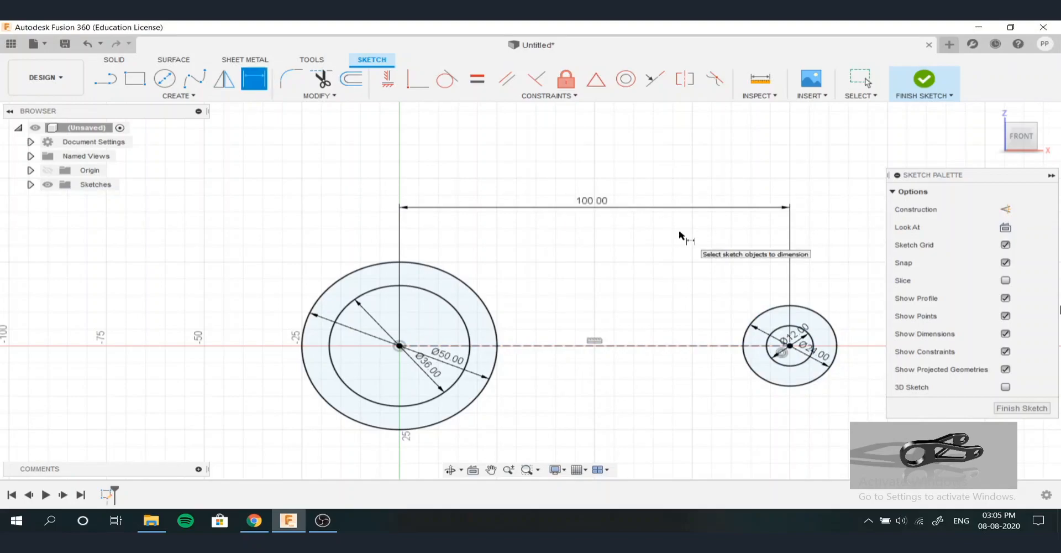
{"action": "left_click", "coordinate": [1051, 176]}
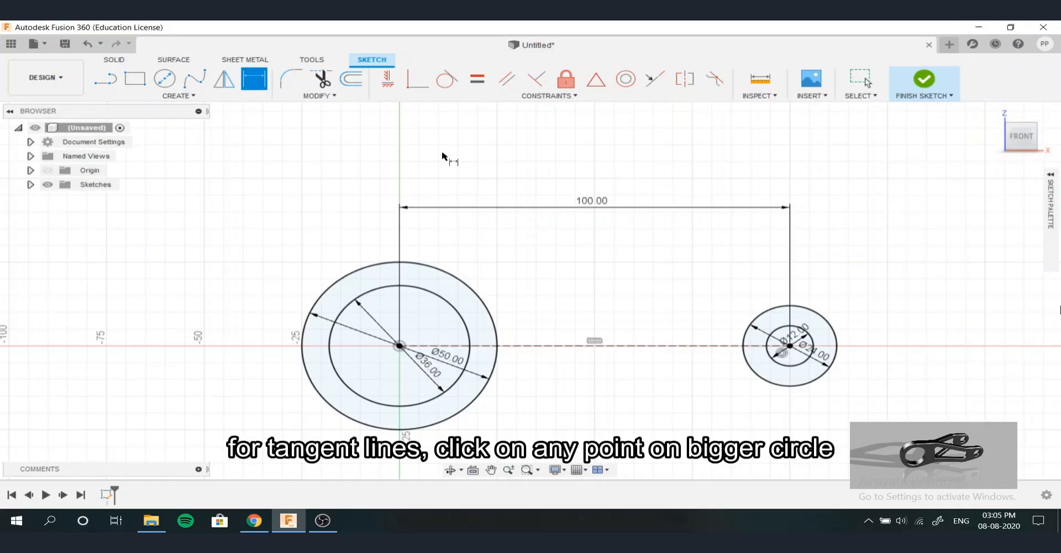
Draw two lines from the top and bottom of the large outer circle, each ending tangent to the small outer circle
{"action": "left_click", "coordinate": [101, 83]}
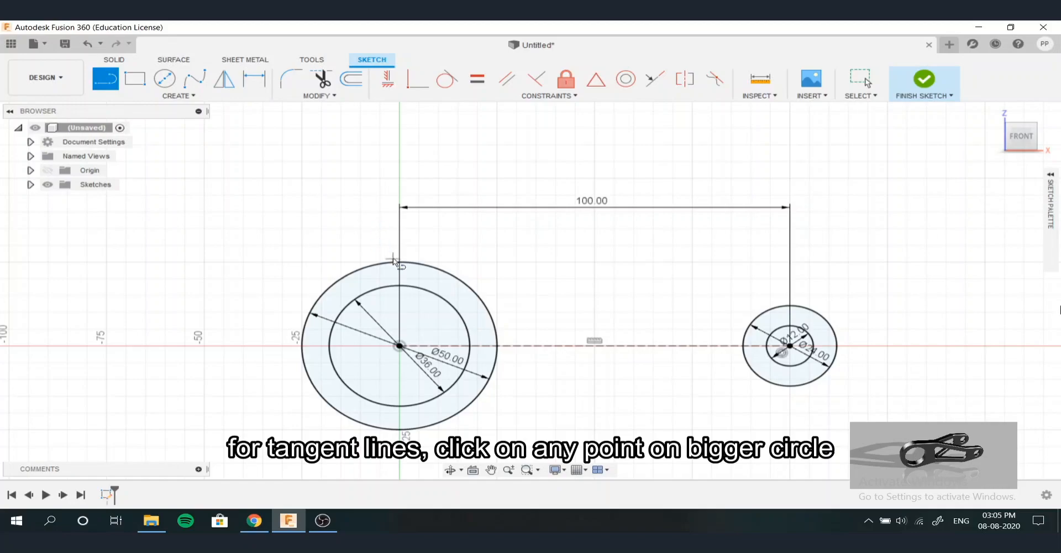
{"action": "left_click", "coordinate": [429, 266]}
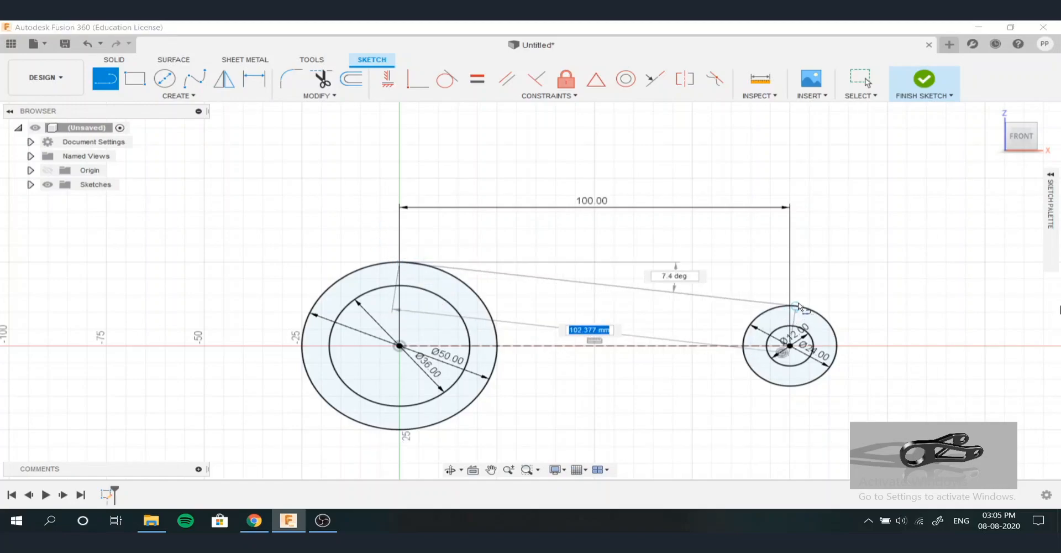
{"action": "scroll", "coordinate": [796, 308], "scroll_direction": "up", "scroll_amount": 5}
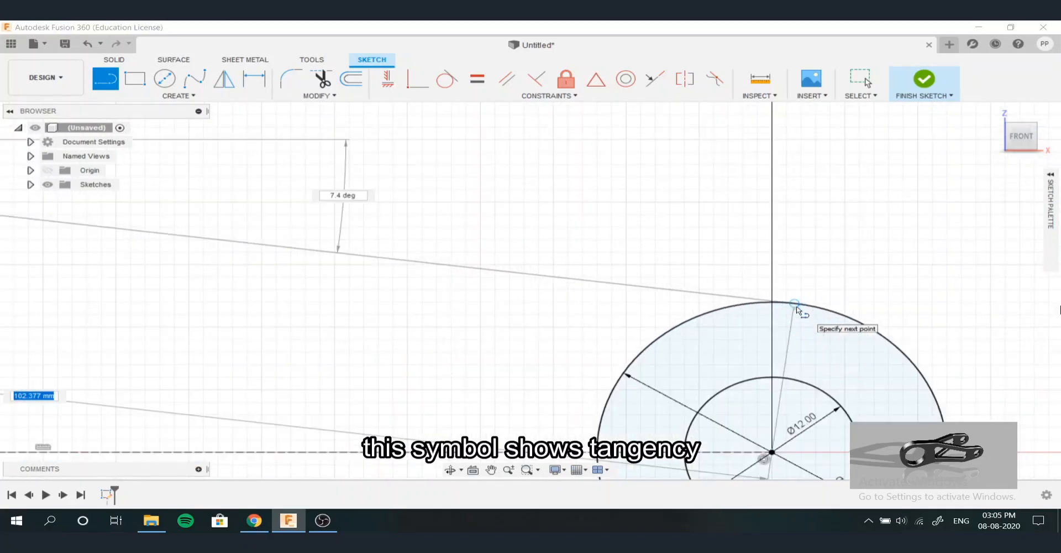
{"action": "left_click", "coordinate": [792, 298]}
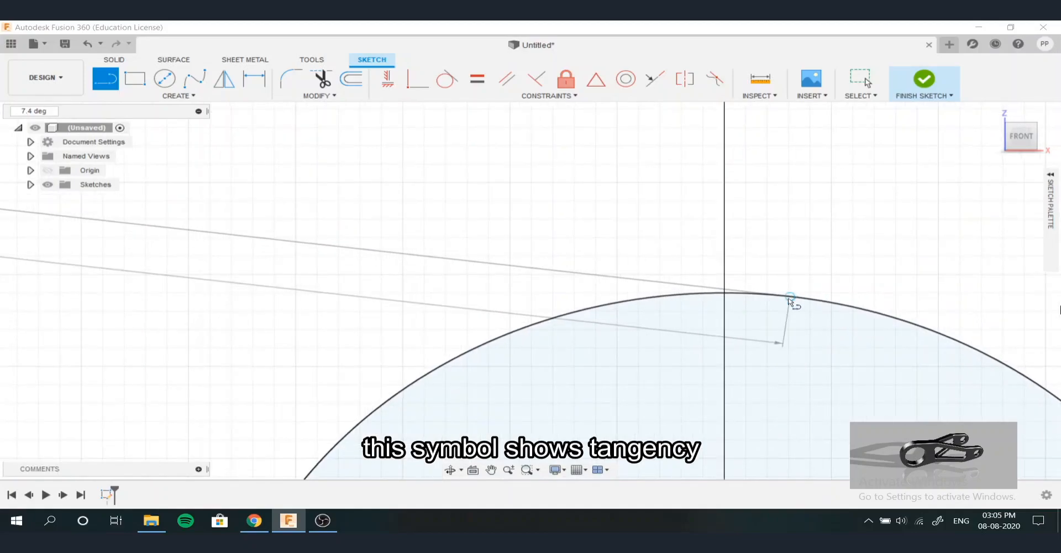
{"action": "scroll", "coordinate": [792, 298], "scroll_direction": "down", "scroll_amount": 5}
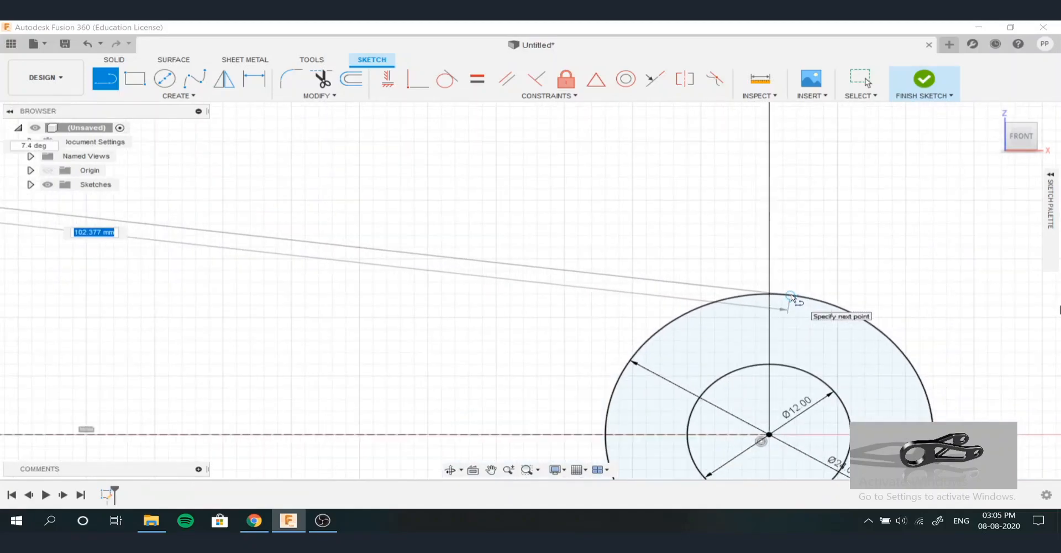
{"action": "key", "text": "Escape"}
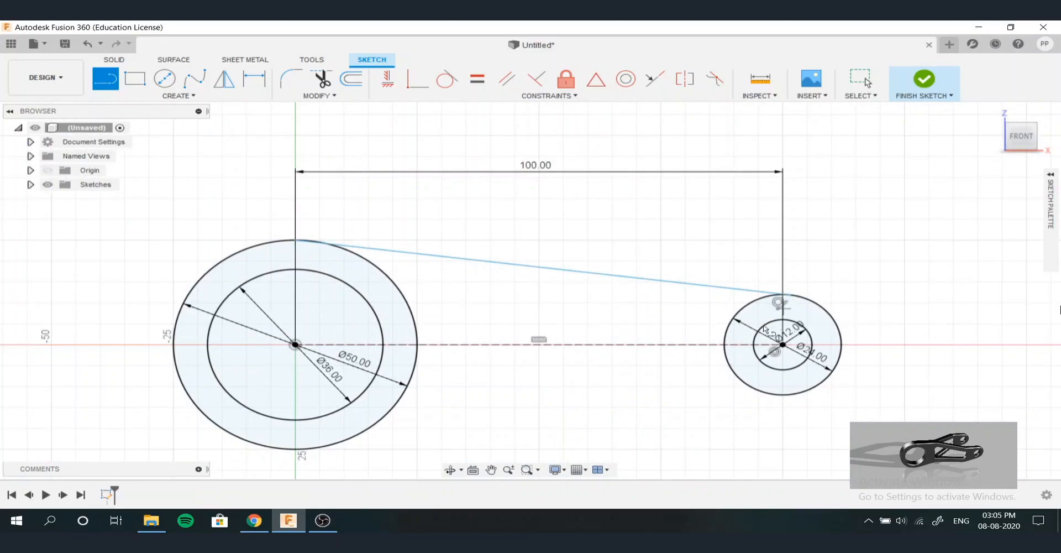
{"action": "left_click", "coordinate": [295, 449]}
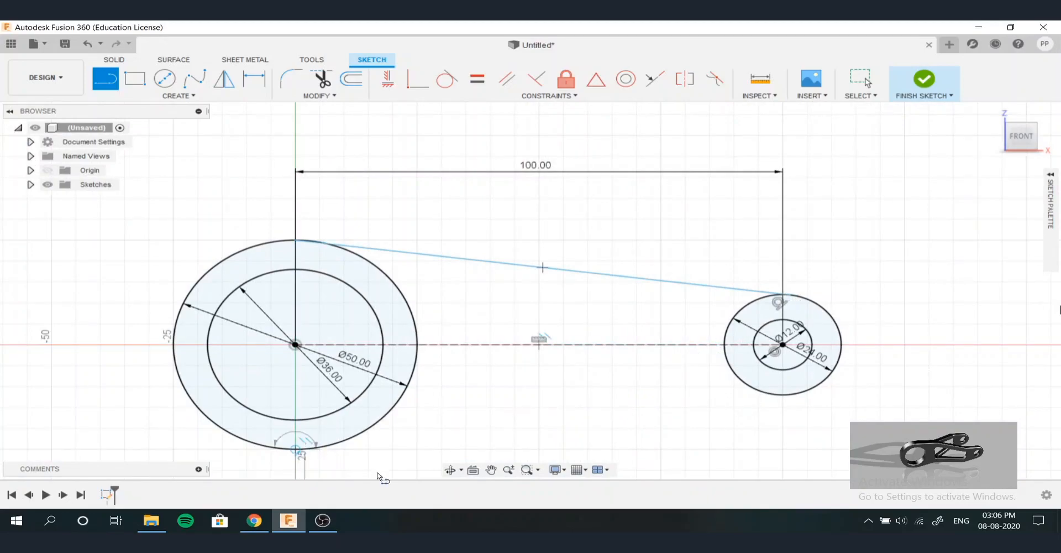
{"action": "left_click", "coordinate": [791, 396]}
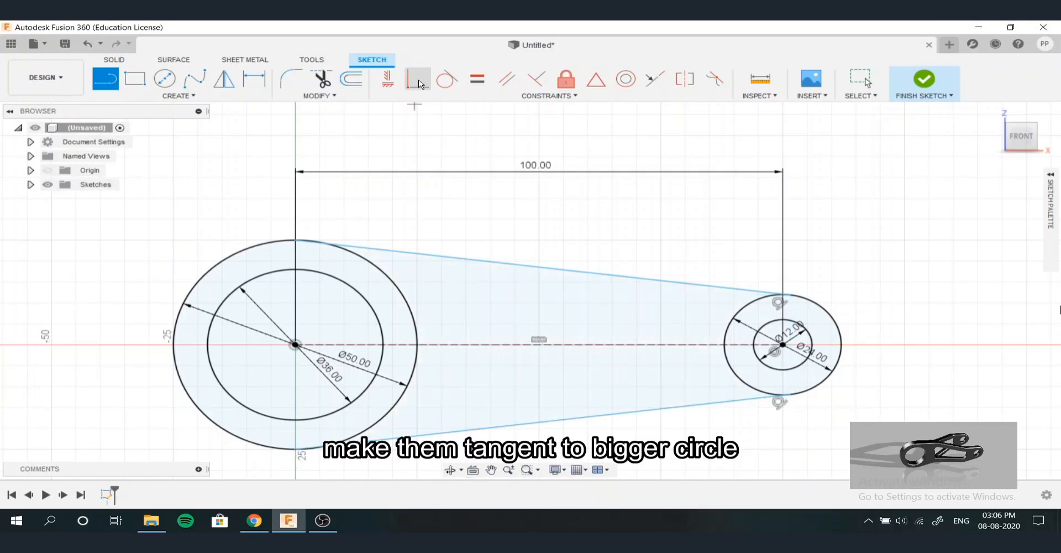
Apply tangent constraints between both connecting lines and the large outer circle
{"action": "left_click", "coordinate": [448, 79]}
{"action": "left_click", "coordinate": [387, 249]}
{"action": "left_click", "coordinate": [374, 271]}
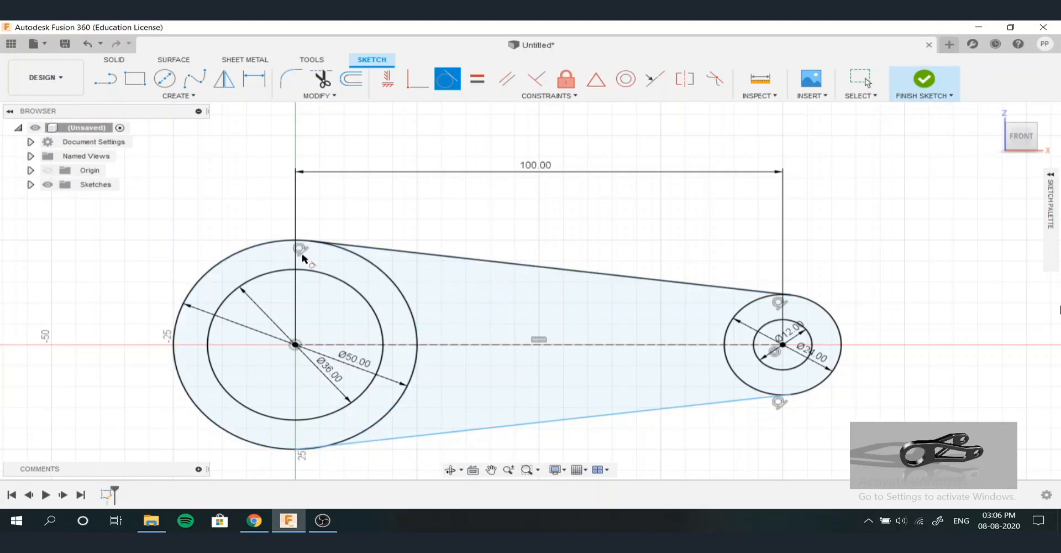
{"action": "left_click", "coordinate": [403, 435]}
{"action": "left_click", "coordinate": [376, 422]}
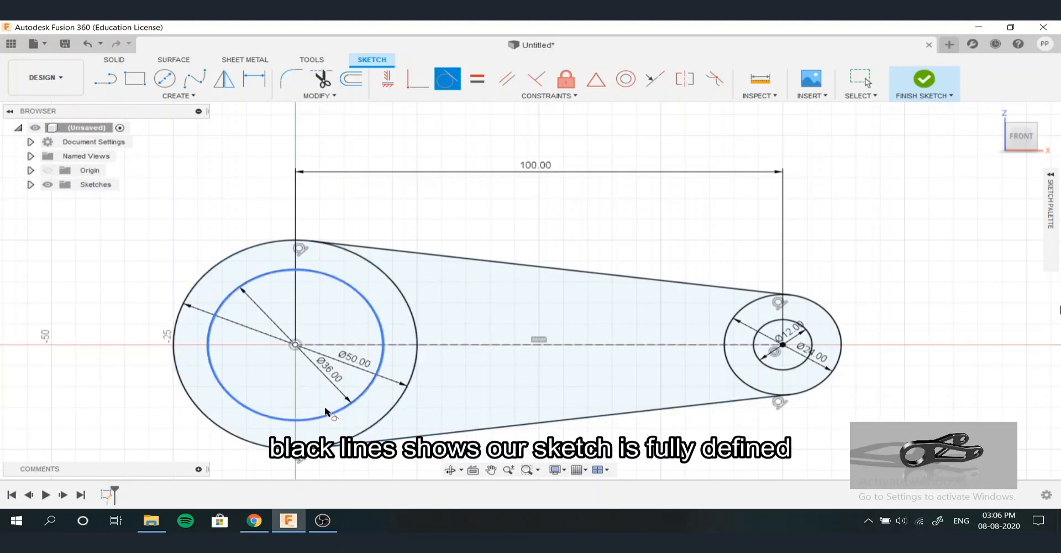
Offset the upper tangent line inward with an offset position of -8 mm
{"action": "left_click", "coordinate": [351, 79]}
{"action": "left_click", "coordinate": [519, 260]}
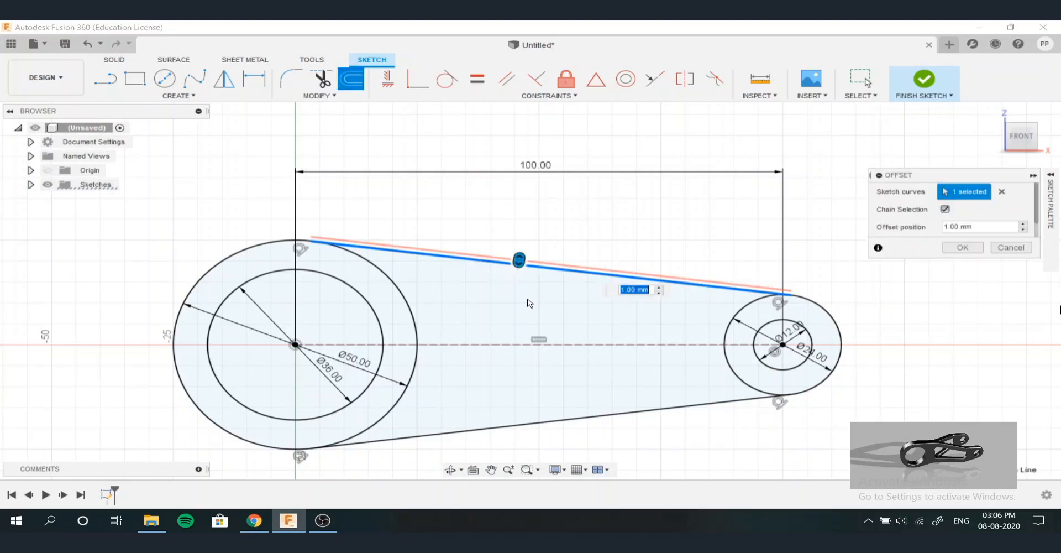
{"action": "type", "text": "-8"}
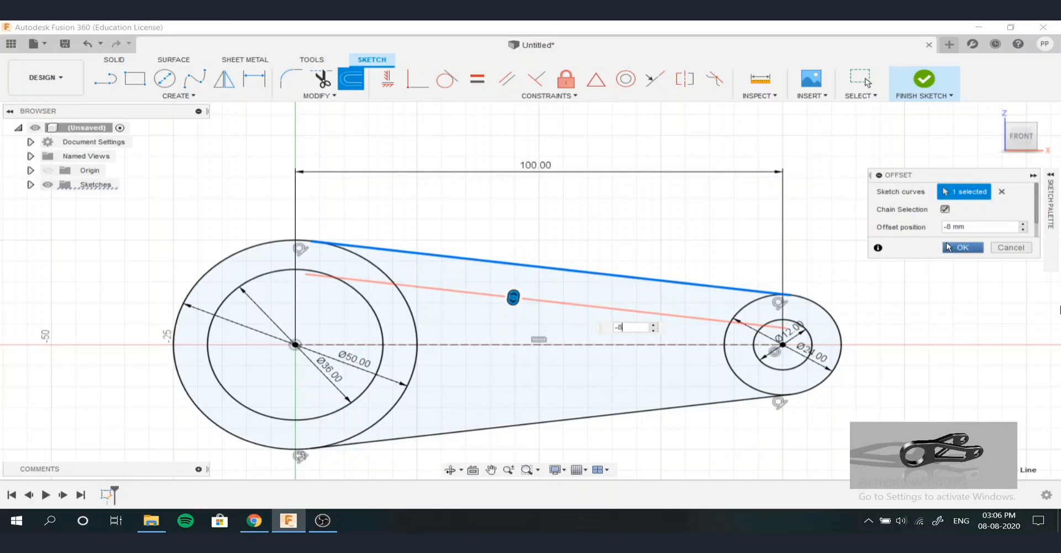
{"action": "left_click", "coordinate": [954, 245]}
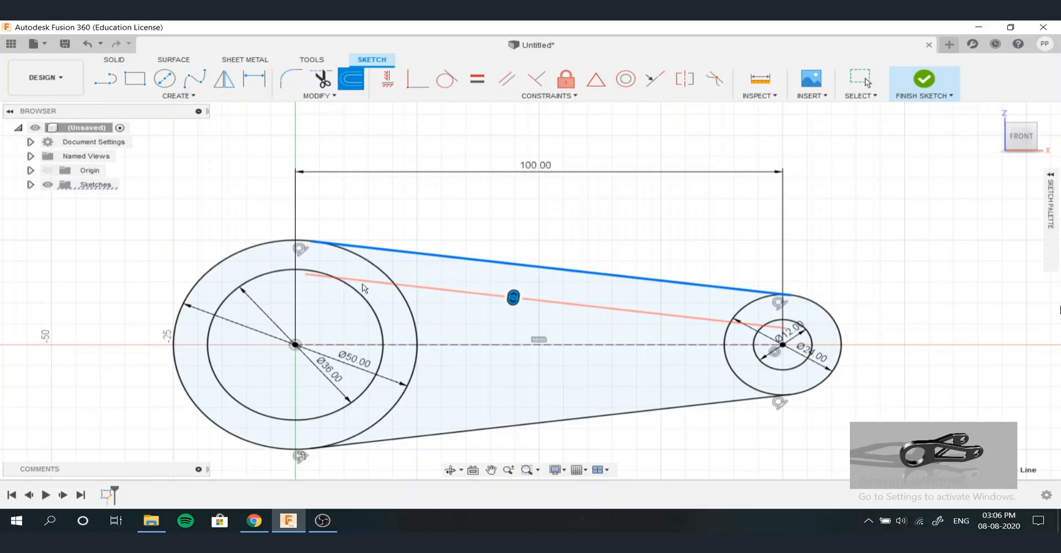
Place the offset dimension above the tangent lines and draw a 66 mm diameter circle concentric with the large ring
{"action": "left_click_drag", "start_coordinate": [511, 275], "coordinate": [519, 216]}
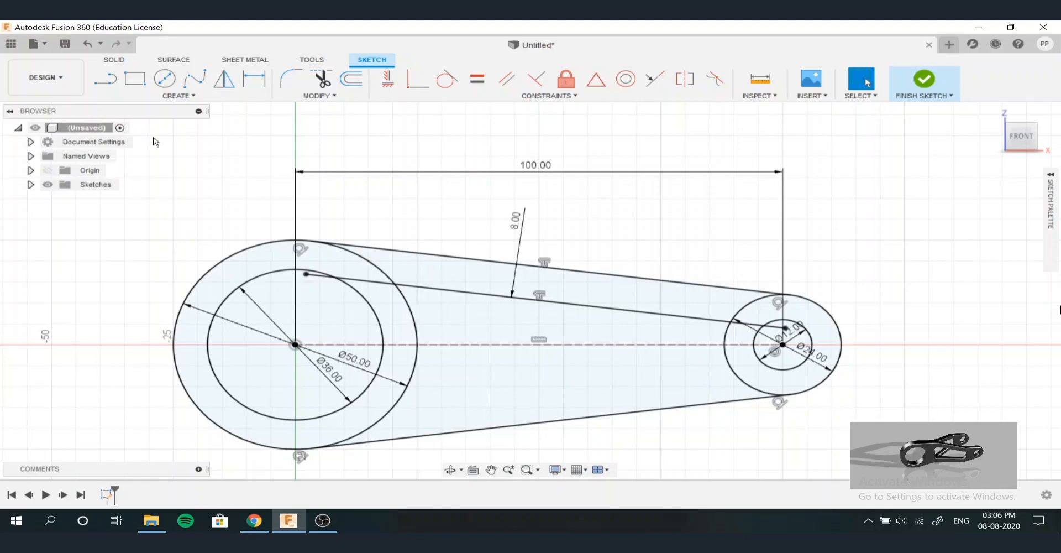
{"action": "left_click", "coordinate": [165, 78]}
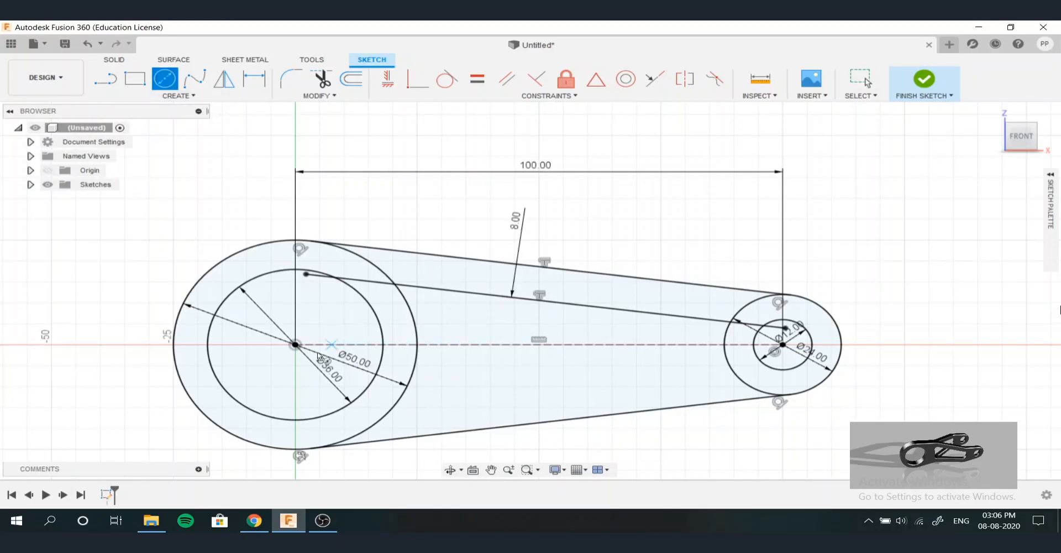
{"action": "left_click", "coordinate": [294, 345]}
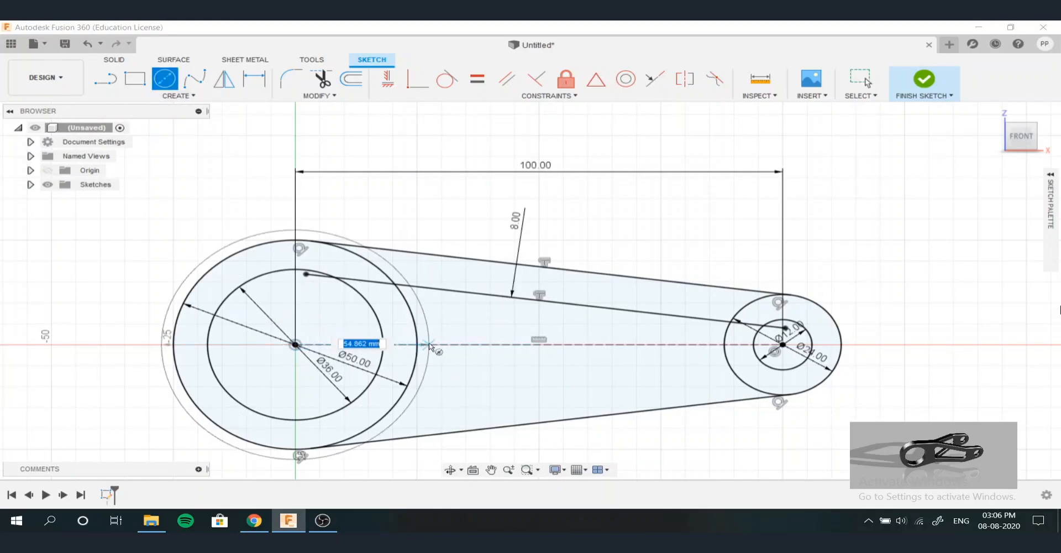
{"action": "key", "text": "Tab"}
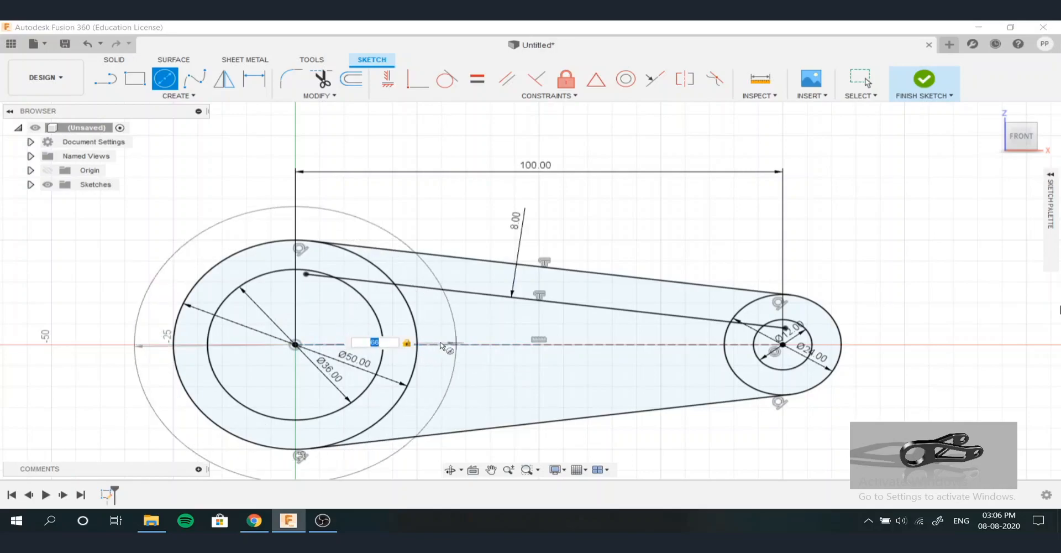
{"action": "key", "text": "Return"}
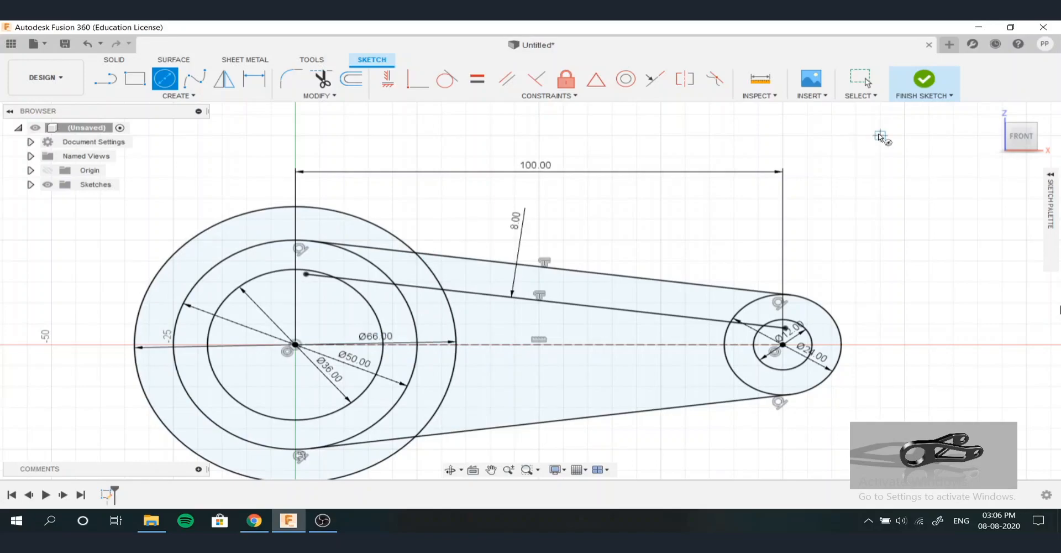
Try to trim the upper tangent line where it lies inside the 66 mm circle, and undo that trim
{"action": "left_click", "coordinate": [165, 79]}
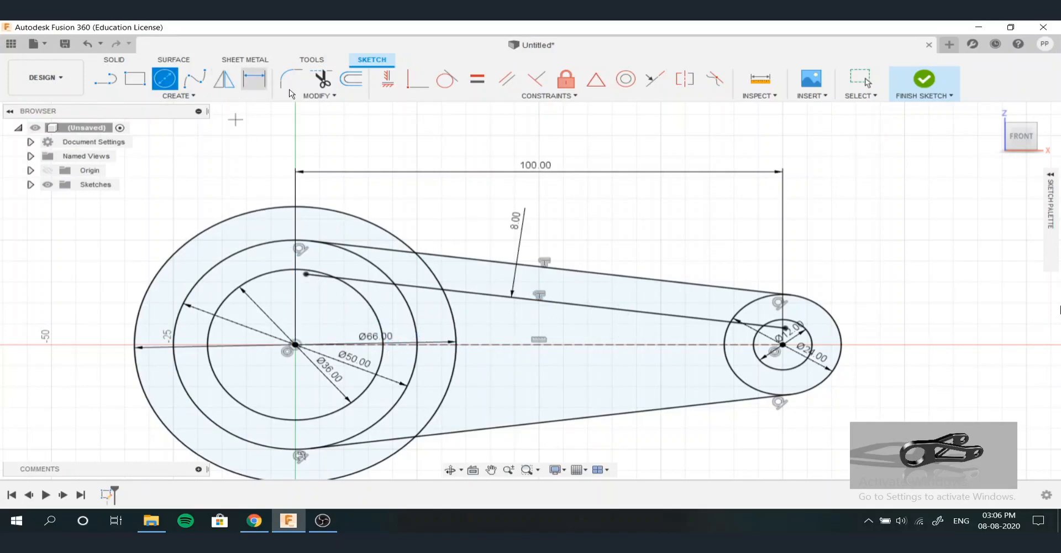
{"action": "left_click", "coordinate": [213, 98]}
{"action": "left_click", "coordinate": [314, 98]}
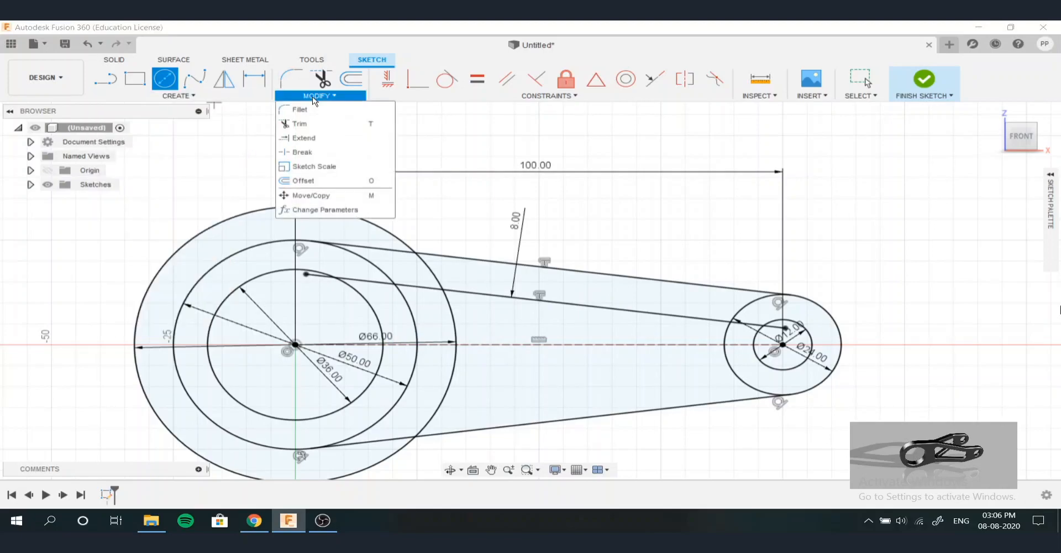
{"action": "left_click", "coordinate": [331, 125]}
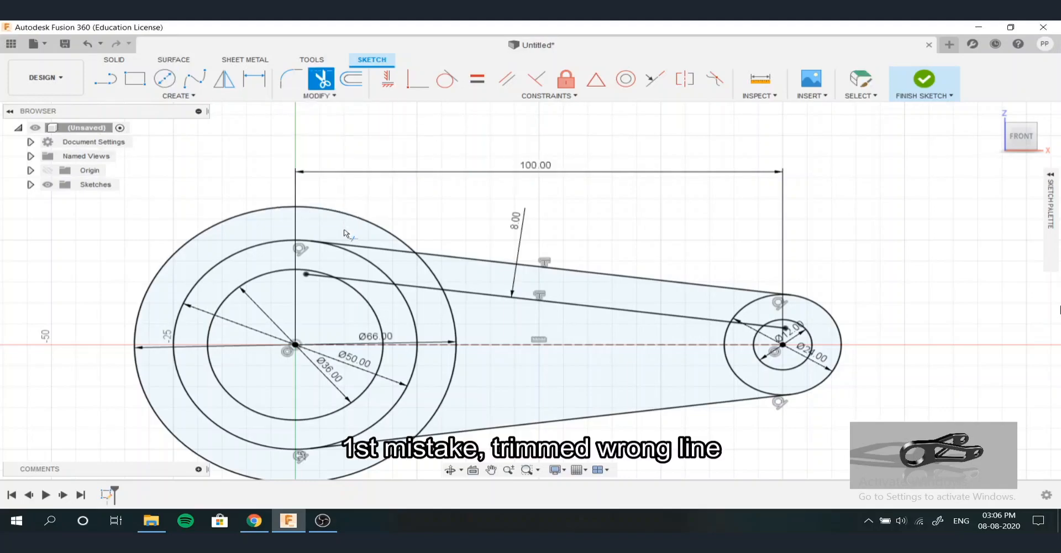
{"action": "left_click", "coordinate": [351, 248]}
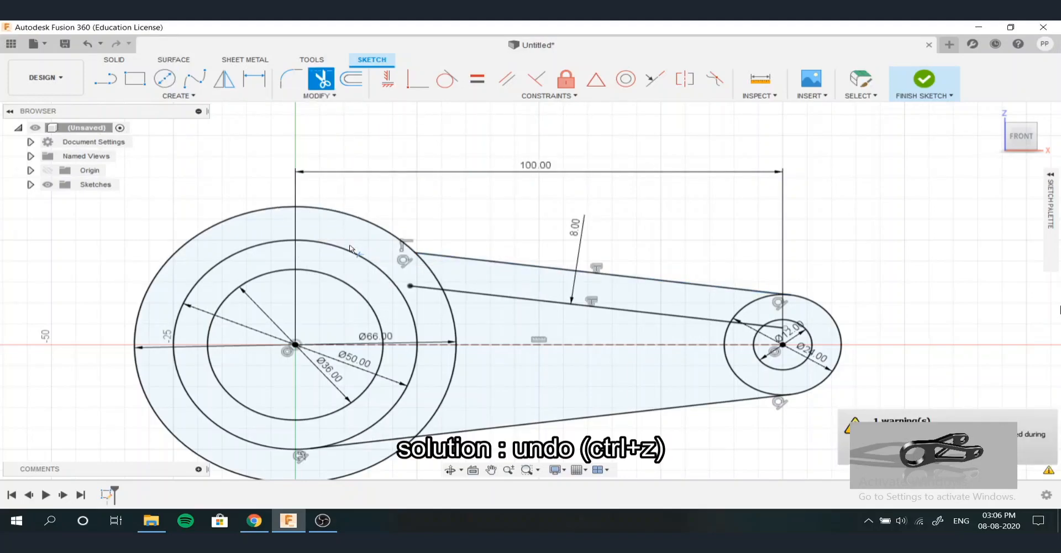
{"action": "key", "text": "ctrl+z"}
{"action": "key", "text": "ctrl+z"}
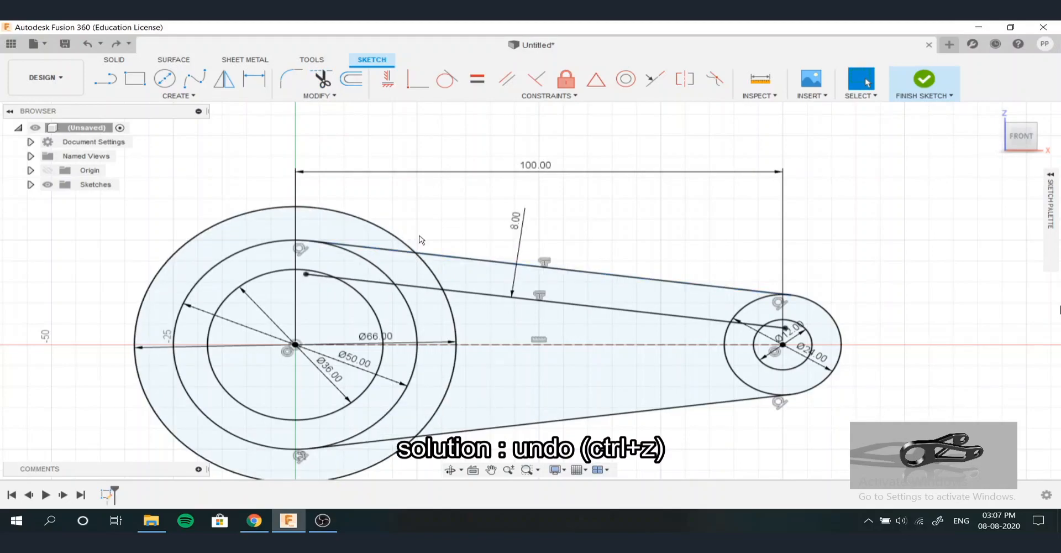
Trim the 66 mm circle outside the arm and above the inner offset line, and trim the offset line's end inside that circle
{"action": "left_click", "coordinate": [314, 83]}
{"action": "left_click", "coordinate": [339, 217]}
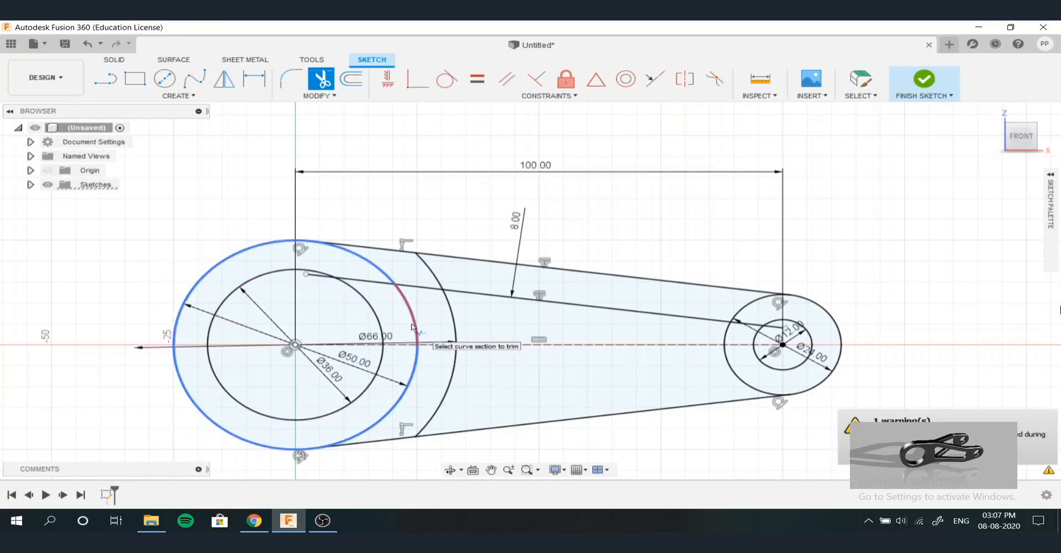
{"action": "left_click", "coordinate": [324, 282]}
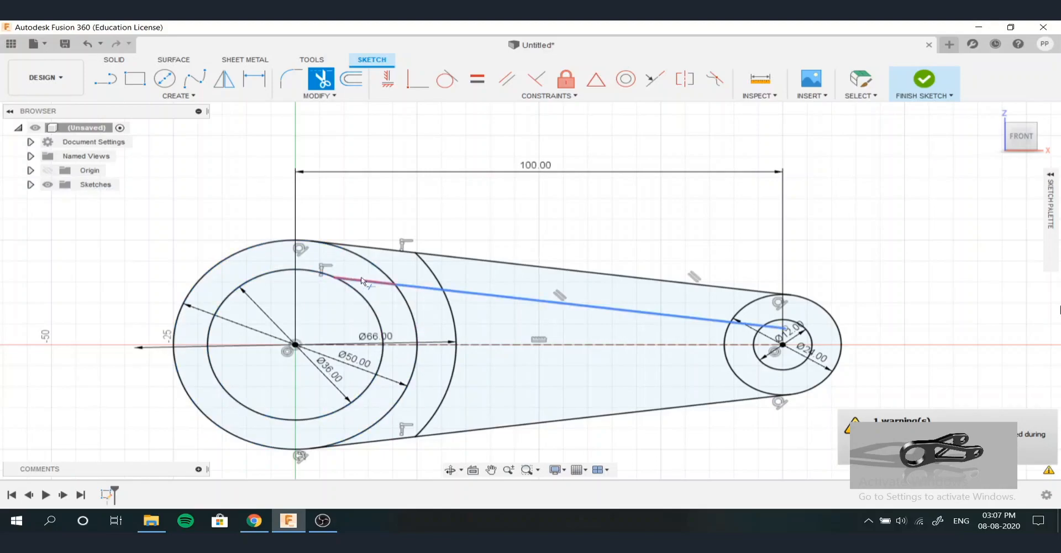
{"action": "left_click", "coordinate": [378, 281]}
{"action": "left_click", "coordinate": [417, 287]}
{"action": "left_click", "coordinate": [427, 271]}
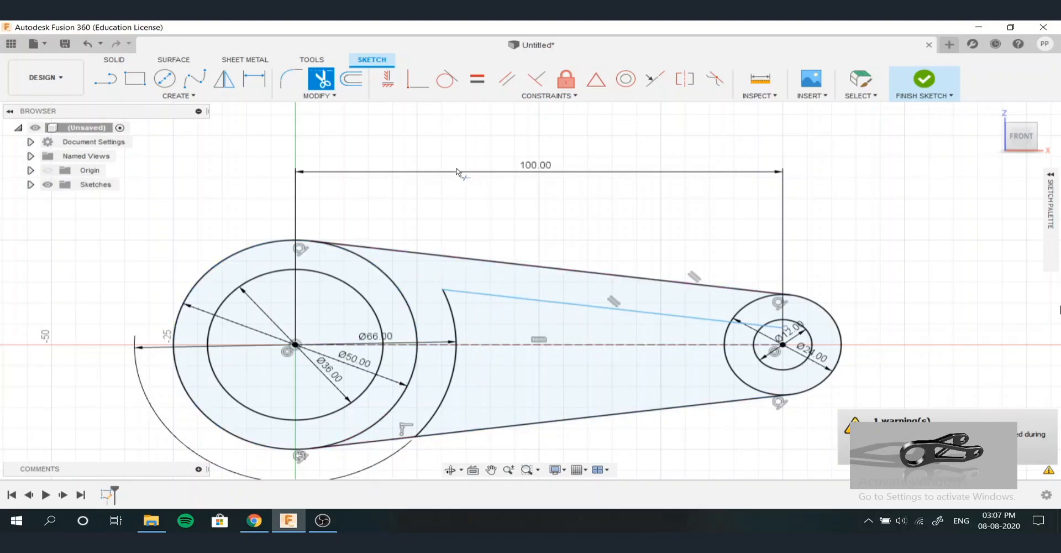
Mirror the inner offset line about the horizontal construction line between the circle centres
{"action": "left_click", "coordinate": [177, 96]}
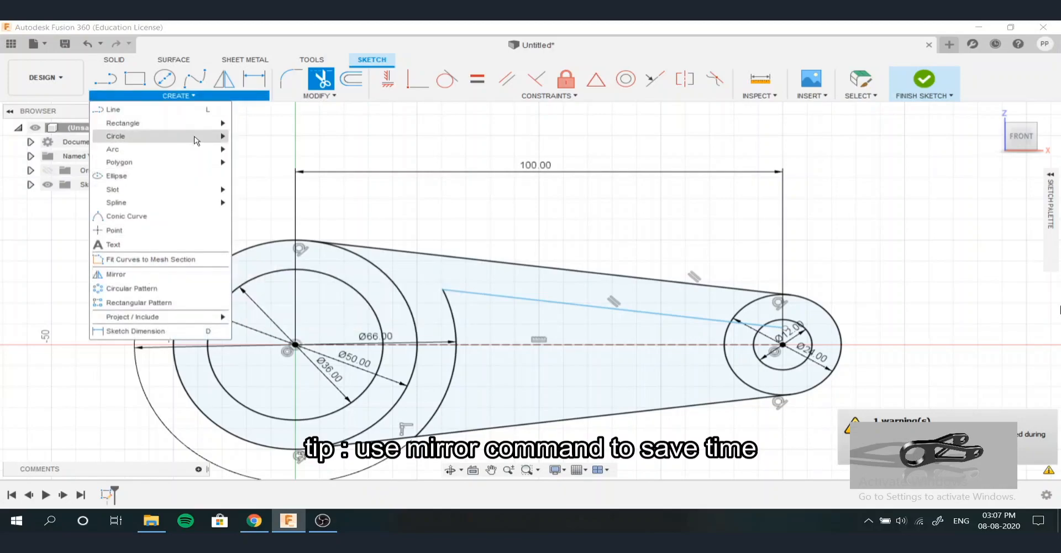
{"action": "left_click", "coordinate": [220, 83]}
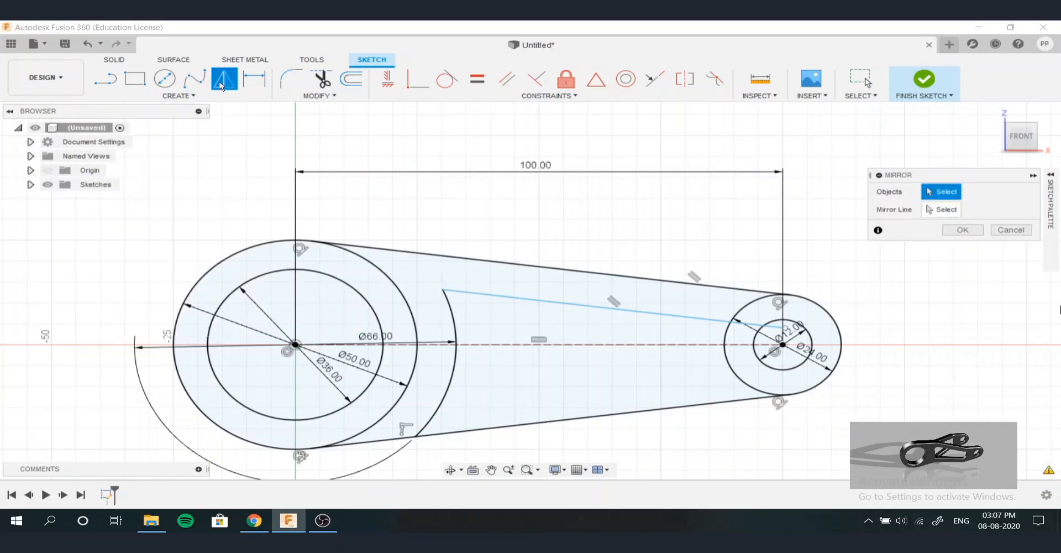
{"action": "left_click", "coordinate": [493, 298]}
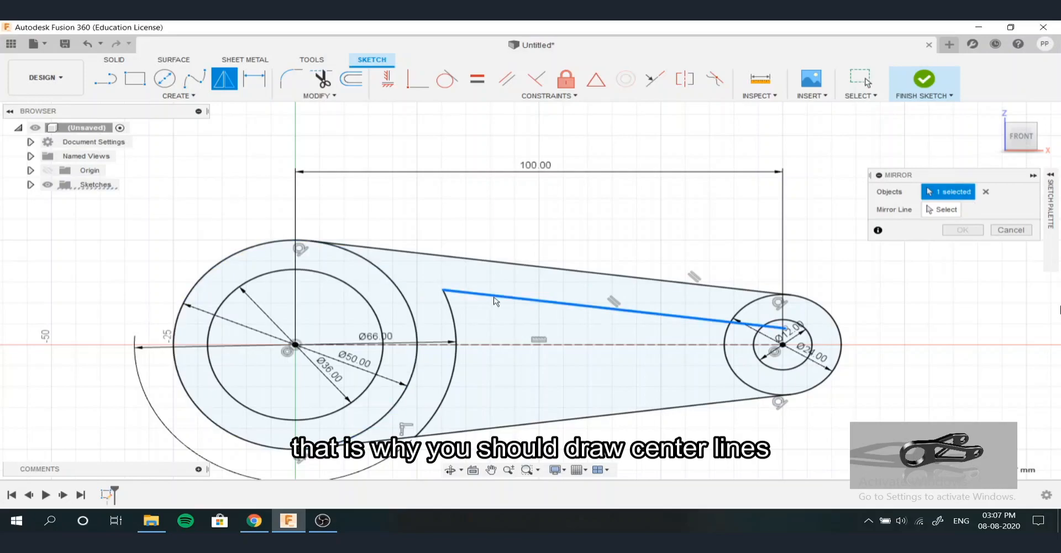
{"action": "left_click", "coordinate": [942, 209]}
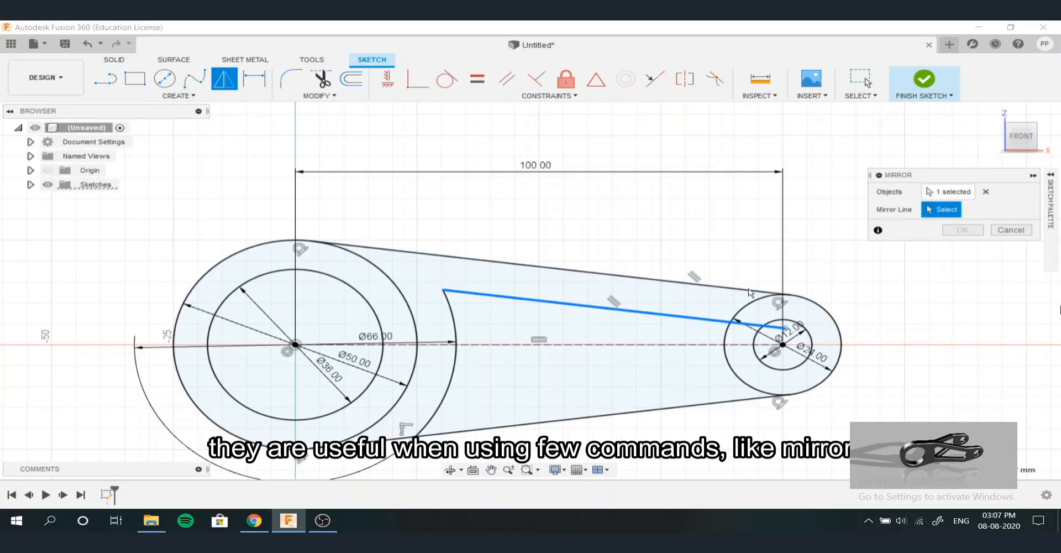
{"action": "left_click", "coordinate": [634, 345]}
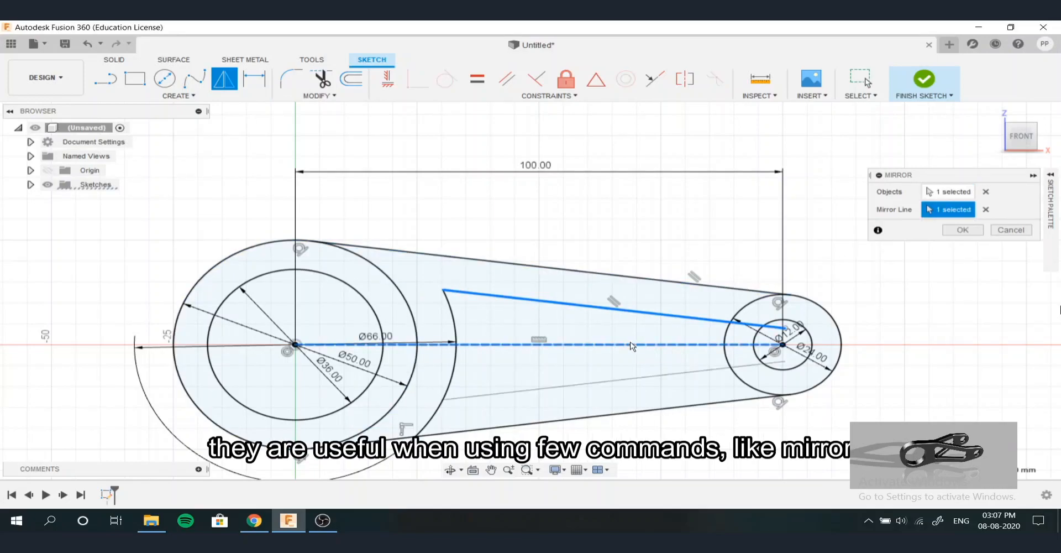
{"action": "left_click", "coordinate": [956, 234]}
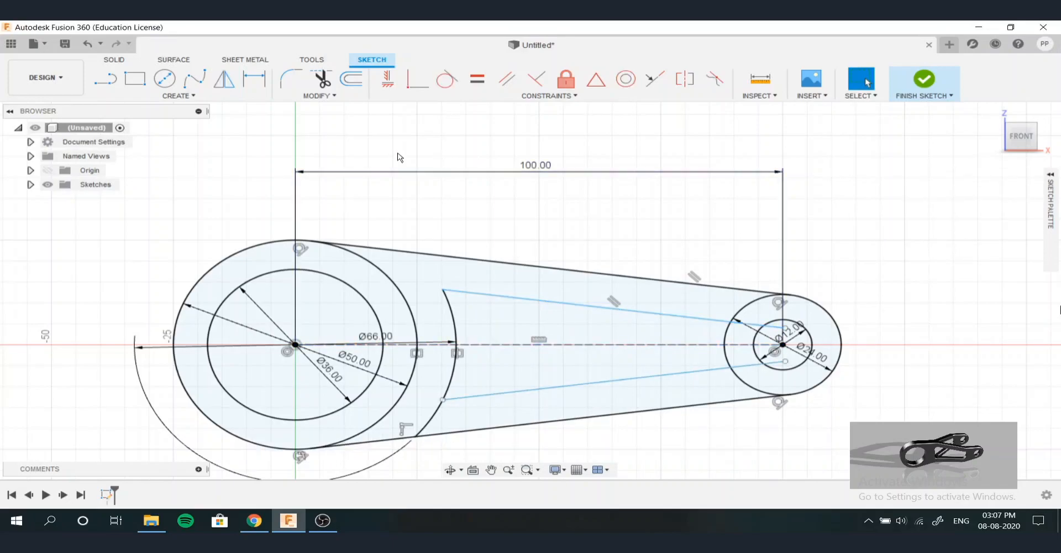
Trim the 66 mm arc below the mirrored line and remove the 50 mm circle's portion between the tangent lines
{"action": "left_click", "coordinate": [321, 79]}
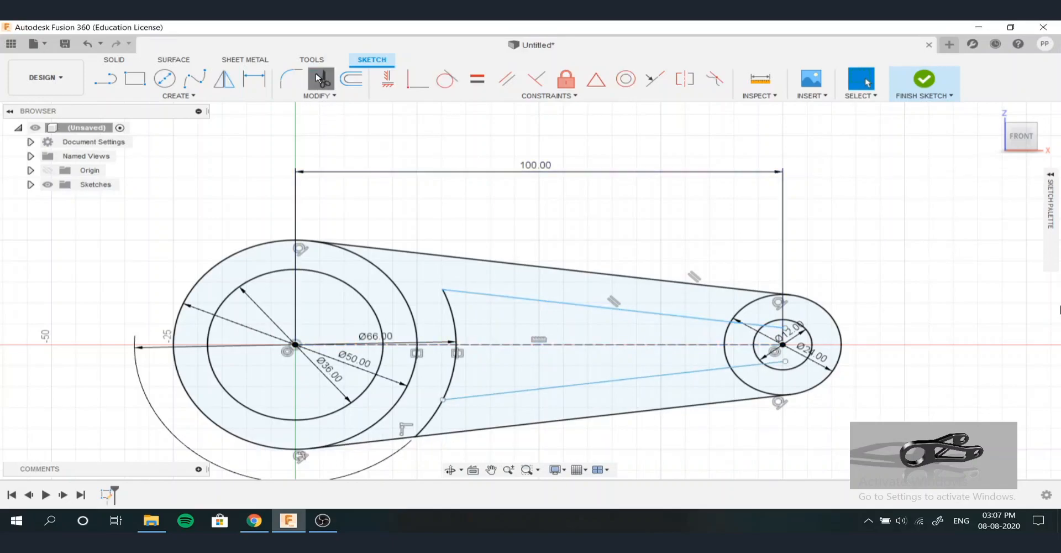
{"action": "left_click", "coordinate": [427, 429]}
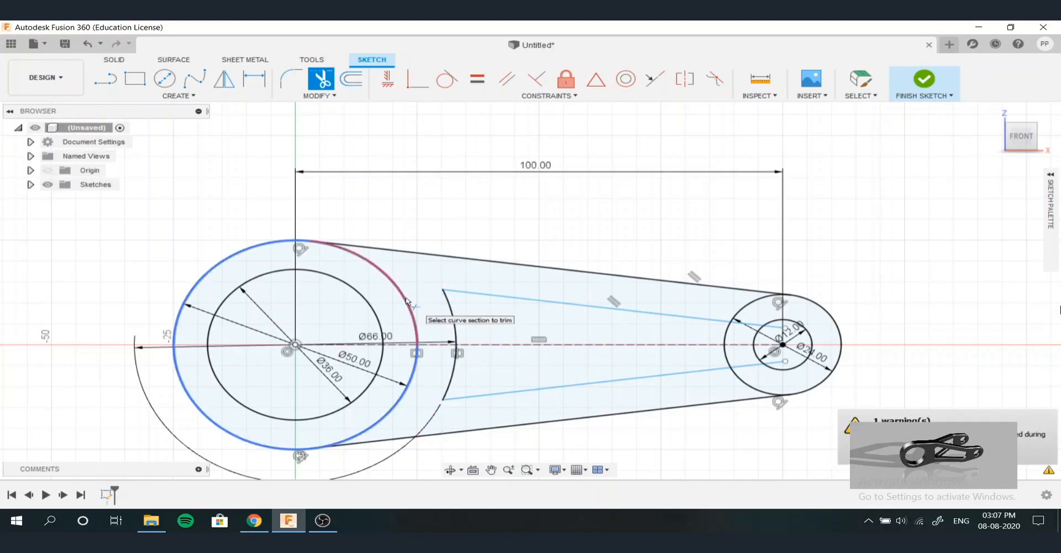
{"action": "left_click", "coordinate": [406, 301]}
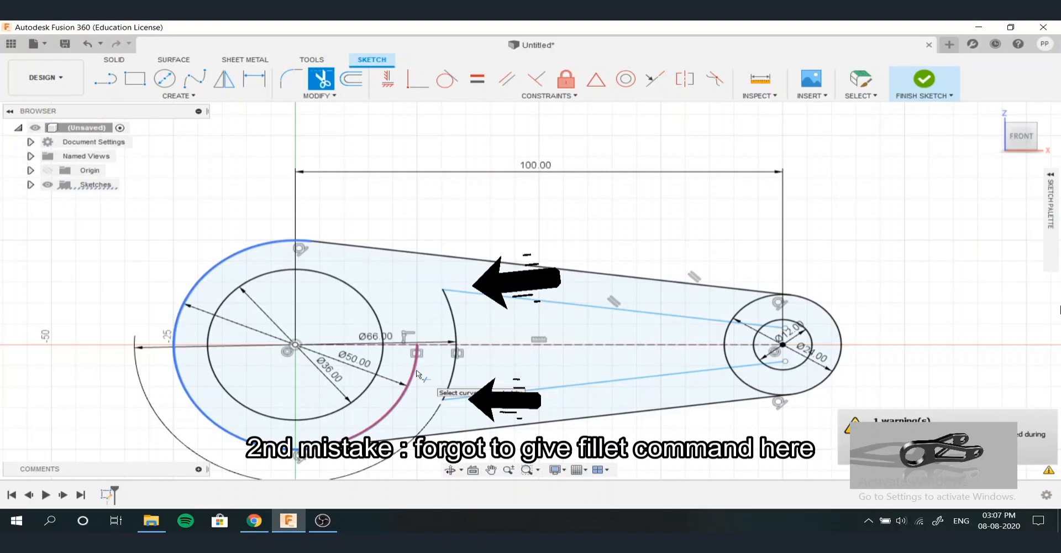
{"action": "left_click", "coordinate": [418, 373]}
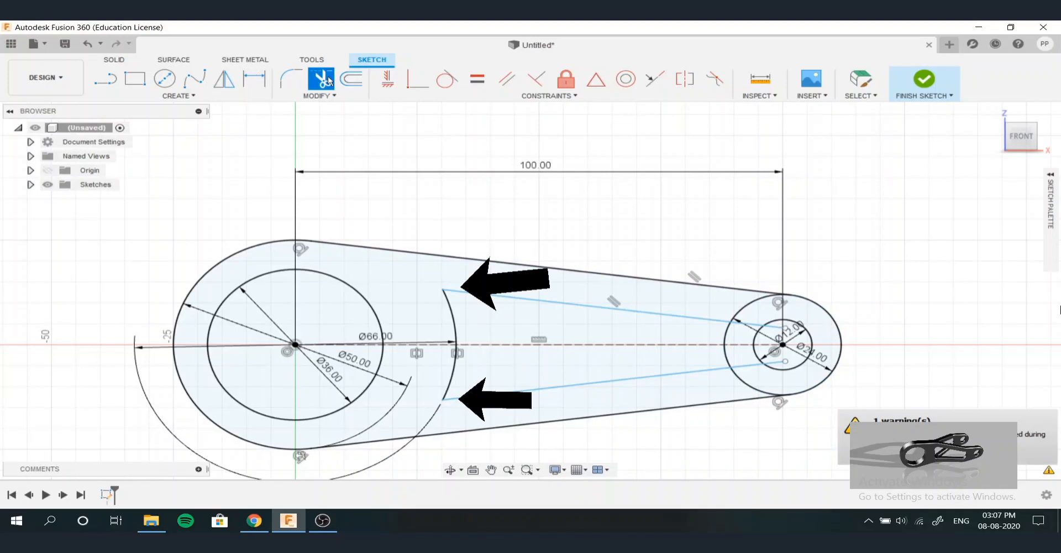
Draw a small circle centred on the construction line, between the two inner lines near the small ring
{"action": "left_click", "coordinate": [164, 79]}
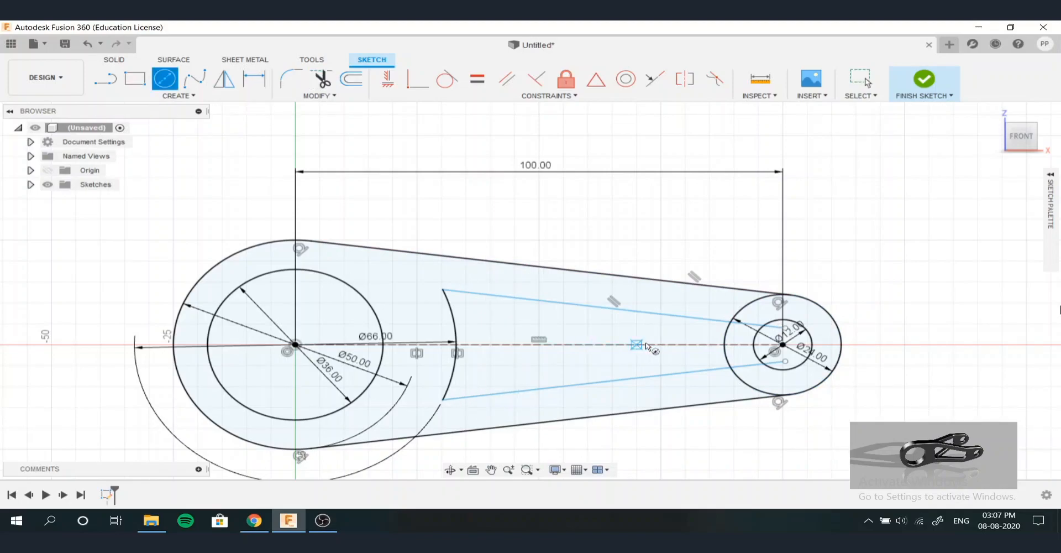
{"action": "left_click", "coordinate": [640, 344]}
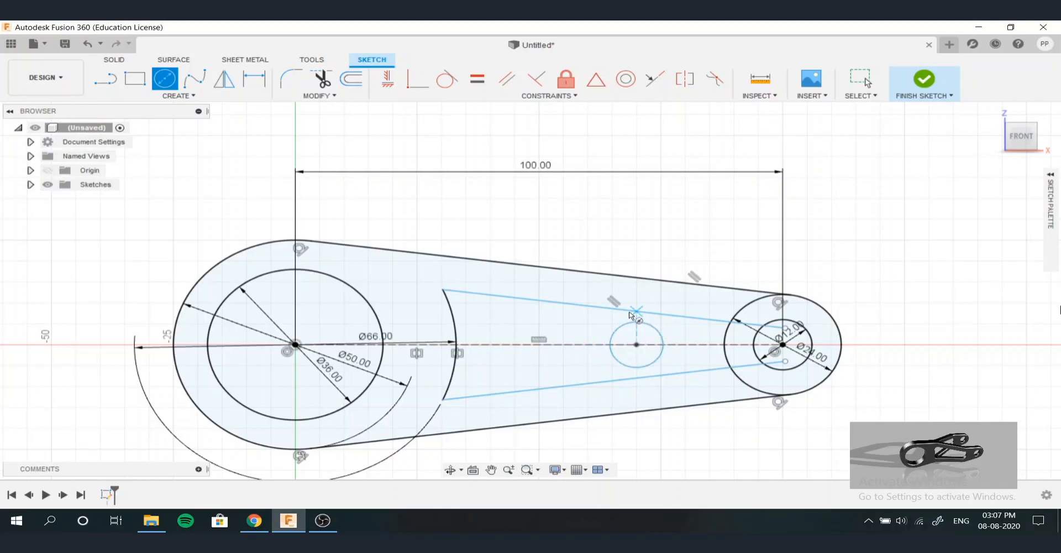
Draw a 20 mm vertical line upward from the small ring's outer circle where it meets the centre line, undoing the extra angled segment
{"action": "left_click", "coordinate": [108, 73]}
{"action": "left_click", "coordinate": [1049, 176]}
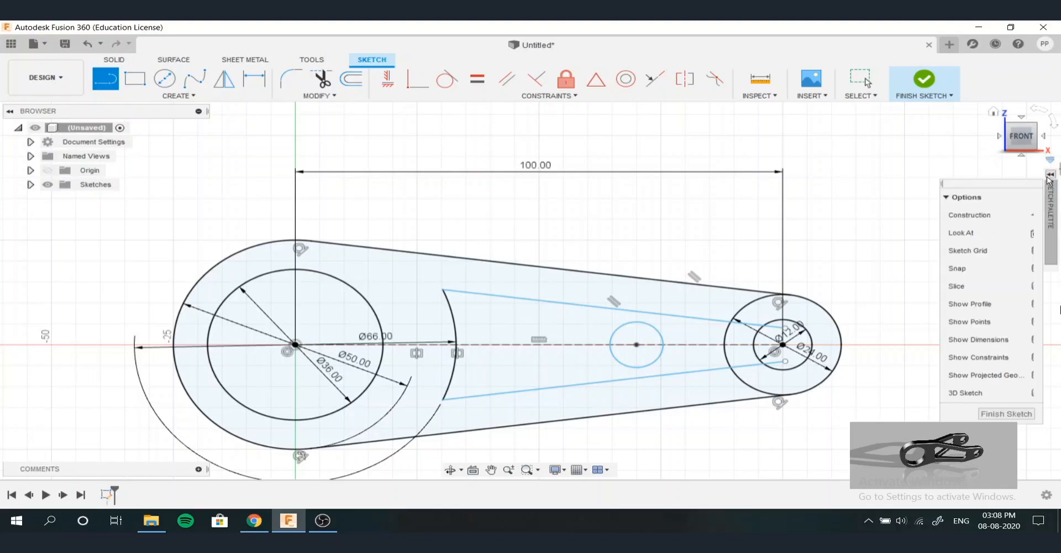
{"action": "left_click", "coordinate": [724, 345]}
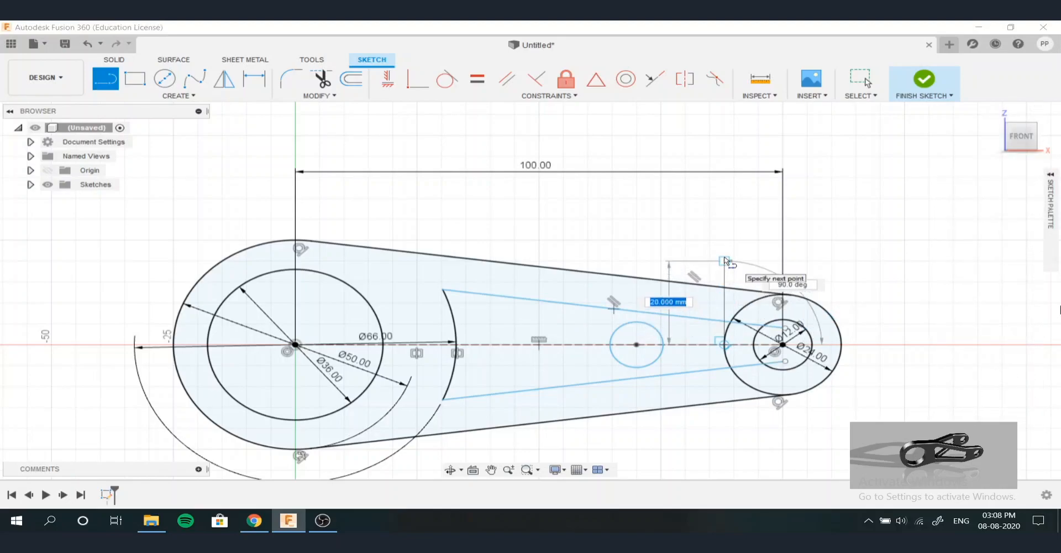
{"action": "left_click", "coordinate": [725, 264]}
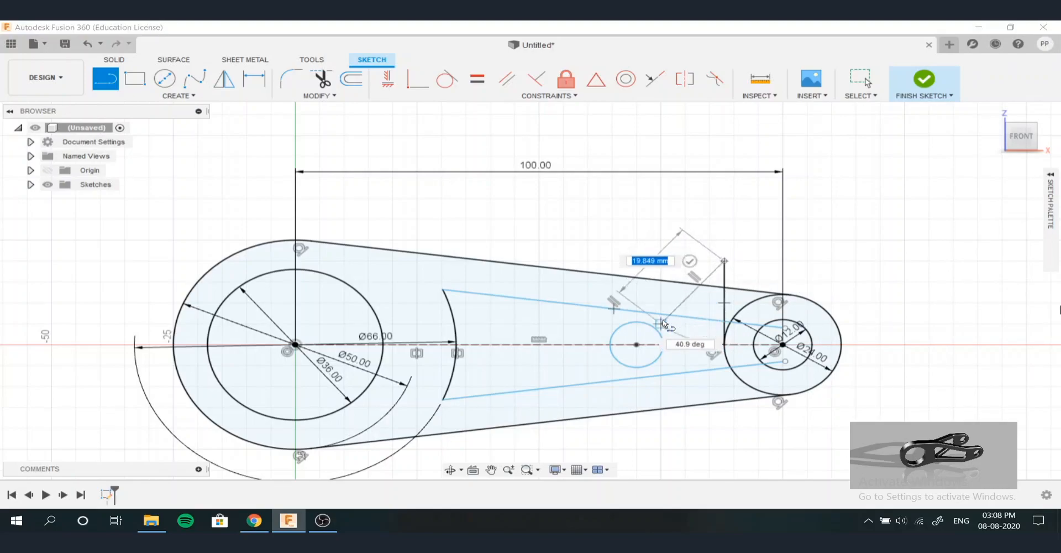
{"action": "left_click", "coordinate": [661, 323]}
{"action": "key", "text": "Escape"}
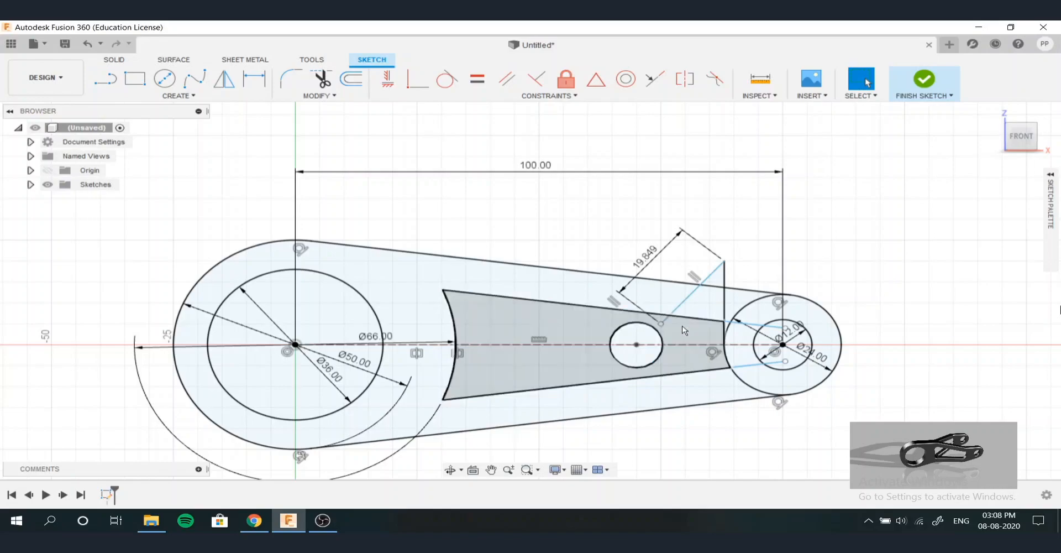
{"action": "key", "text": "ctrl+z"}
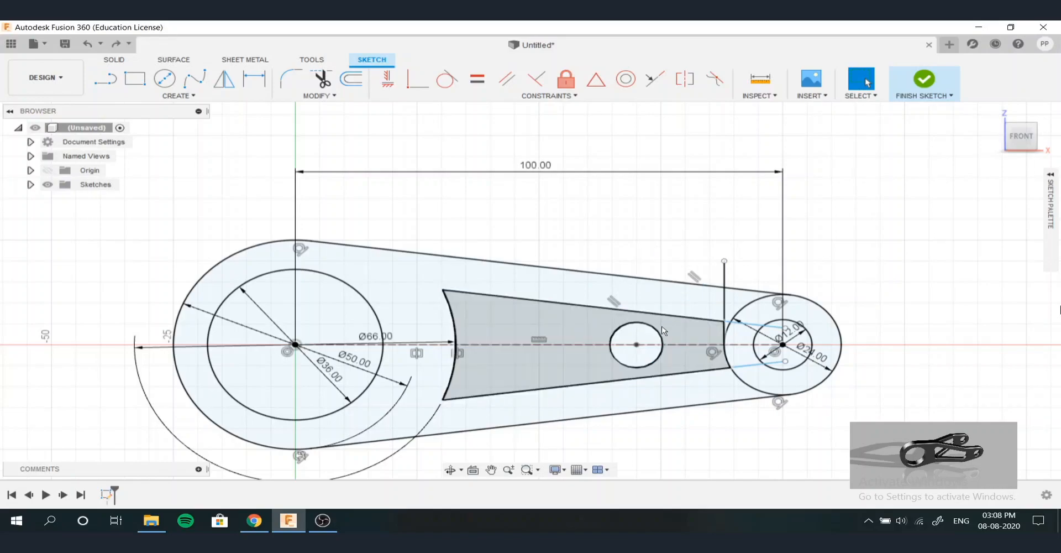
Draw a 20 mm vertical line upward from the new small circle where it meets the centre line, facing the small ring
{"action": "key", "text": "l"}
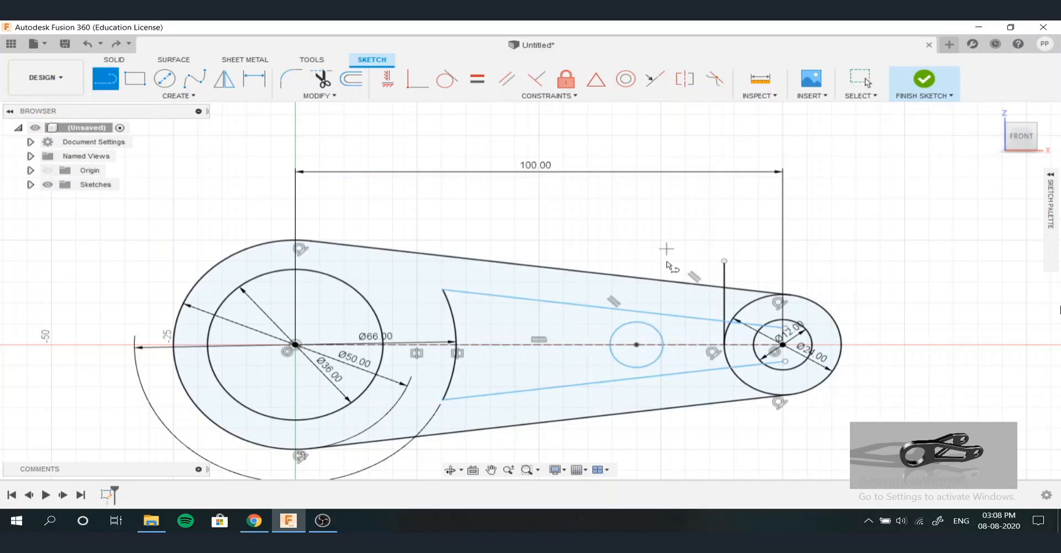
{"action": "left_click", "coordinate": [663, 346]}
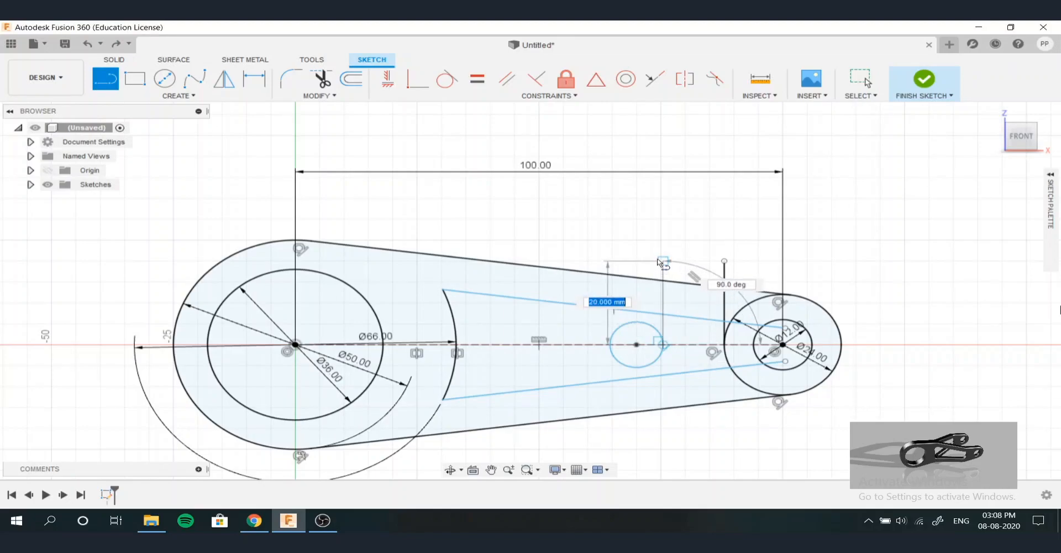
{"action": "left_click", "coordinate": [651, 268]}
{"action": "key", "text": "Escape"}
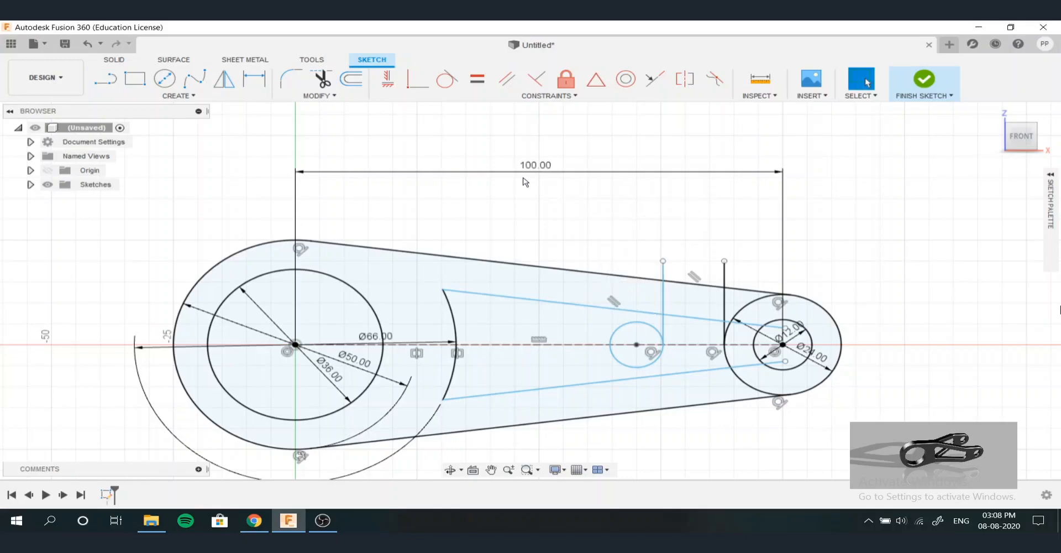
Dimension the distance between the two vertical lines beside the small ring as 8 mm
{"action": "left_click", "coordinate": [253, 78]}
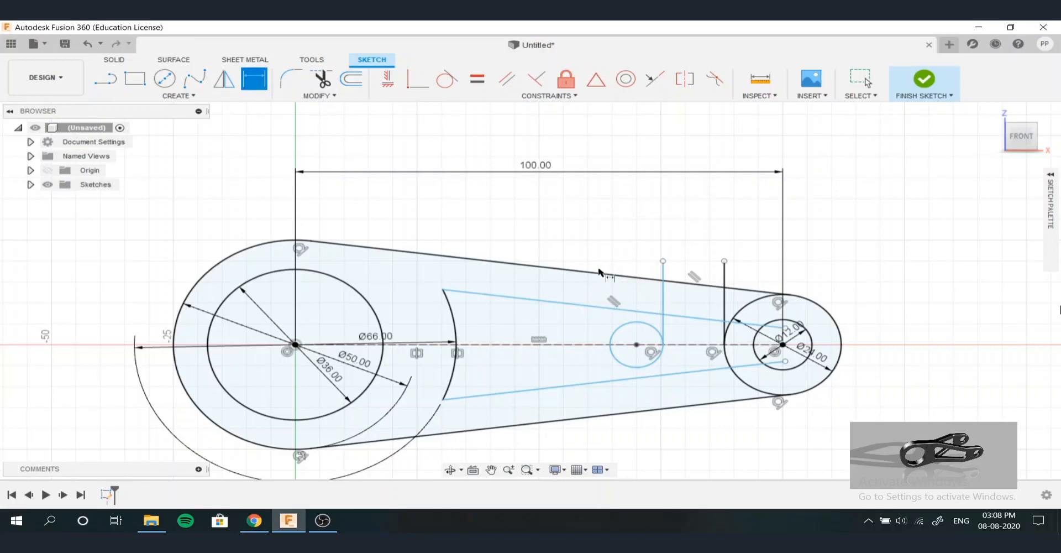
{"action": "left_click", "coordinate": [663, 279]}
{"action": "left_click", "coordinate": [725, 279]}
{"action": "left_click", "coordinate": [695, 246]}
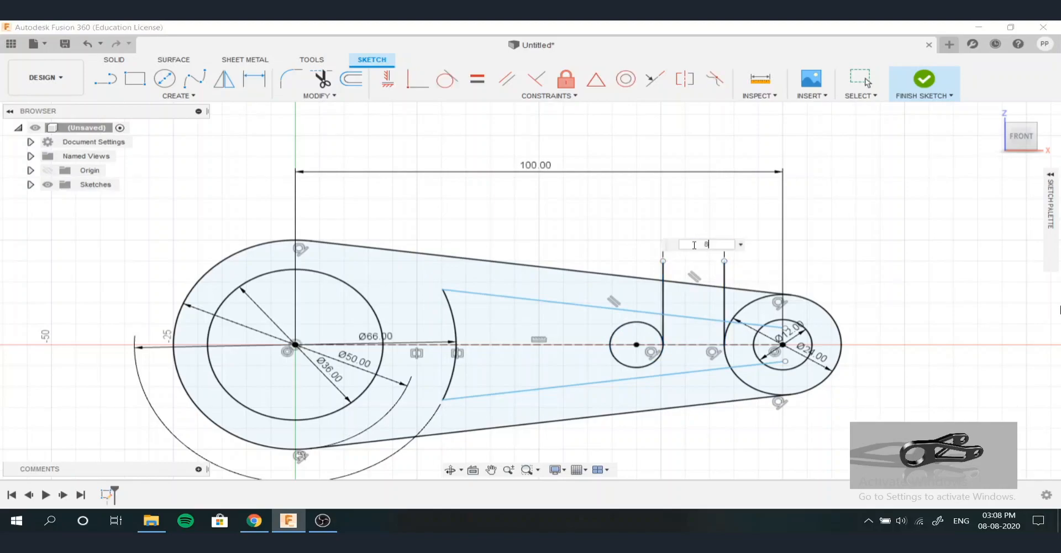
{"action": "type", "text": "8"}
{"action": "key", "text": "Return"}
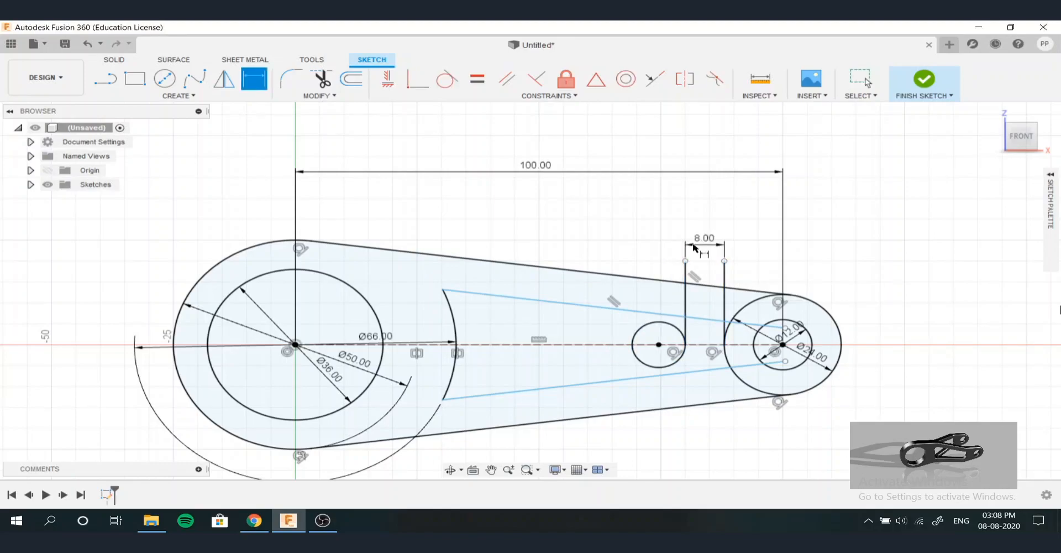
Draw a circle concentric with the small centre-line circle, reaching out to touch the two inner lines
{"action": "left_click", "coordinate": [166, 79]}
{"action": "left_click", "coordinate": [659, 344]}
{"action": "left_click", "coordinate": [651, 310]}
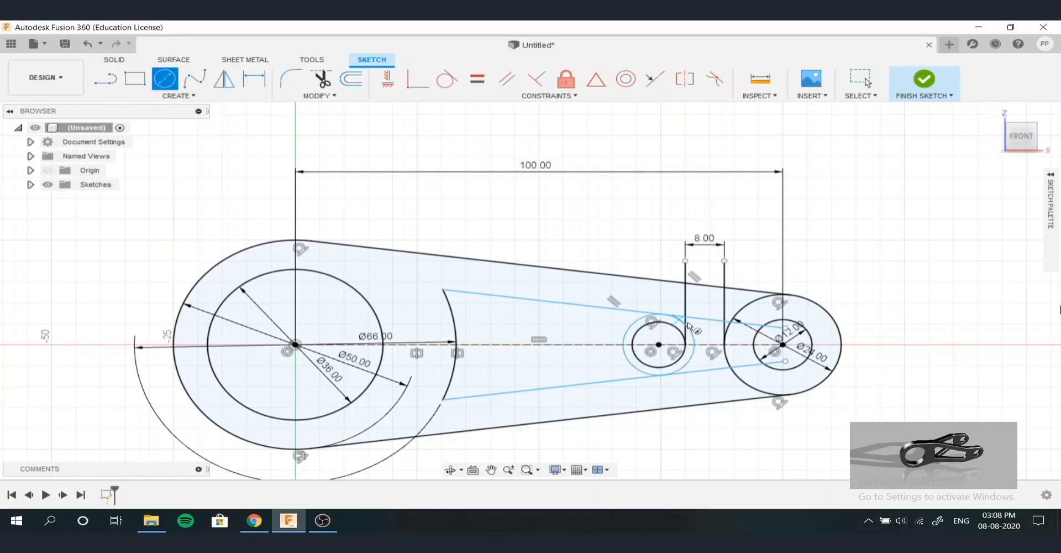
Trim away the small inner circle, the vertical line crossing it, and the larger concentric circle's half facing the large ring
{"action": "left_click", "coordinate": [322, 80]}
{"action": "left_click", "coordinate": [675, 345]}
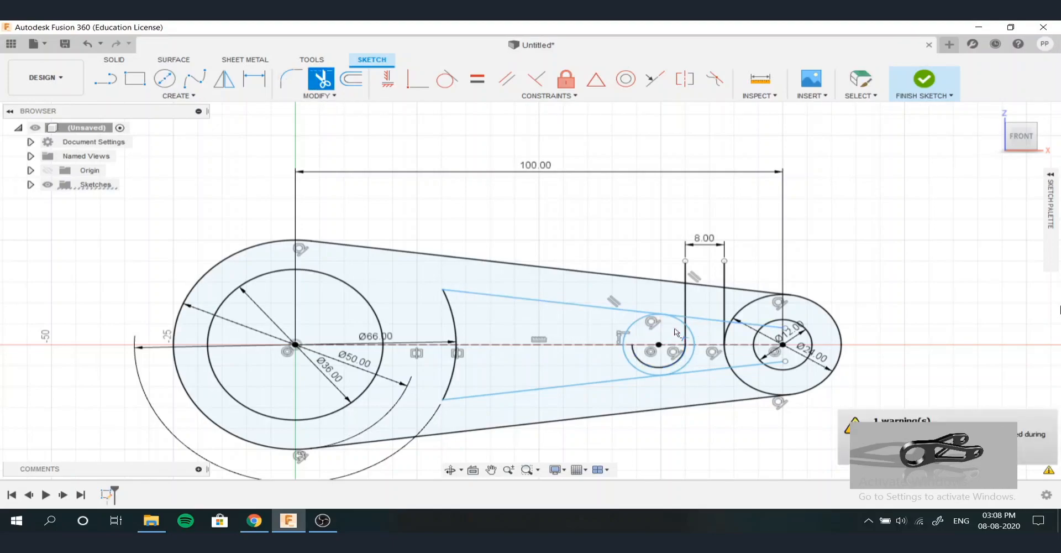
{"action": "left_click", "coordinate": [668, 364]}
{"action": "left_click", "coordinate": [685, 306]}
{"action": "left_click", "coordinate": [685, 319]}
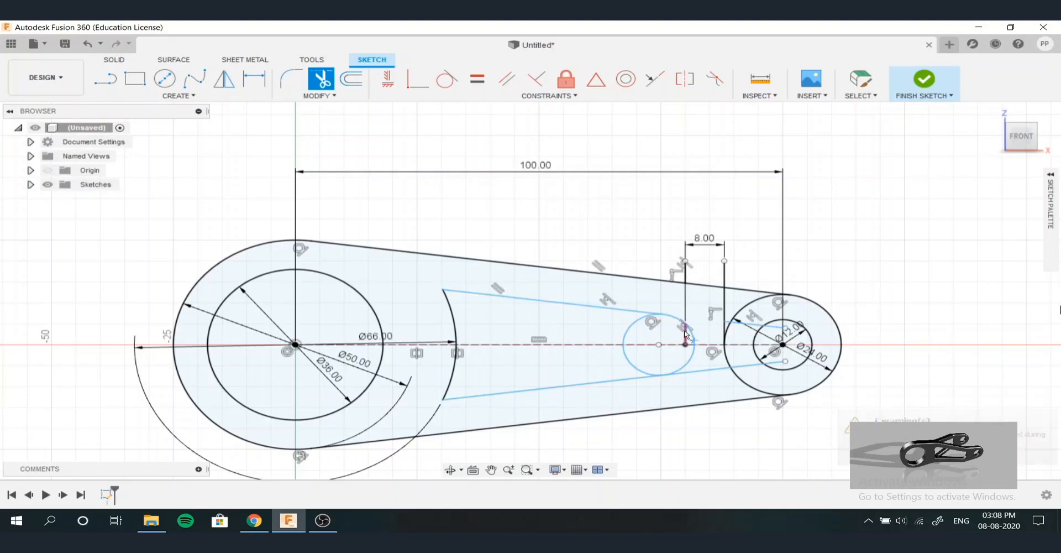
{"action": "left_click", "coordinate": [686, 330]}
{"action": "left_click", "coordinate": [637, 329]}
{"action": "left_click", "coordinate": [625, 360]}
Trim the leftover inner-line ends and vertical line pieces around the small ring, and finish the sketch
{"action": "left_click", "coordinate": [699, 370]}
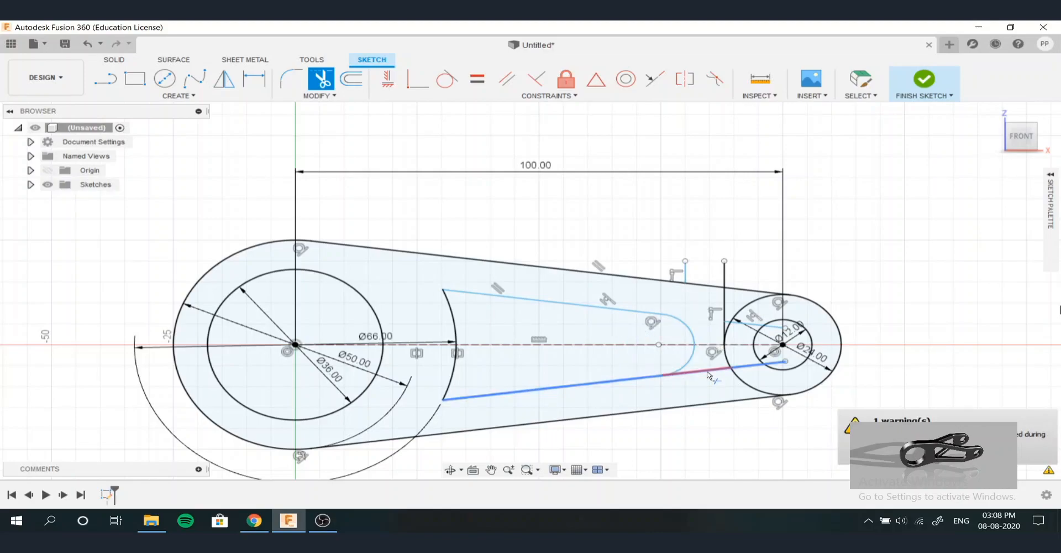
{"action": "left_click", "coordinate": [747, 370]}
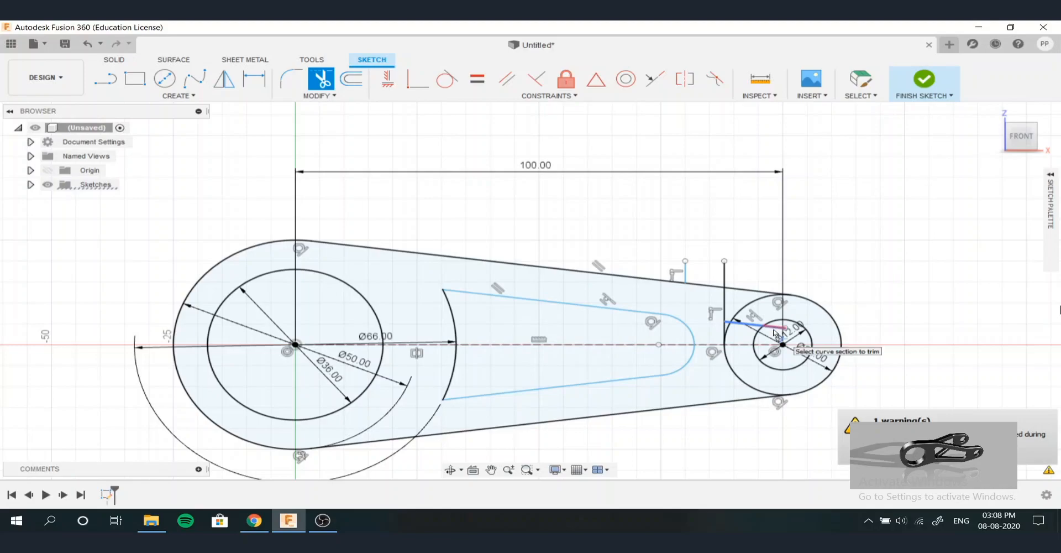
{"action": "left_click", "coordinate": [727, 326]}
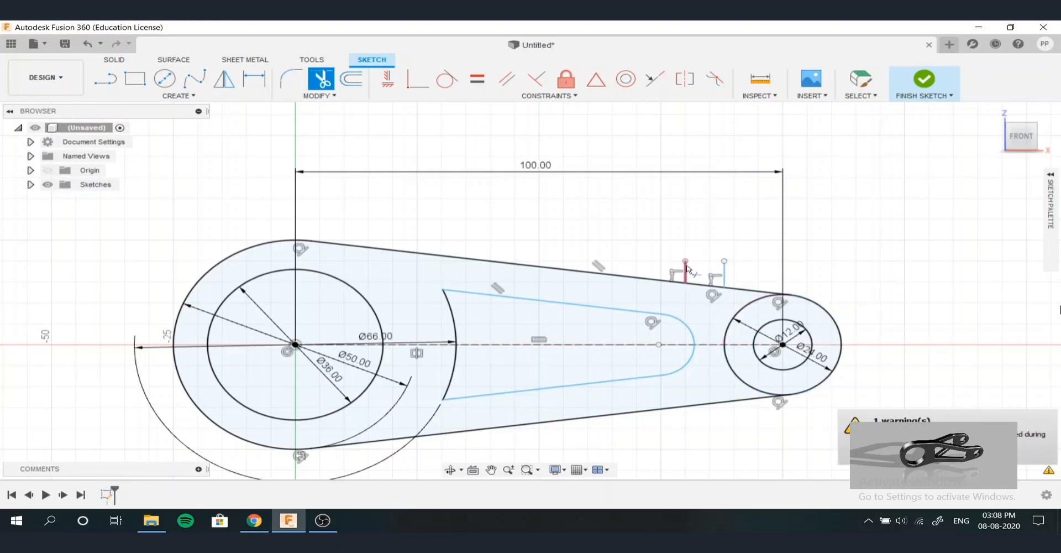
{"action": "left_click", "coordinate": [707, 270]}
{"action": "left_click", "coordinate": [724, 272]}
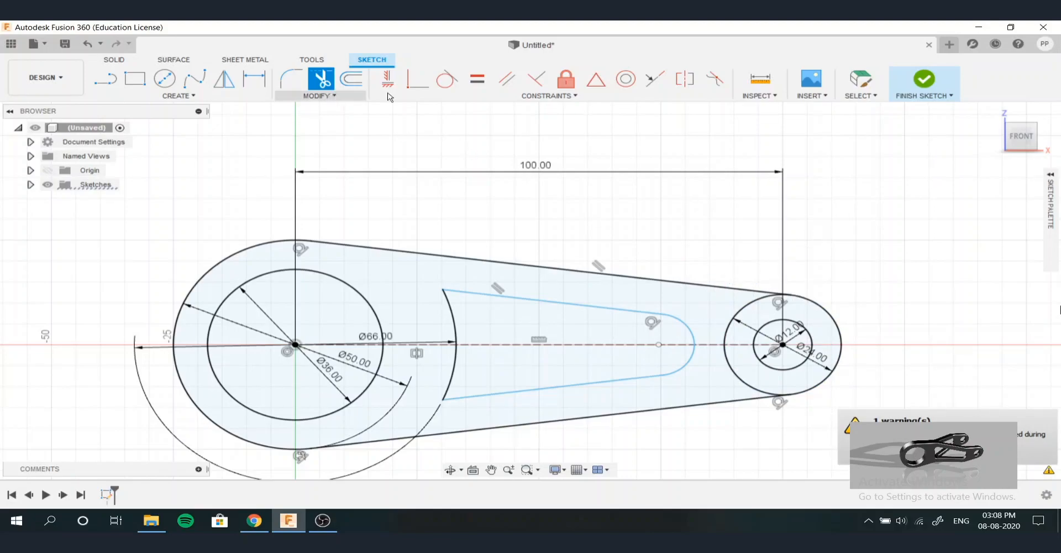
{"action": "left_click", "coordinate": [910, 81]}
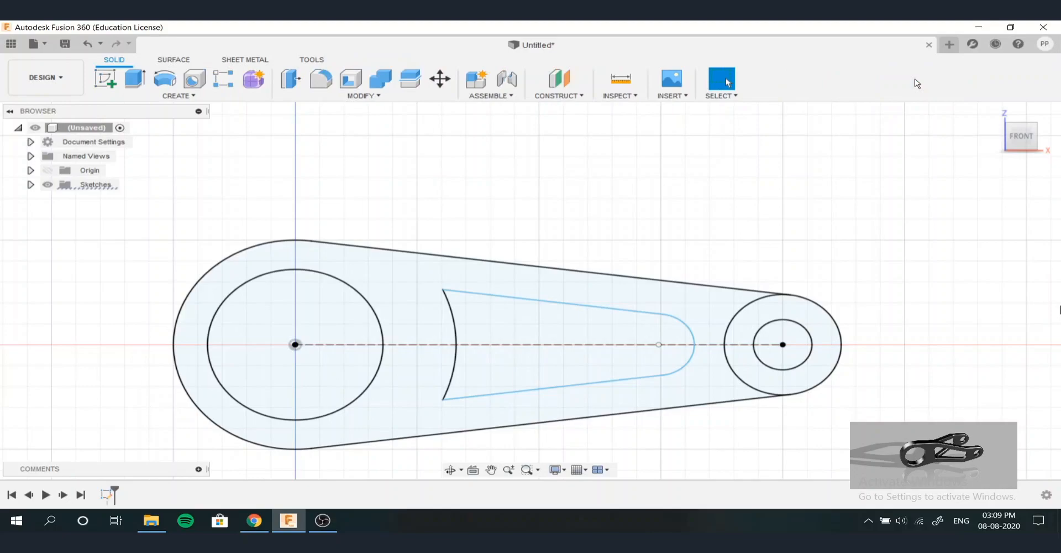
Reopen the arm sketch, trim the small ring's outer arc lying inside the arm, and finish the sketch
{"action": "left_click", "coordinate": [138, 79]}
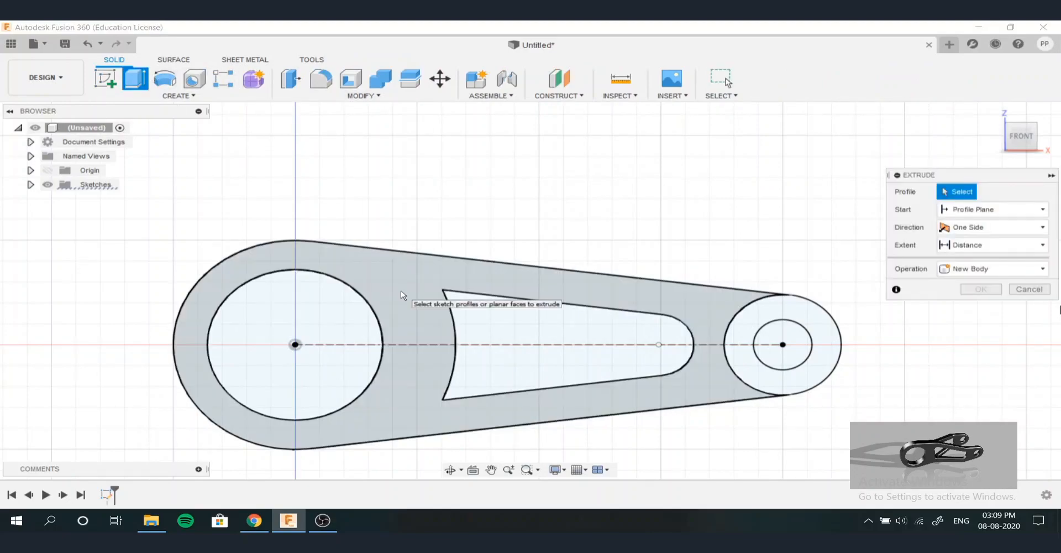
{"action": "left_click", "coordinate": [1034, 292]}
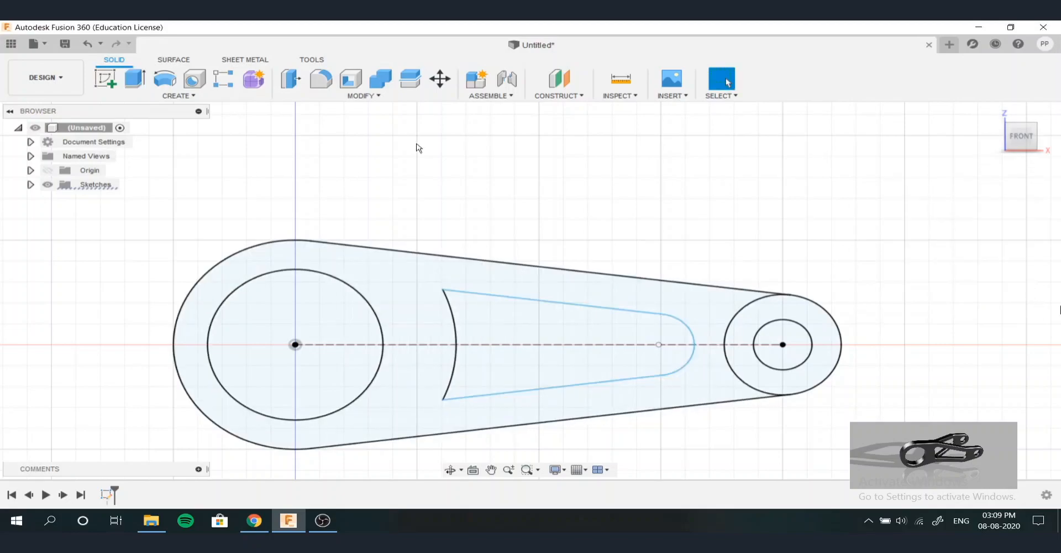
{"action": "right_click", "coordinate": [107, 494]}
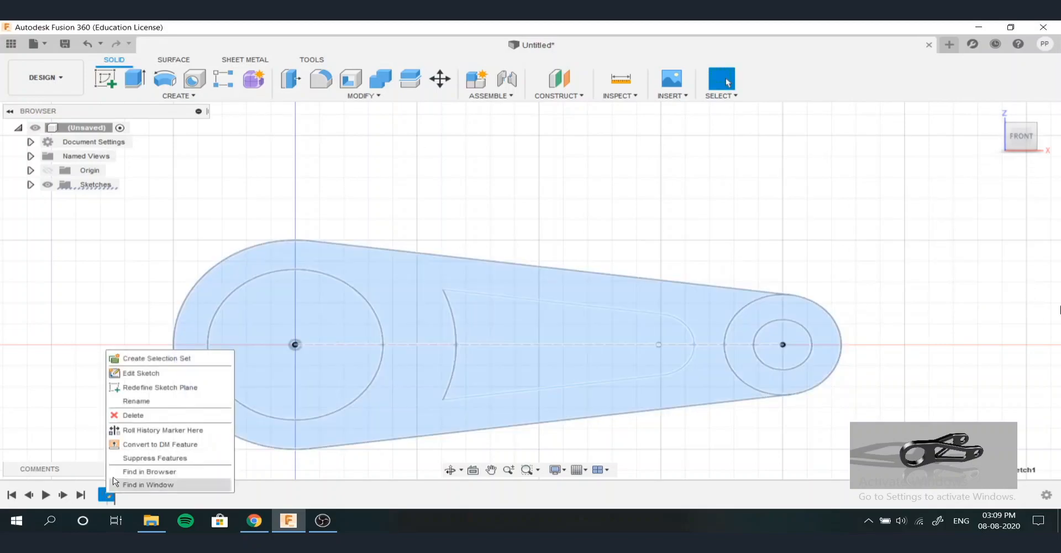
{"action": "left_click", "coordinate": [131, 373]}
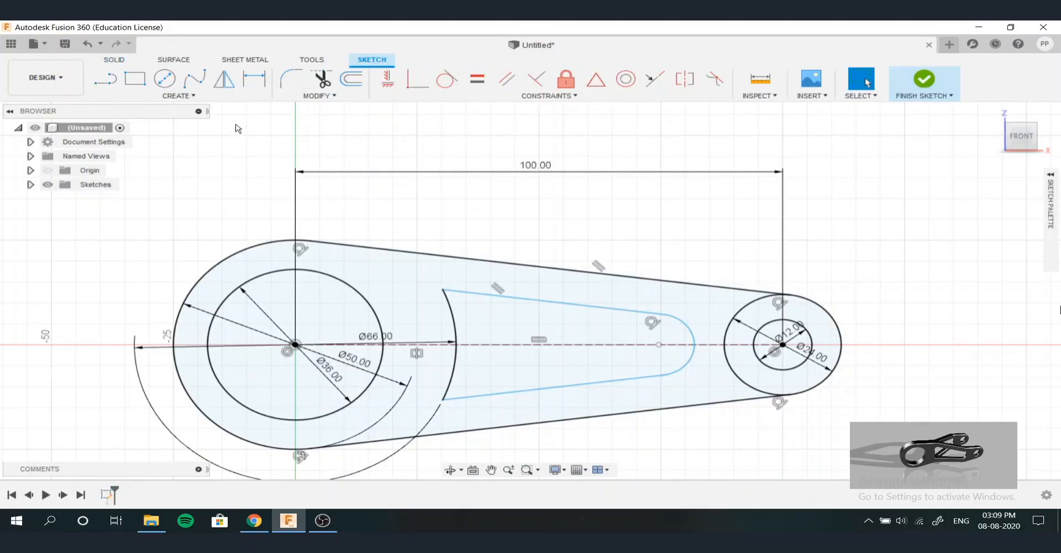
{"action": "left_click", "coordinate": [321, 79]}
{"action": "left_click", "coordinate": [725, 343]}
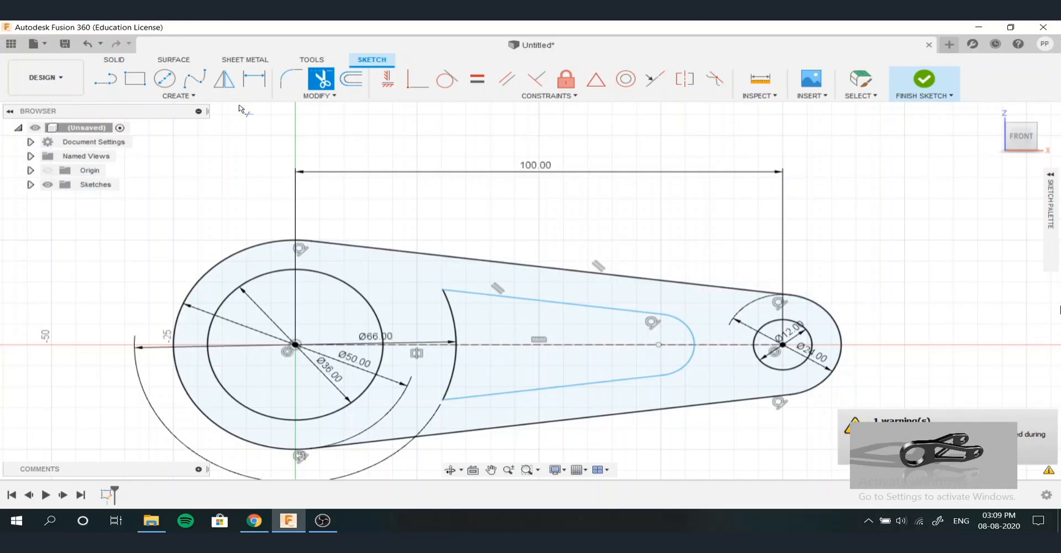
{"action": "left_click", "coordinate": [933, 79]}
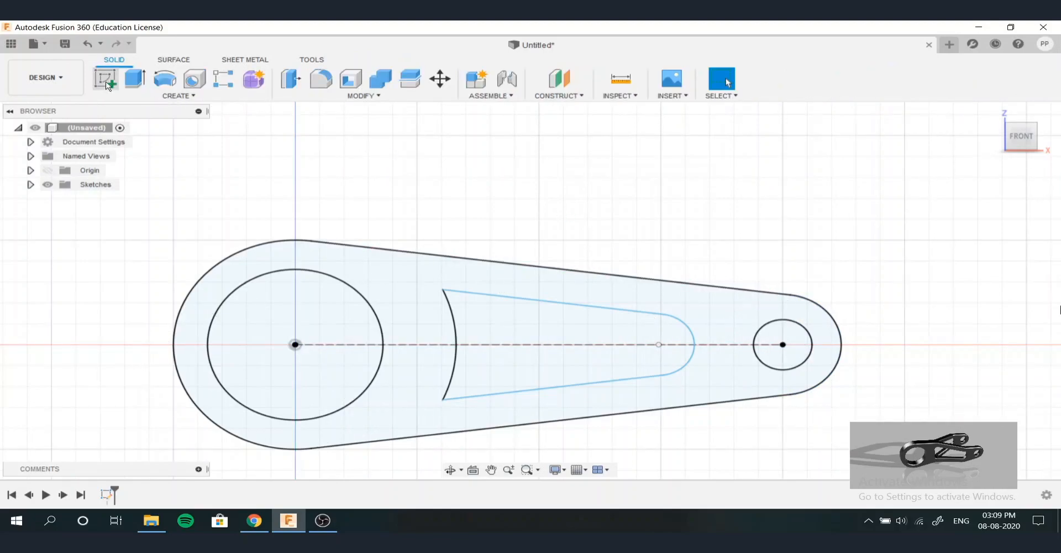
Extrude the arm profile symmetrically as a new body, with a whole length of 60 mm
{"action": "left_click", "coordinate": [134, 79]}
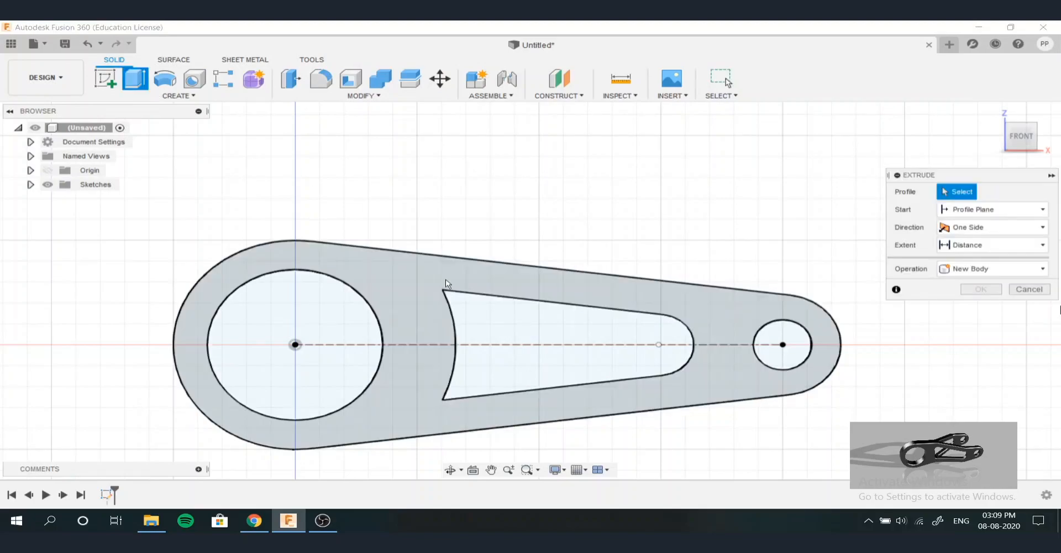
{"action": "left_click", "coordinate": [409, 308]}
{"action": "middle_click_drag", "start_coordinate": [578, 332], "coordinate": [506, 351], "text": "shift"}
{"action": "left_click", "coordinate": [1009, 227]}
{"action": "left_click", "coordinate": [995, 273]}
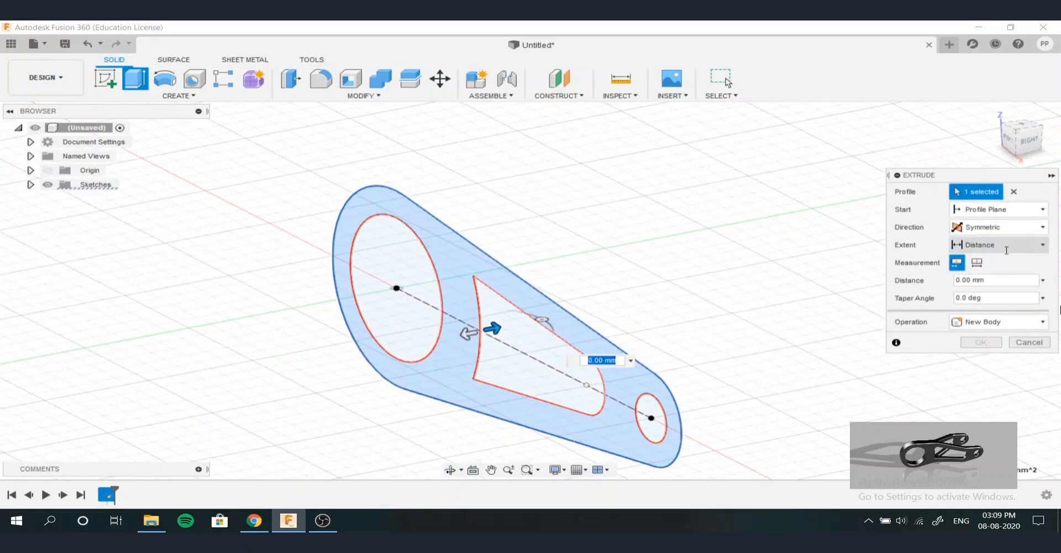
{"action": "left_click", "coordinate": [977, 262]}
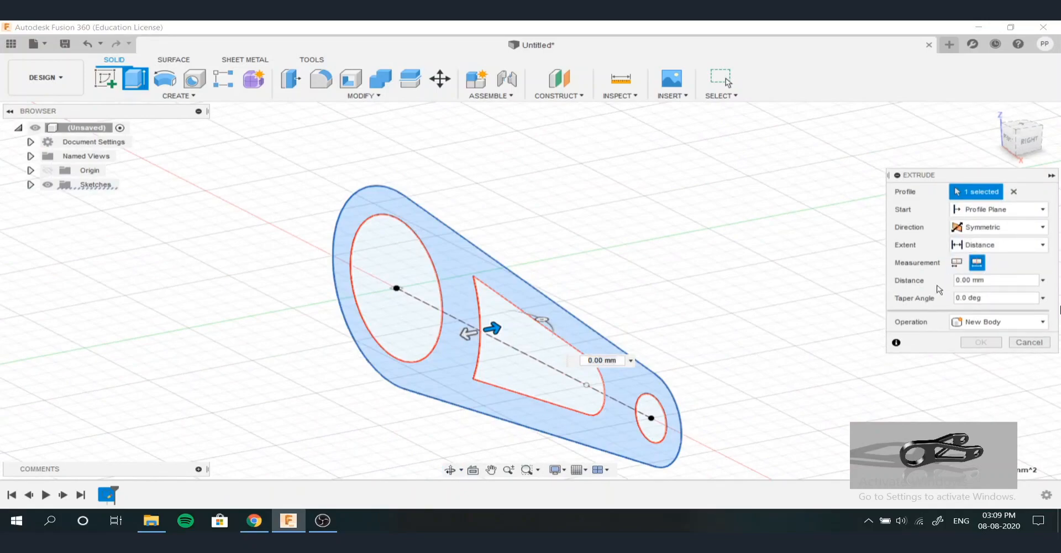
{"action": "type", "text": "60"}
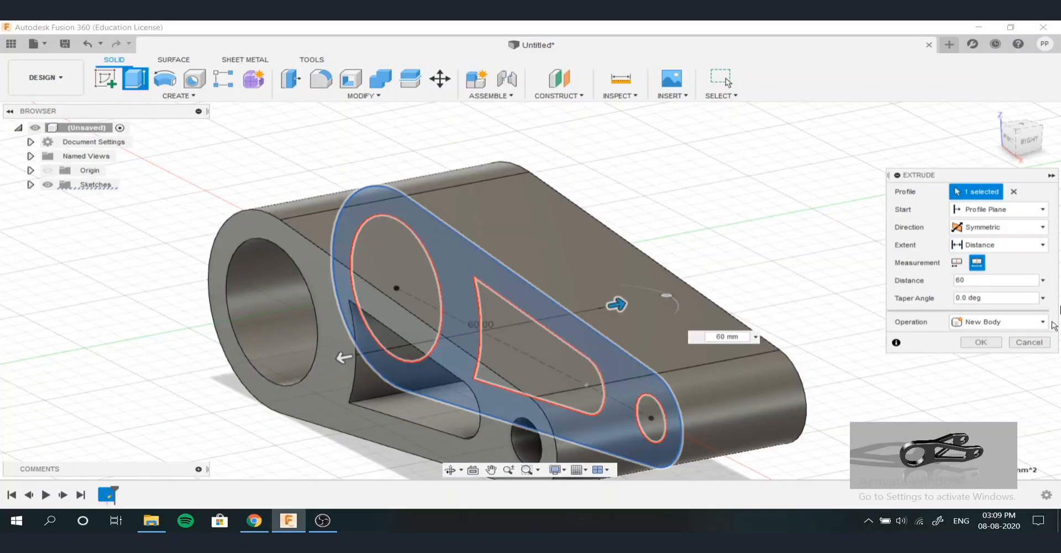
{"action": "left_click", "coordinate": [981, 342]}
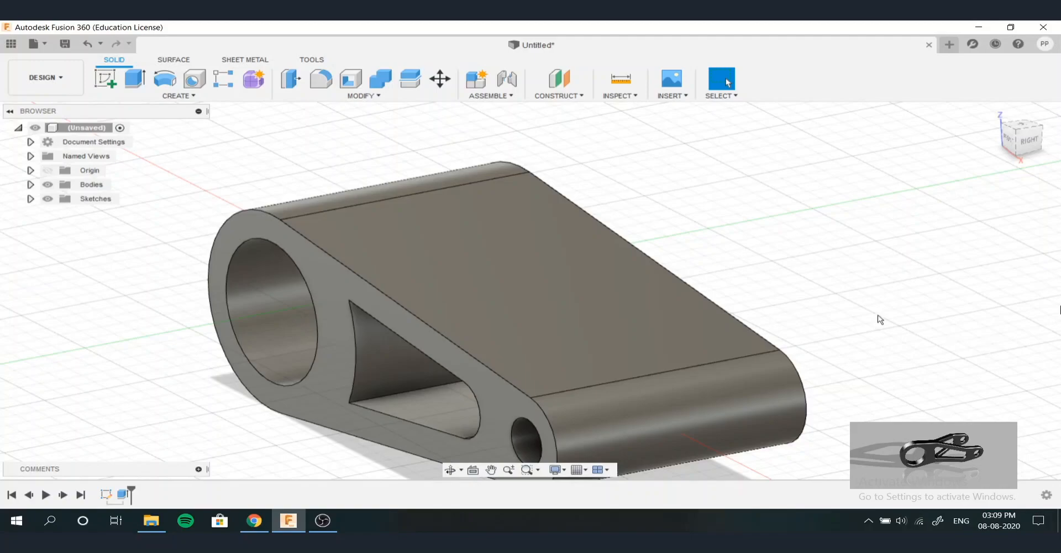
Start a new sketch on the horizontal XY origin plane through the body
{"action": "scroll", "coordinate": [744, 309], "scroll_direction": "down", "scroll_amount": 5}
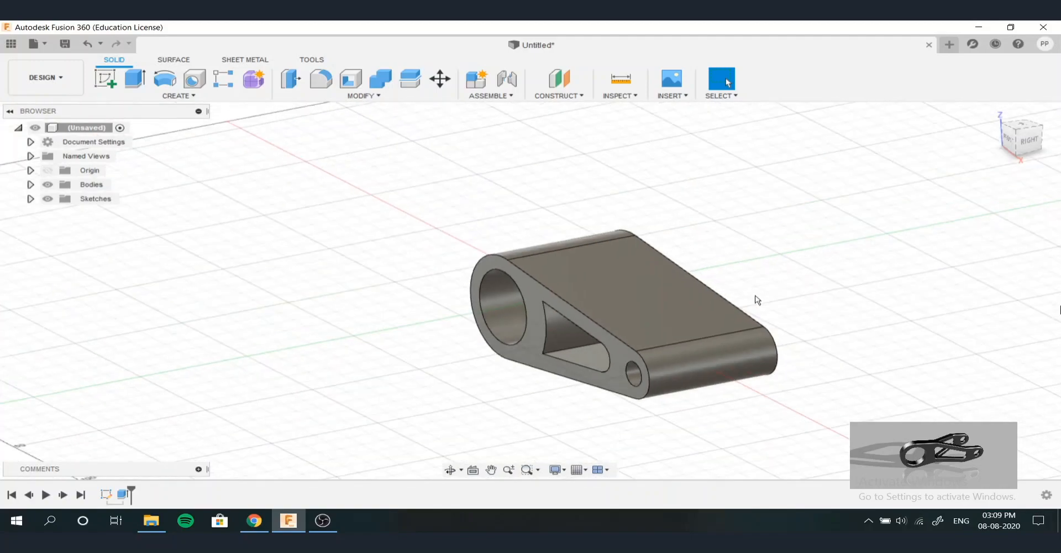
{"action": "middle_click_drag", "start_coordinate": [713, 351], "coordinate": [783, 363], "text": "shift"}
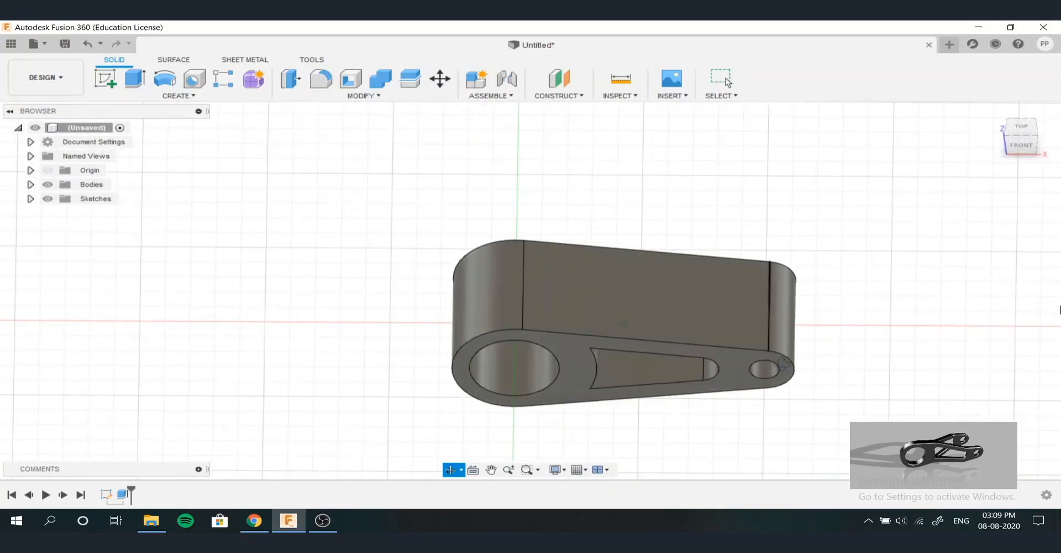
{"action": "left_click", "coordinate": [1024, 130]}
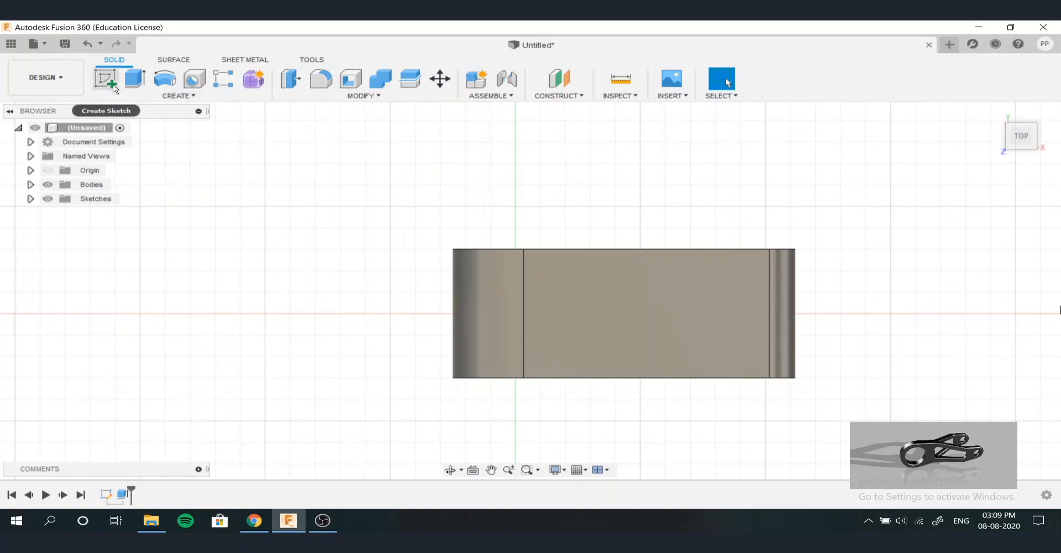
{"action": "left_click", "coordinate": [114, 87]}
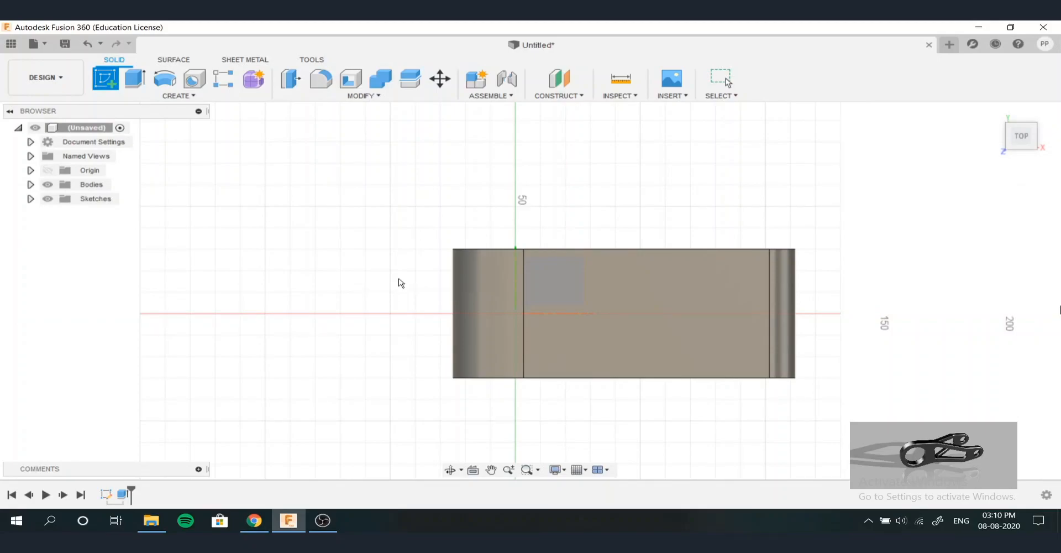
{"action": "mouse_move", "coordinate": [526, 289]}
{"action": "middle_mouse_down", "text": "shift"}
{"action": "mouse_move", "coordinate": [506, 196]}
{"action": "mouse_move", "coordinate": [531, 208]}
{"action": "mouse_move", "coordinate": [710, 213]}
{"action": "mouse_move", "coordinate": [674, 324]}
{"action": "middle_mouse_up", "text": "shift"}
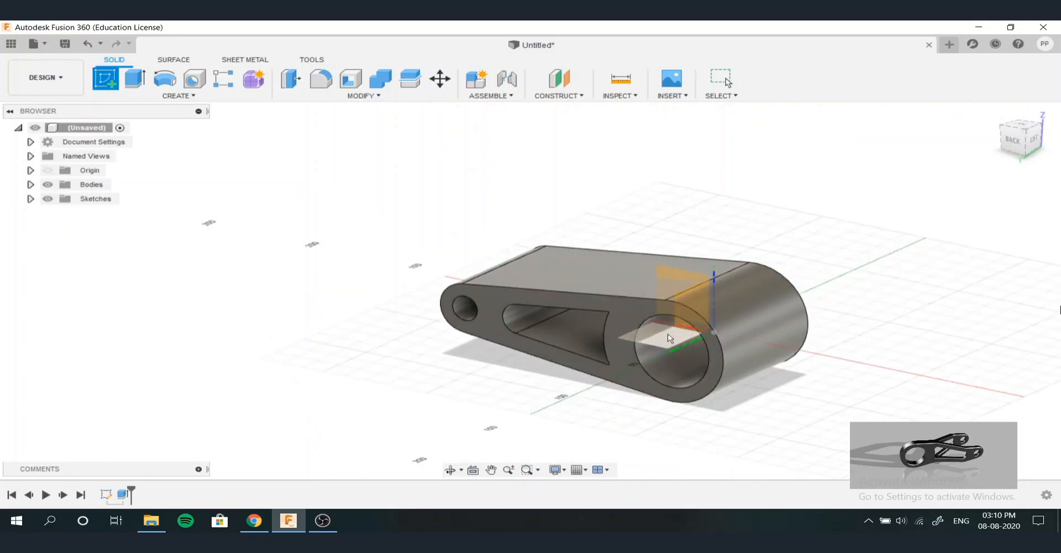
{"action": "left_click", "coordinate": [670, 338]}
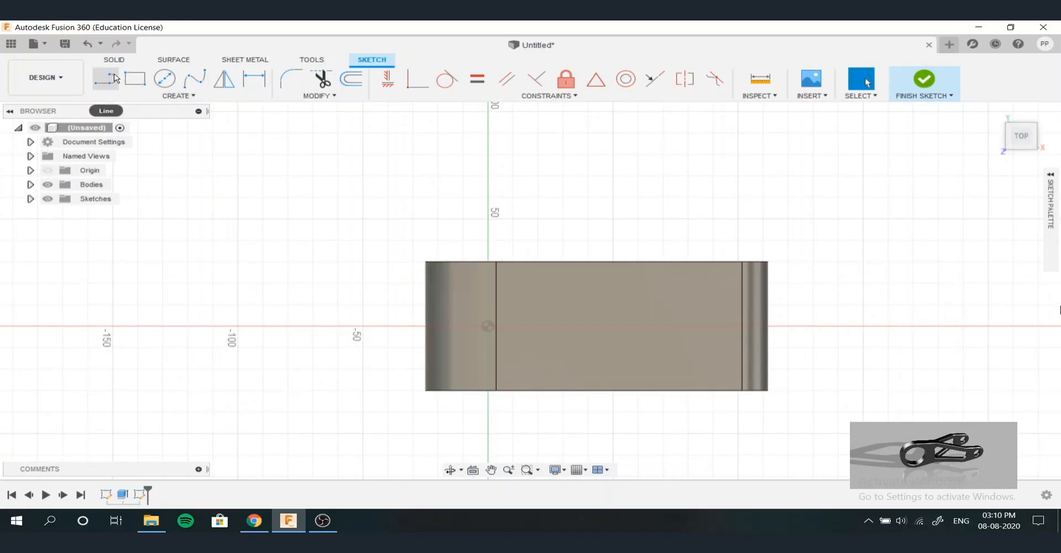
In top view, draw a 23 mm vertical line from the body's back corner at the large-ring end, along the end edge
{"action": "left_click", "coordinate": [115, 78]}
{"action": "left_click", "coordinate": [1035, 147]}
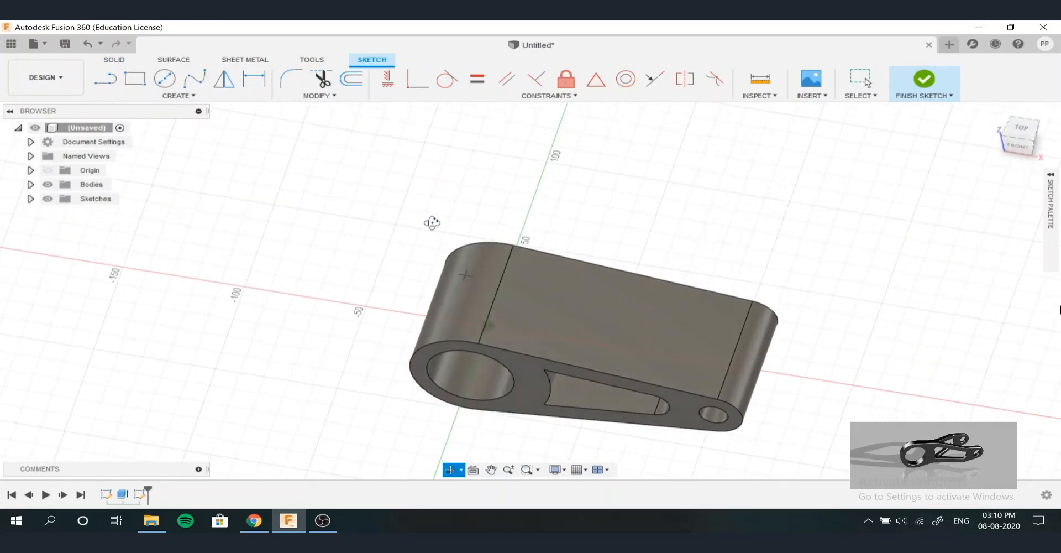
{"action": "left_click", "coordinate": [1021, 129]}
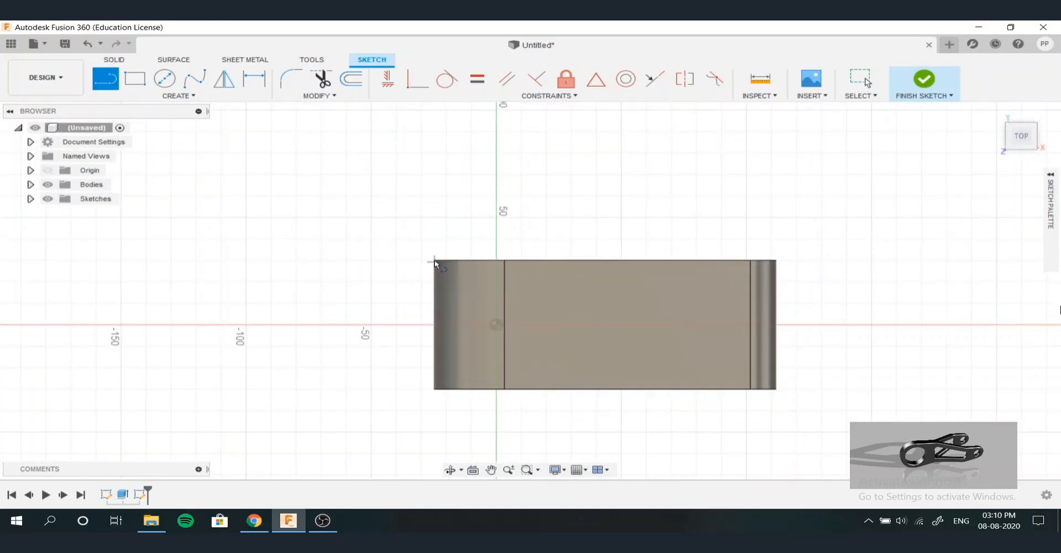
{"action": "scroll", "coordinate": [440, 260], "scroll_direction": "up", "scroll_amount": 3}
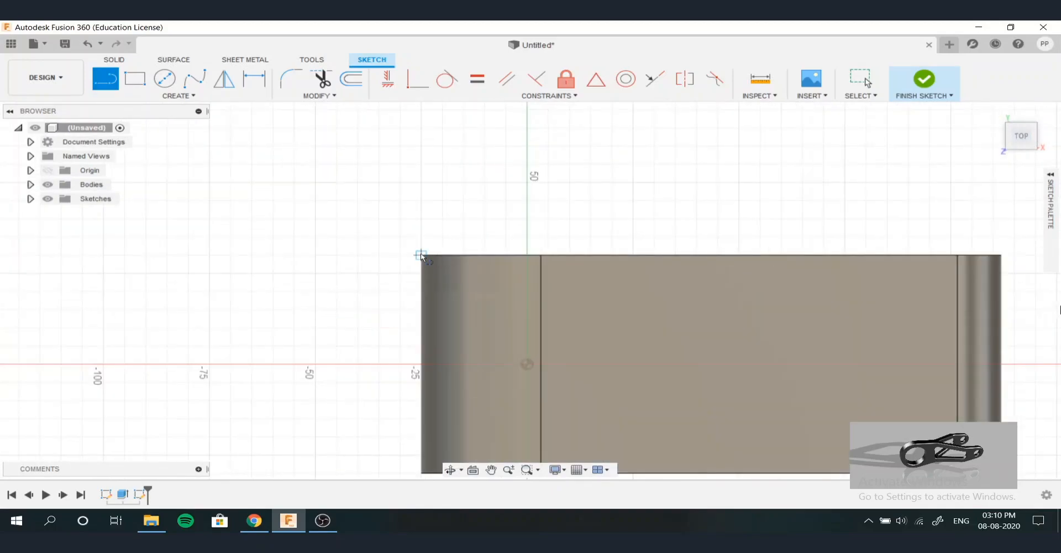
{"action": "left_click", "coordinate": [421, 255]}
{"action": "type", "text": "23"}
{"action": "left_click", "coordinate": [422, 327]}
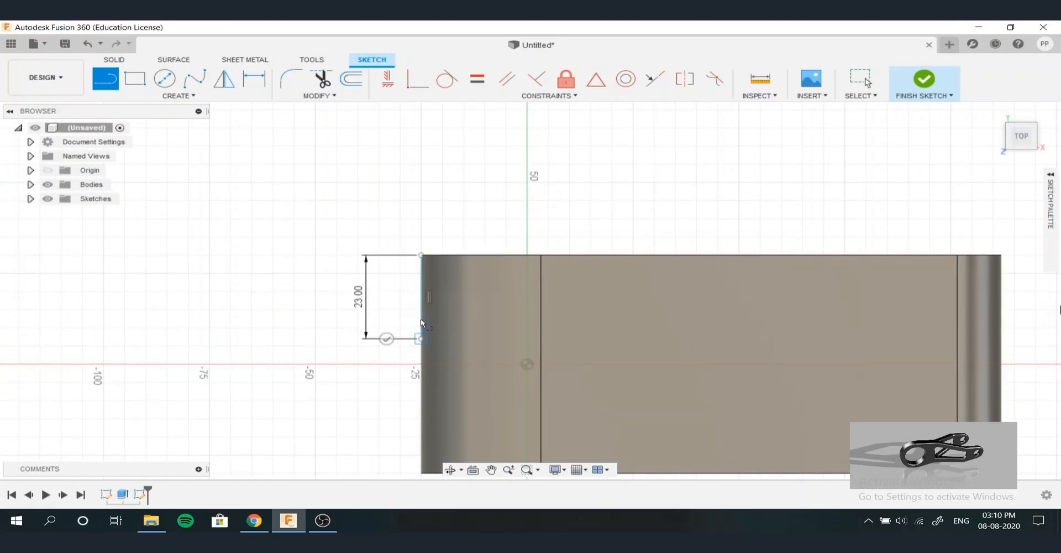
Draw a 100 mm horizontal line from the same corner along the body's back edge
{"action": "left_click", "coordinate": [422, 255]}
{"action": "left_click", "coordinate": [423, 256]}
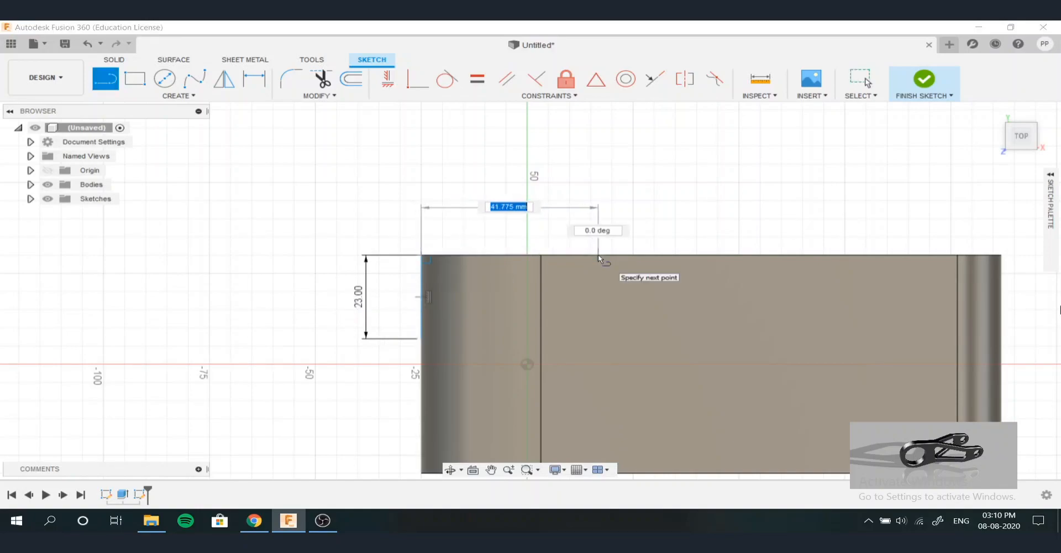
{"action": "key", "text": "Return"}
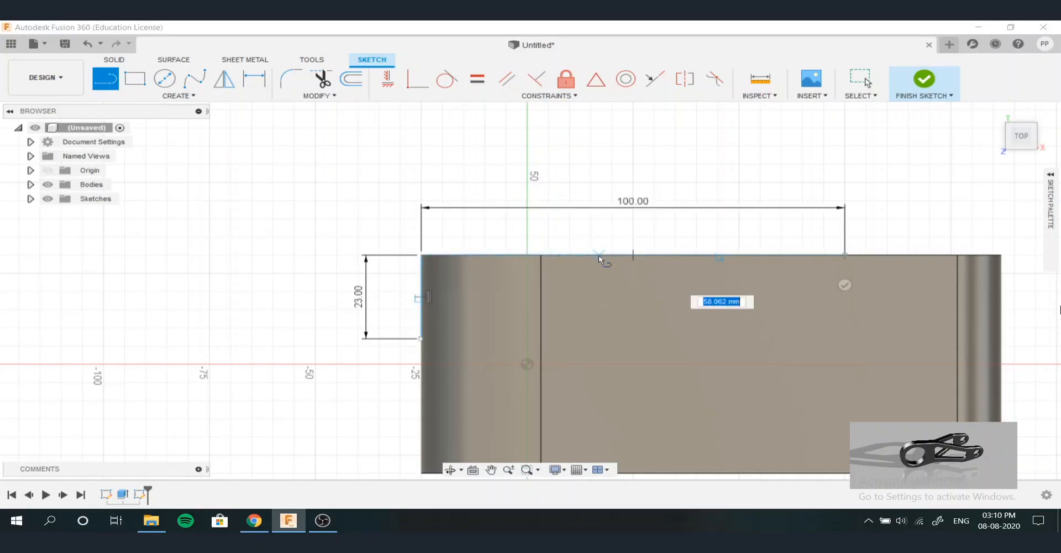
{"action": "key", "text": "Escape"}
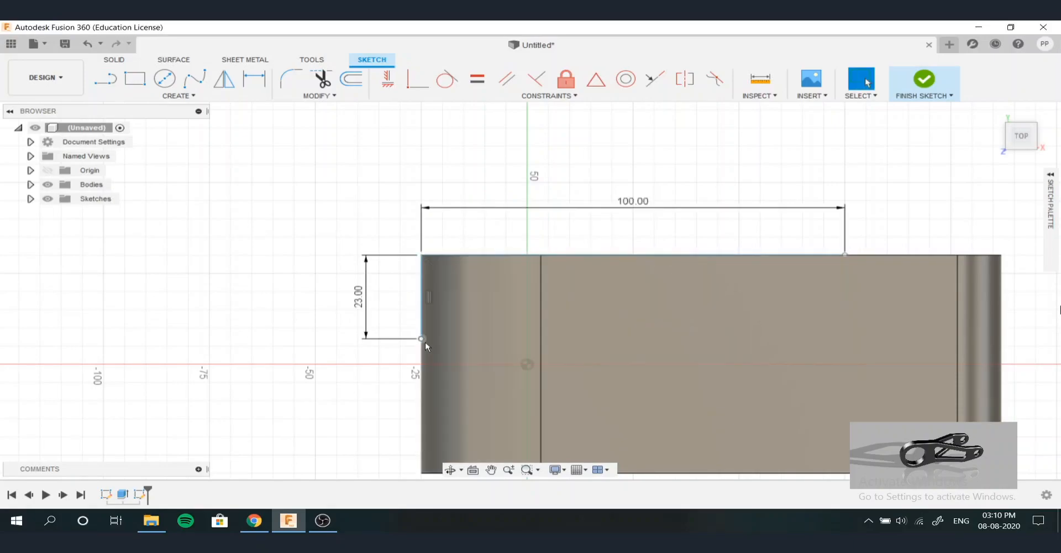
Draw a 60 mm horizontal line from the 23 mm line's free end, and close the profile with a slanted line to the 100 mm line's end
{"action": "left_click", "coordinate": [421, 339]}
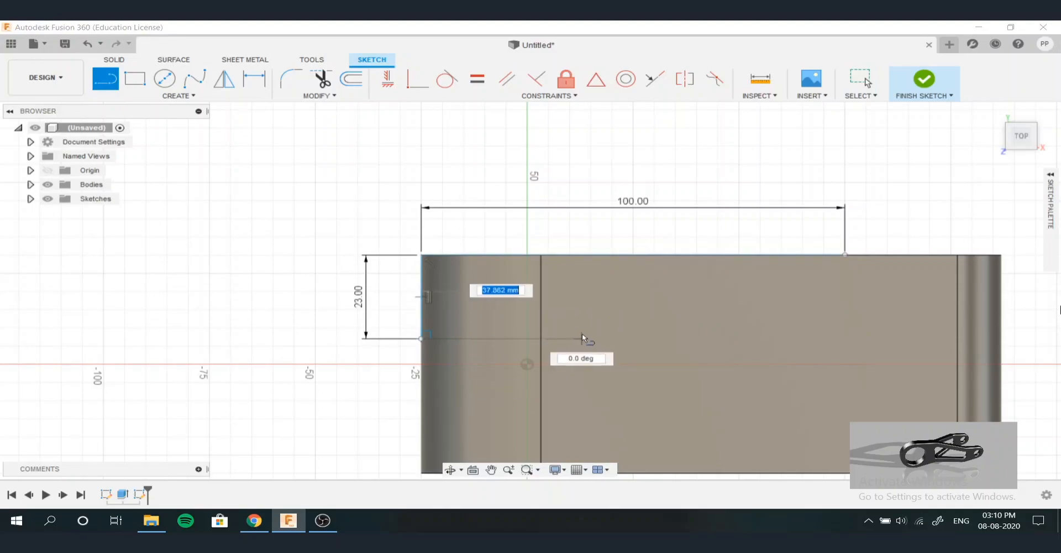
{"action": "type", "text": "60"}
{"action": "key", "text": "Tab"}
{"action": "key", "text": "Return"}
{"action": "left_click", "coordinate": [836, 255]}
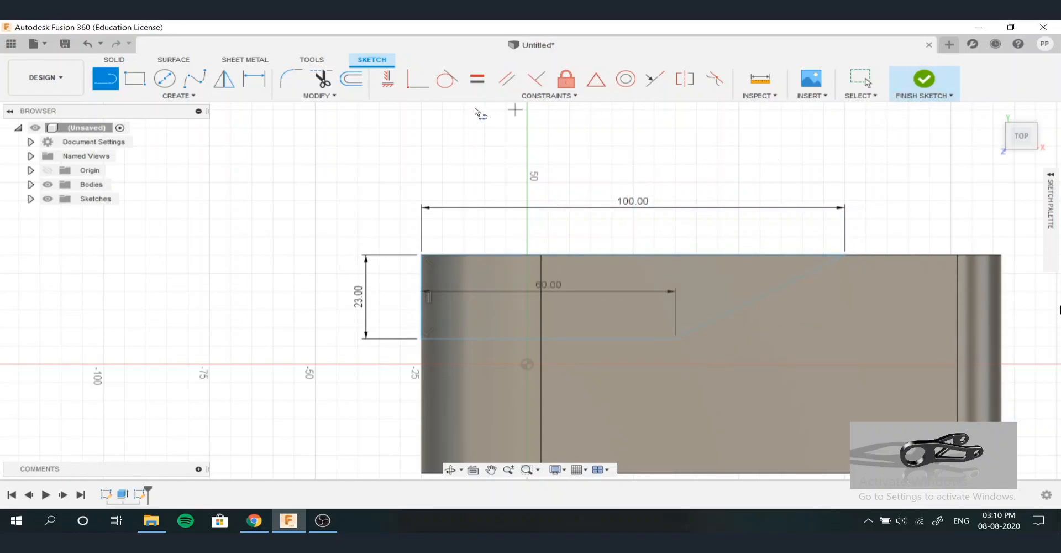
Show Sketch1, mirror the four profile lines about its line along the body's middle in top view, and finish the sketch
{"action": "left_click", "coordinate": [224, 80]}
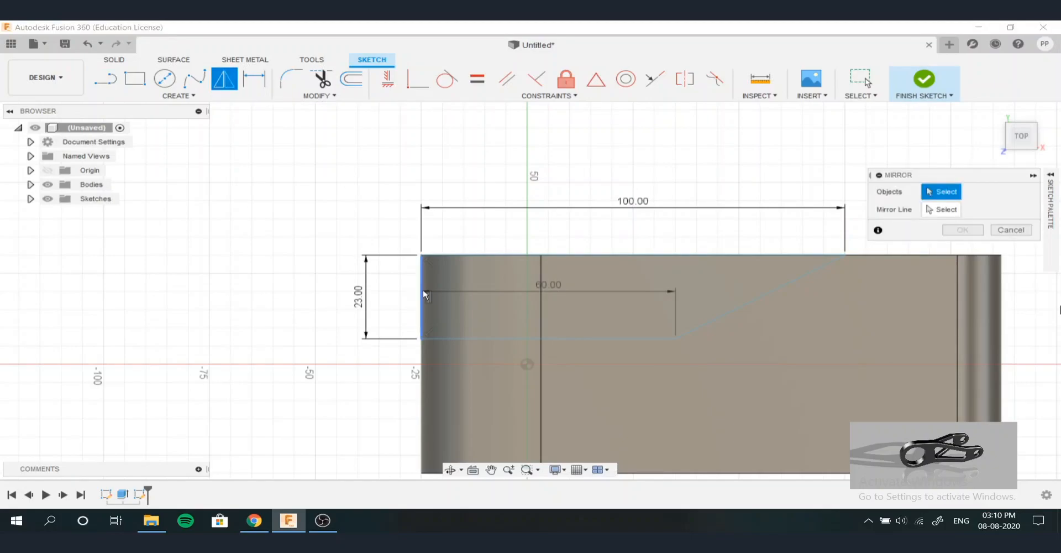
{"action": "left_click", "coordinate": [423, 292]}
{"action": "left_click", "coordinate": [462, 339]}
{"action": "left_click", "coordinate": [711, 322]}
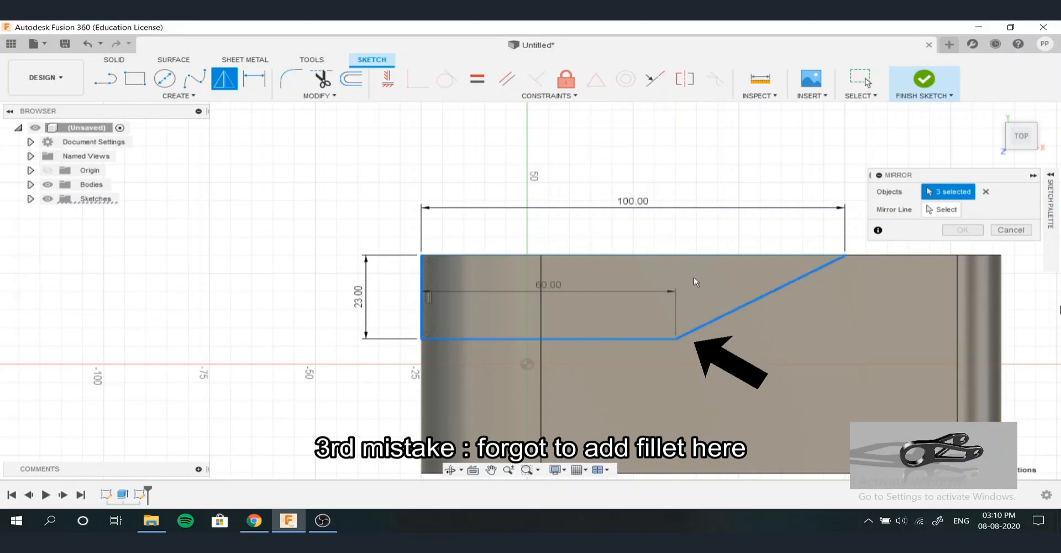
{"action": "left_click", "coordinate": [691, 255]}
{"action": "middle_click_drag", "start_coordinate": [605, 385], "coordinate": [512, 298], "text": "shift"}
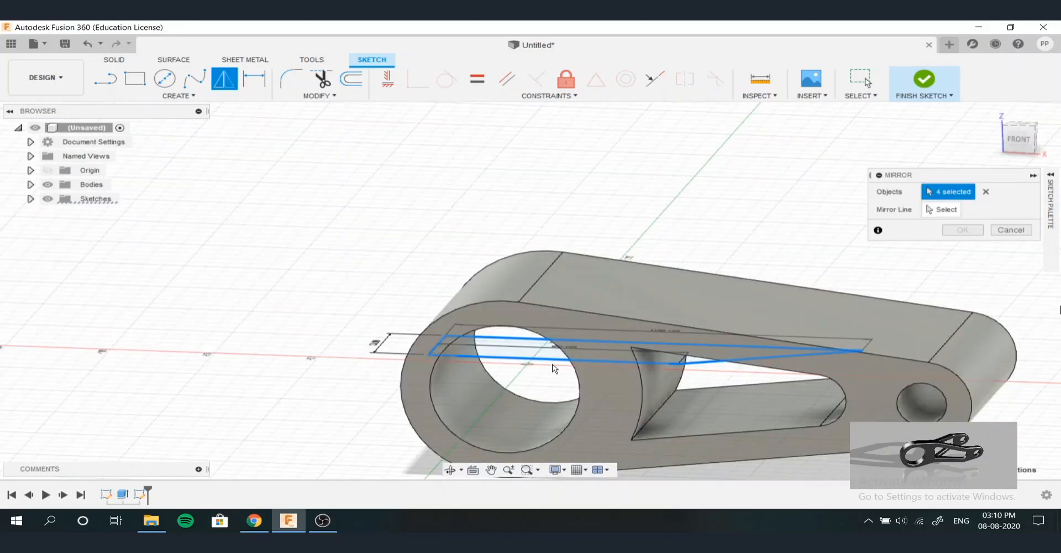
{"action": "left_click", "coordinate": [31, 199]}
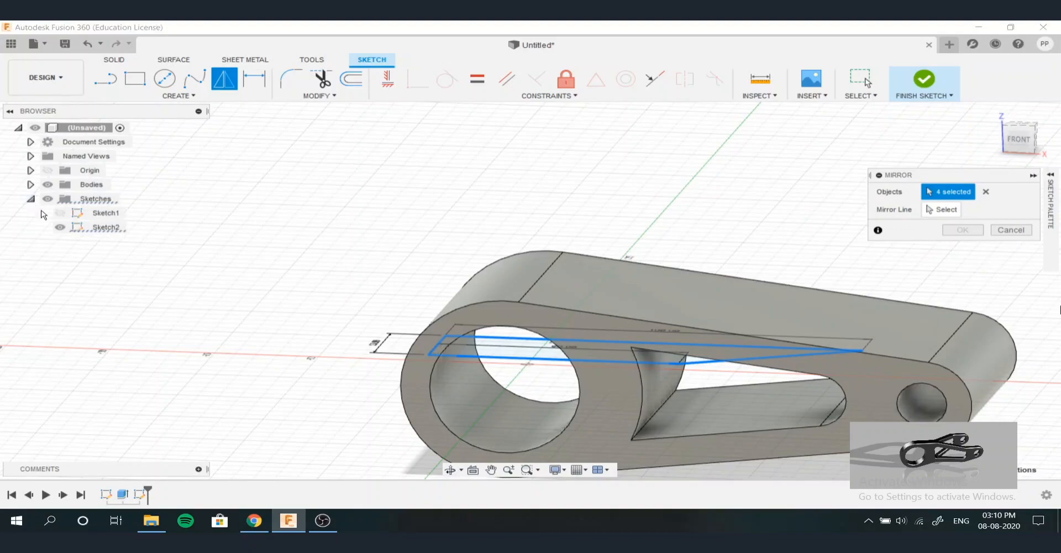
{"action": "left_click", "coordinate": [61, 214]}
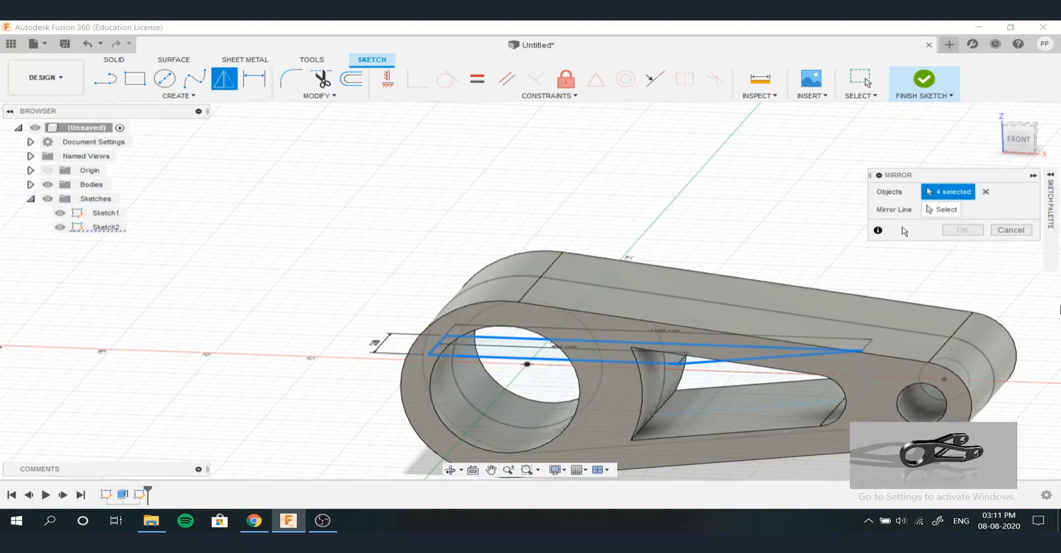
{"action": "left_click", "coordinate": [942, 210]}
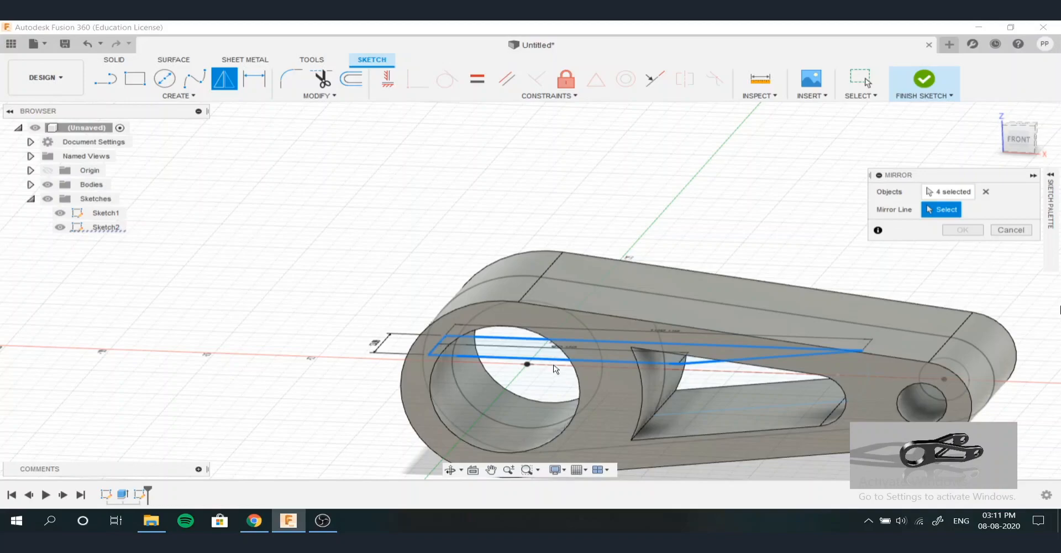
{"action": "scroll", "coordinate": [555, 369], "scroll_direction": "up", "scroll_amount": 5}
{"action": "mouse_move", "coordinate": [528, 369]}
{"action": "middle_mouse_down", "text": "shift"}
{"action": "mouse_move", "coordinate": [540, 393]}
{"action": "mouse_move", "coordinate": [528, 416]}
{"action": "mouse_move", "coordinate": [584, 406]}
{"action": "middle_mouse_up", "text": "shift"}
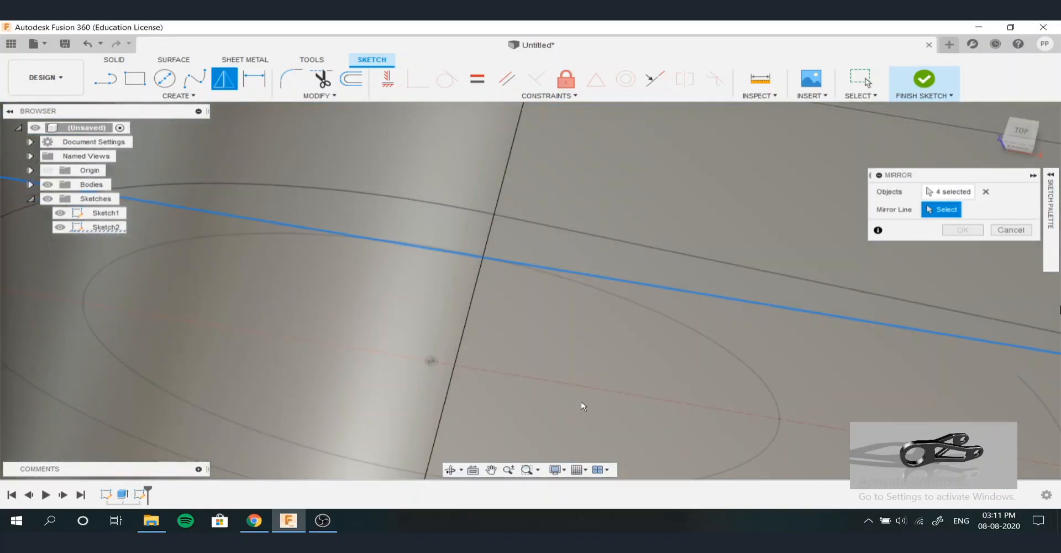
{"action": "scroll", "coordinate": [558, 379], "scroll_direction": "down", "scroll_amount": 10}
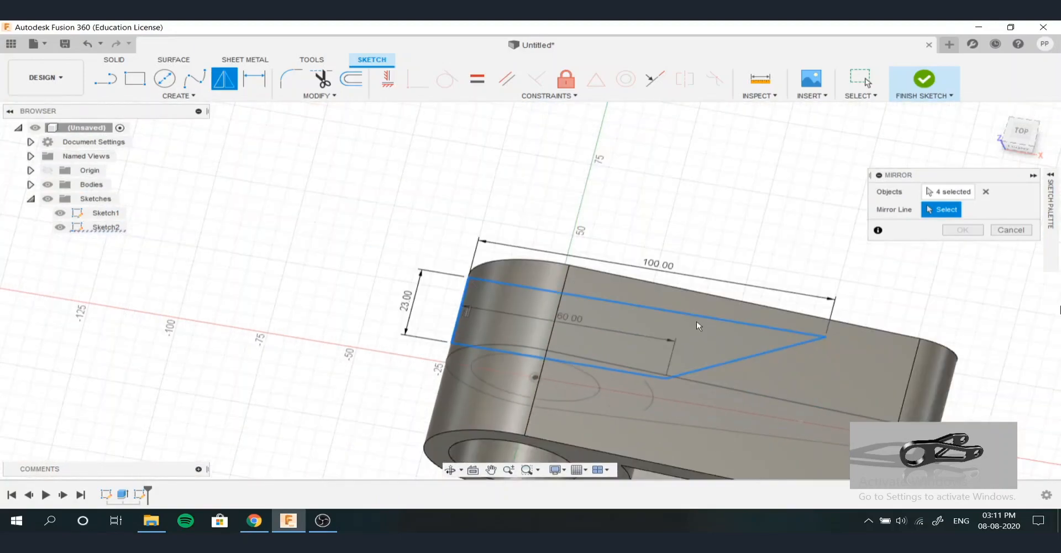
{"action": "left_click", "coordinate": [1034, 127]}
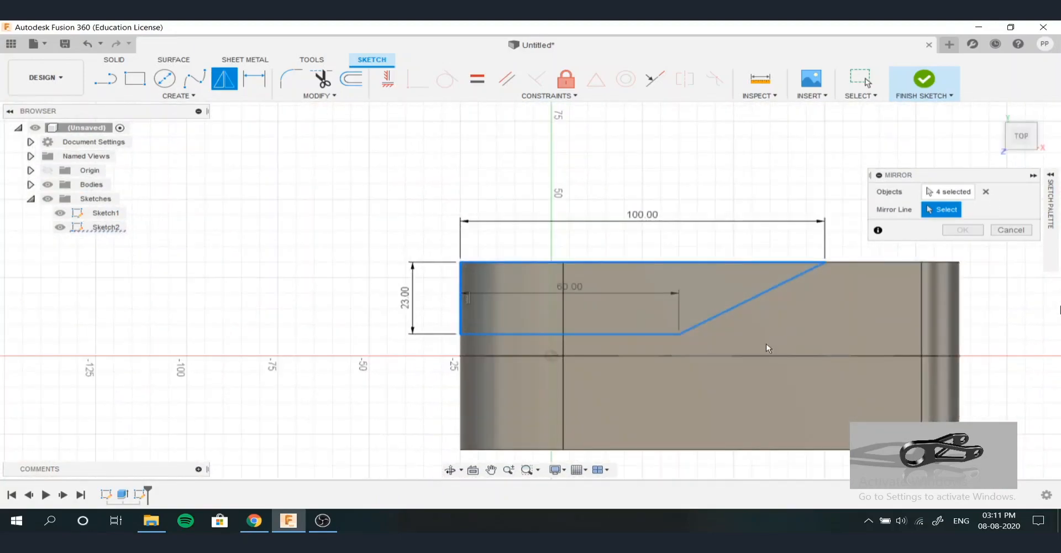
{"action": "left_click", "coordinate": [733, 356]}
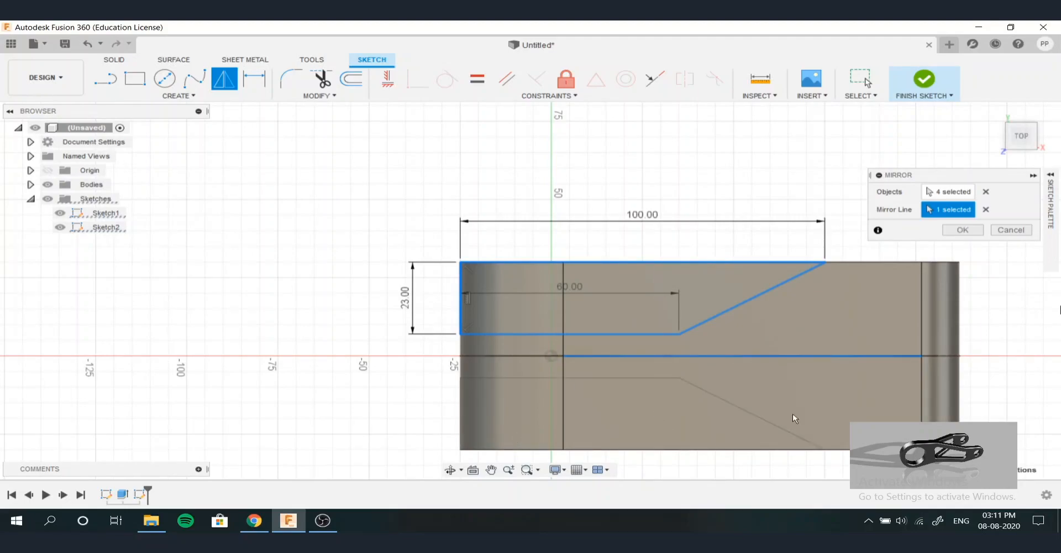
{"action": "left_click", "coordinate": [963, 232]}
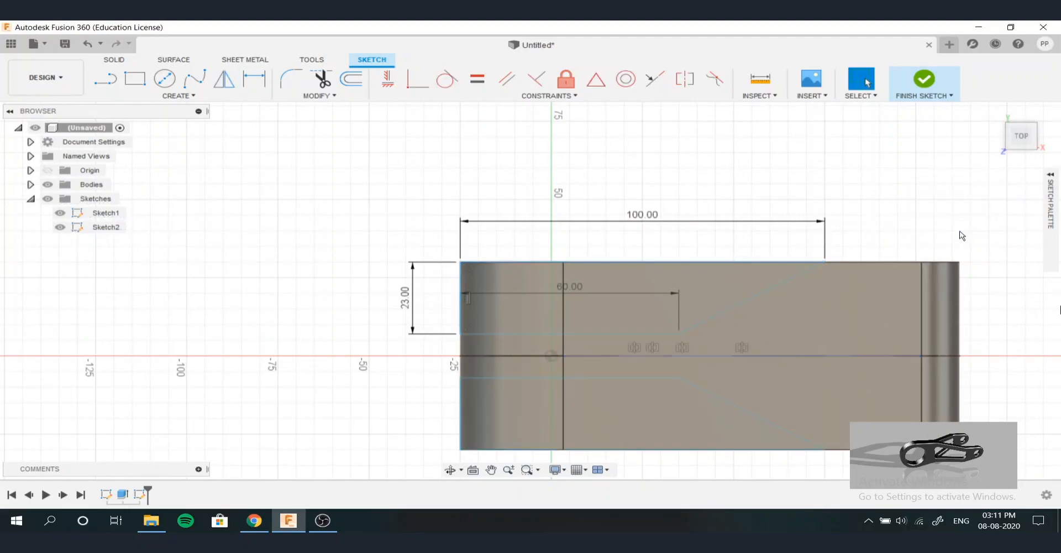
{"action": "left_click", "coordinate": [929, 81]}
{"action": "left_click", "coordinate": [135, 82]}
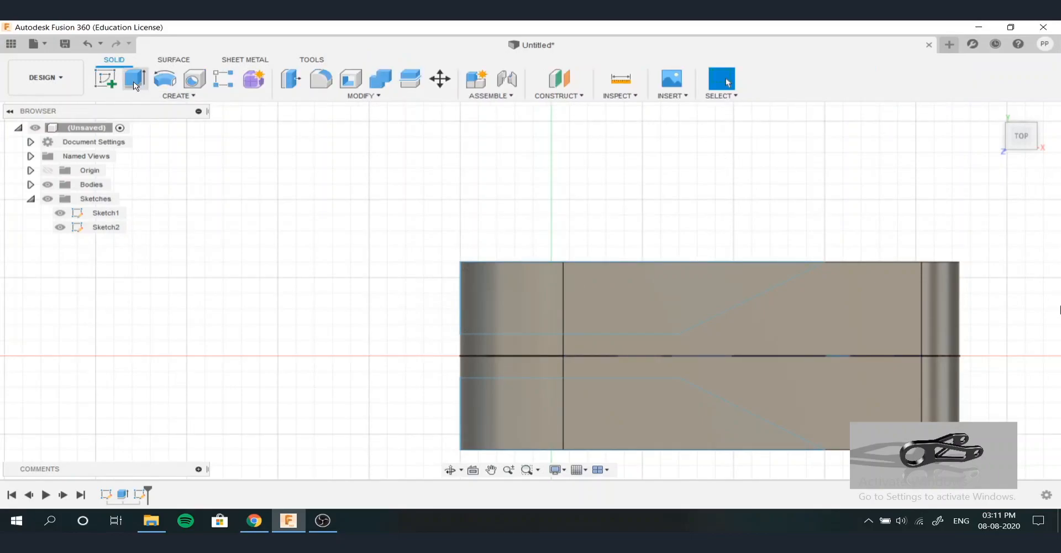
{"action": "left_click", "coordinate": [504, 287]}
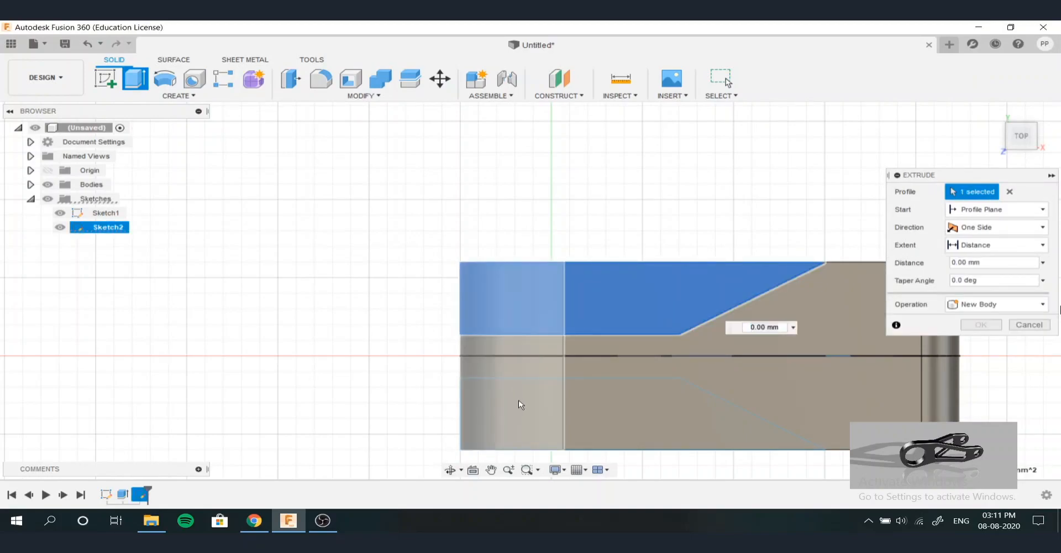
{"action": "left_click_drag", "start_coordinate": [519, 406], "coordinate": [546, 441]}
{"action": "middle_click_drag", "start_coordinate": [769, 365], "coordinate": [724, 306], "text": "shift"}
{"action": "left_click", "coordinate": [995, 228]}
{"action": "left_click", "coordinate": [981, 269]}
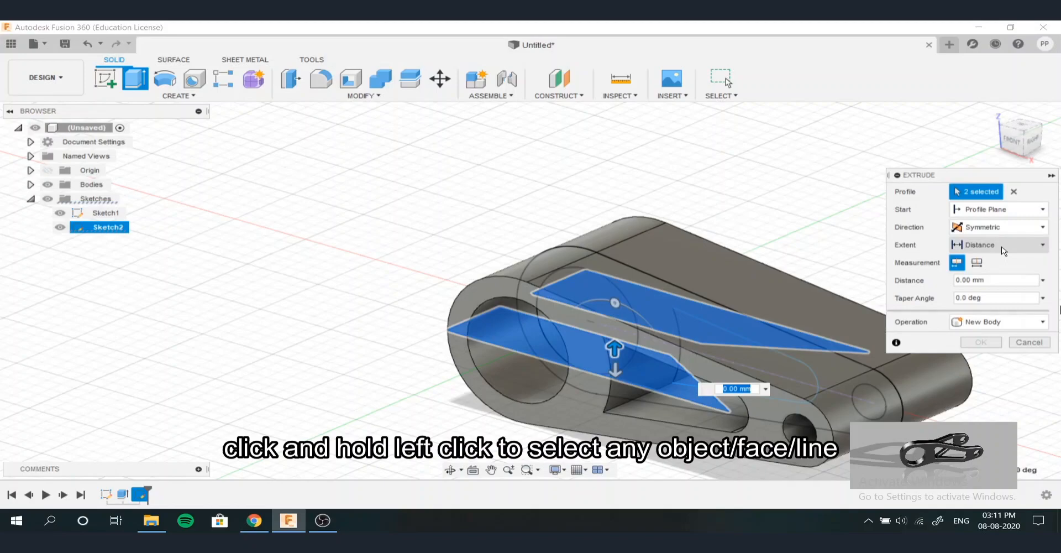
{"action": "left_click", "coordinate": [998, 247]}
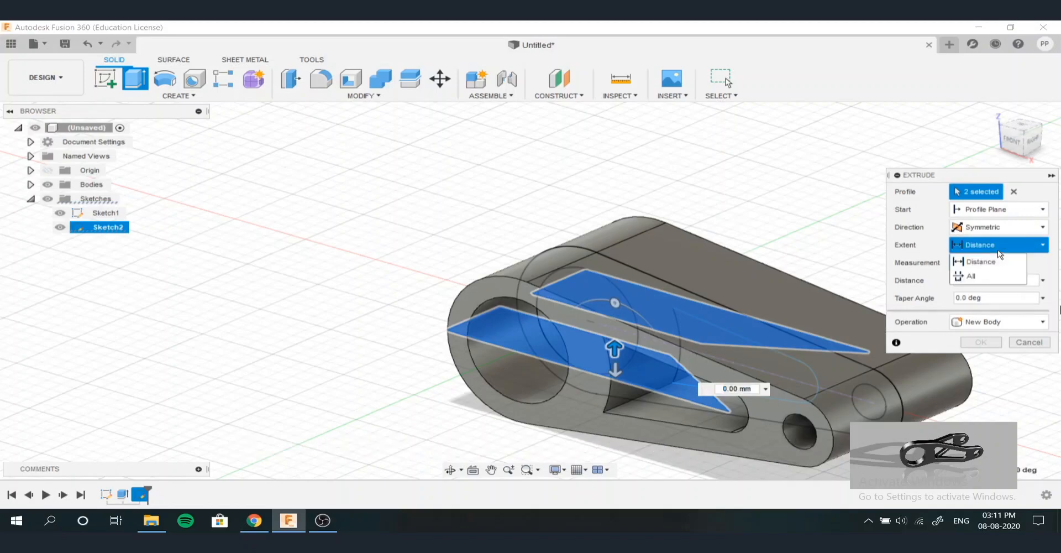
{"action": "left_click", "coordinate": [997, 278]}
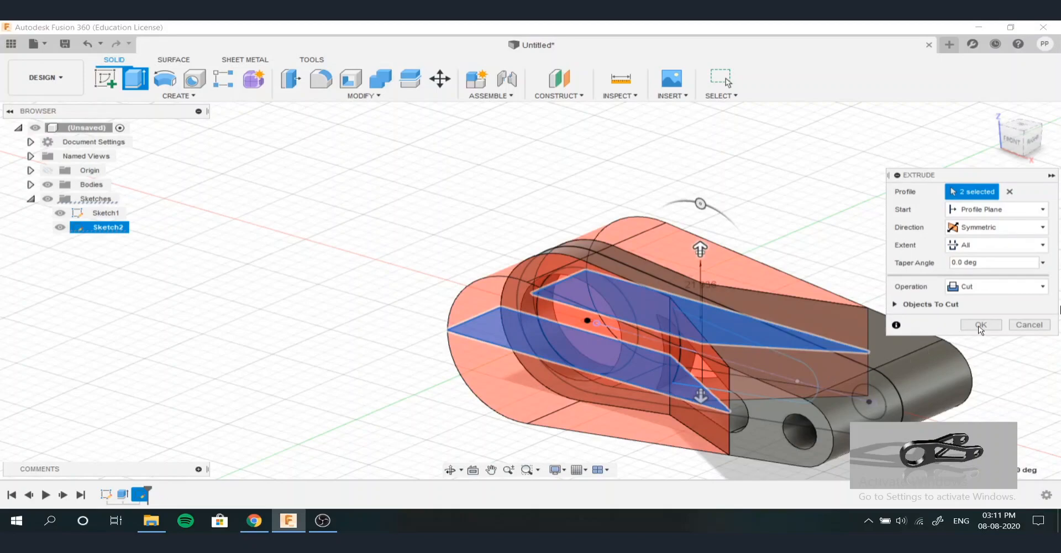
{"action": "left_click", "coordinate": [1019, 328]}
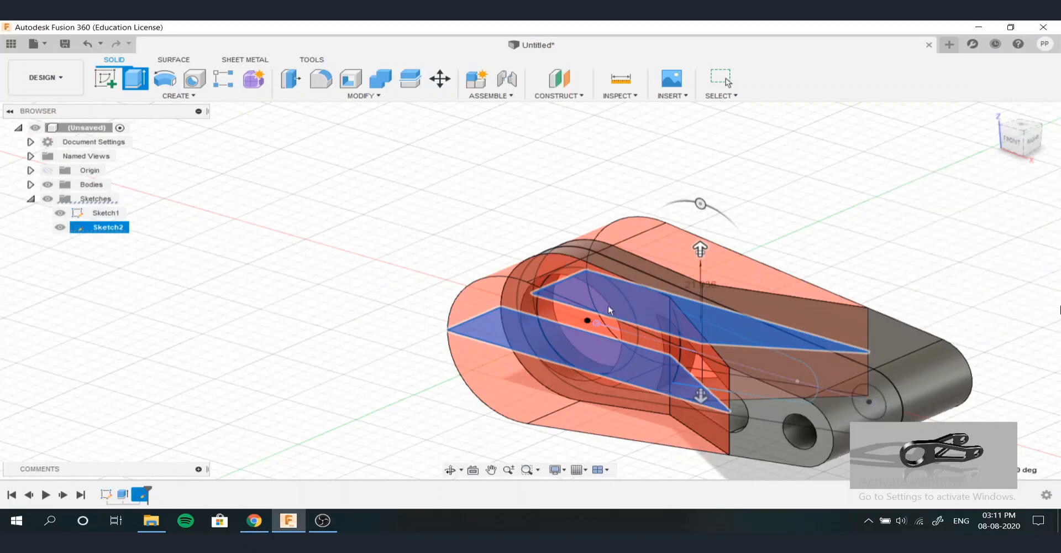
Undo finishing the sketch and the mirroring of the profile lines
{"action": "middle_click_drag", "start_coordinate": [635, 315], "coordinate": [716, 306], "text": "shift"}
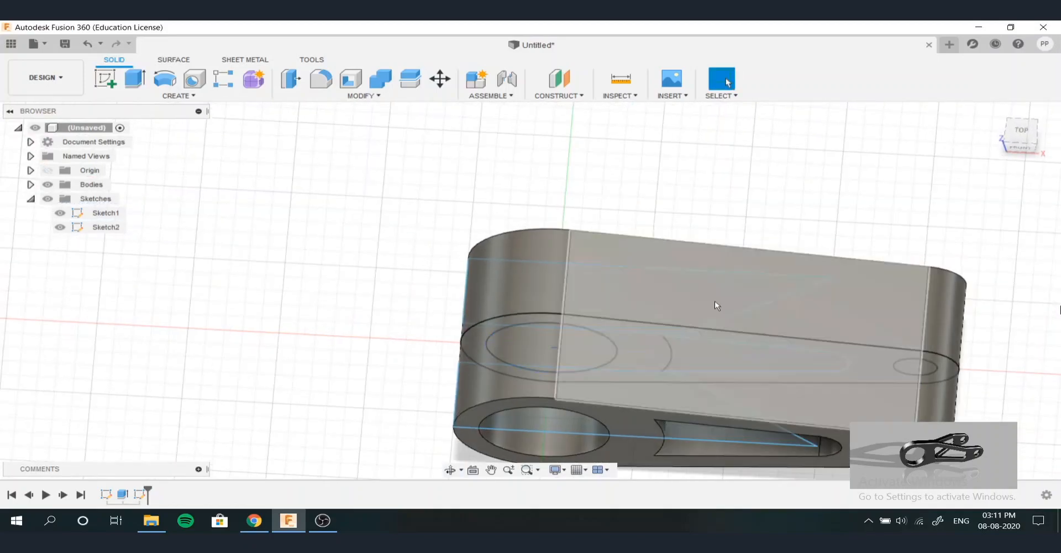
{"action": "left_click", "coordinate": [88, 44]}
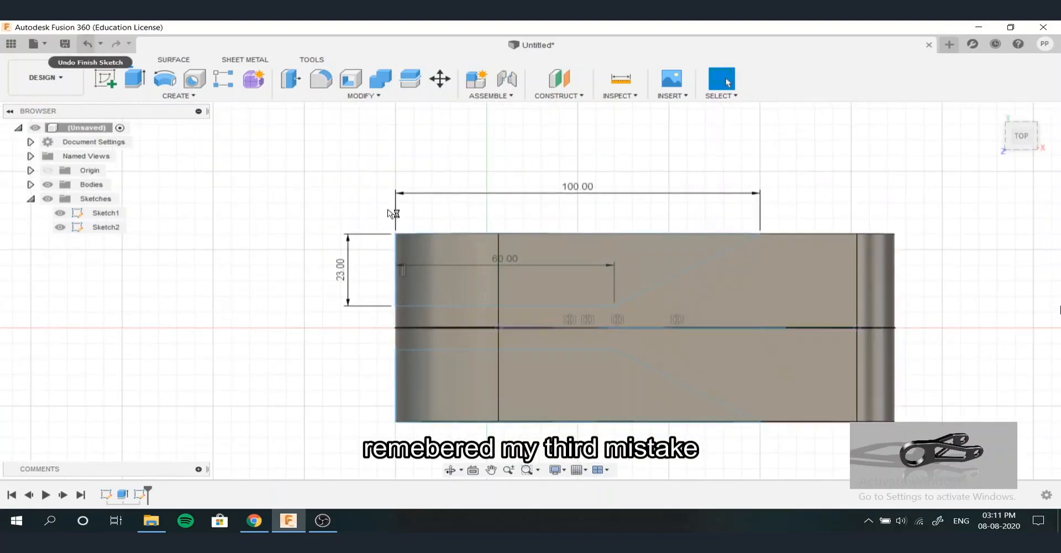
{"action": "left_click", "coordinate": [88, 44]}
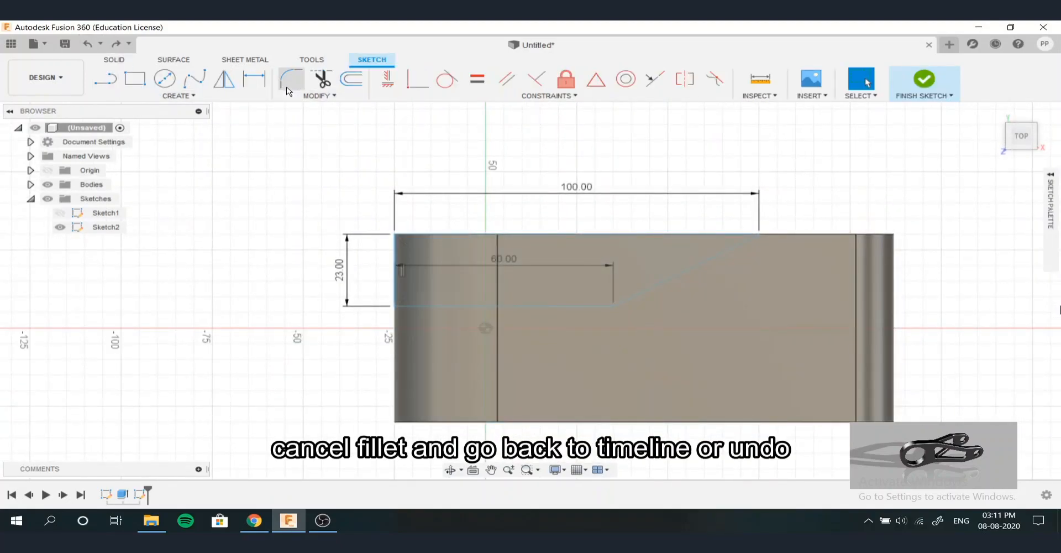
Fillet the corner between the 60 mm line and the slanted line with a 20 mm radius
{"action": "left_click", "coordinate": [614, 308]}
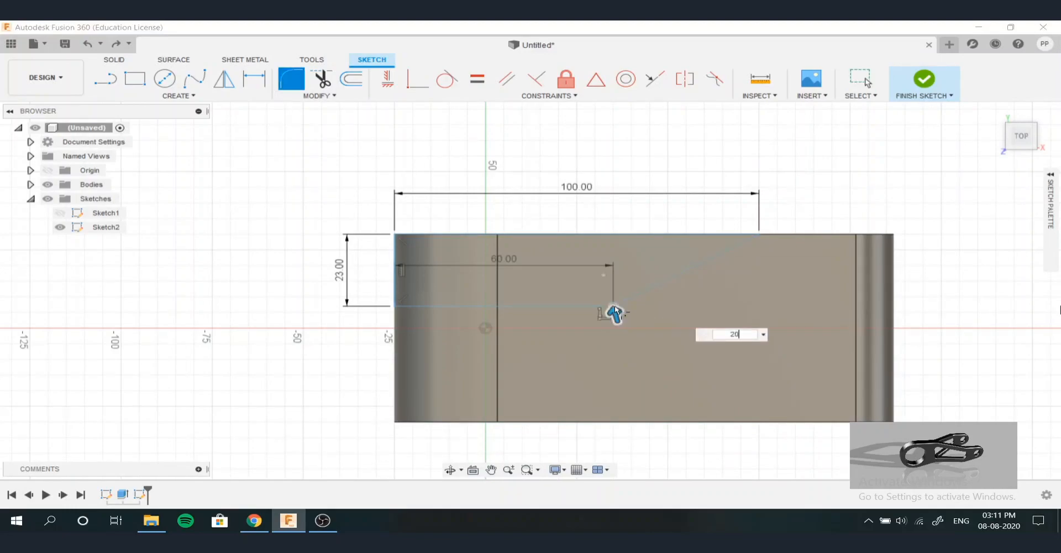
{"action": "key", "text": "Return"}
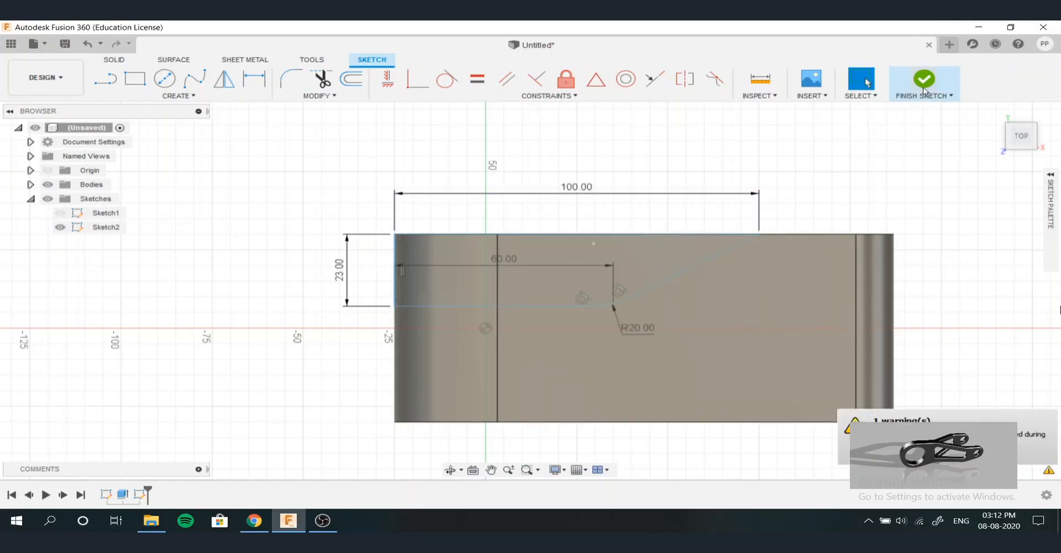
Show Sketch1, mirror the four profile lines and the fillet arc about its line along the body's middle, and finish the sketch
{"action": "left_click", "coordinate": [224, 79]}
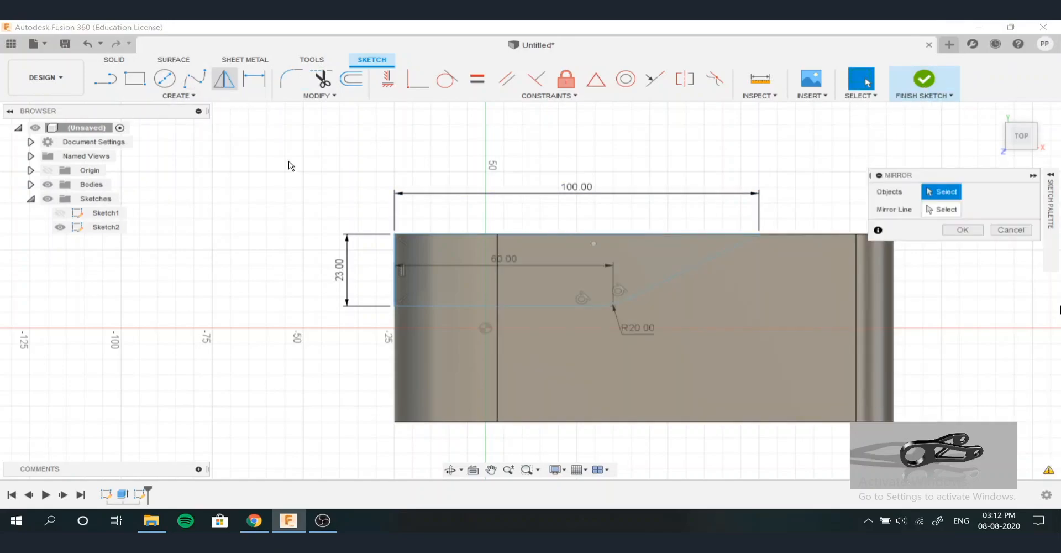
{"action": "left_click", "coordinate": [396, 272]}
{"action": "left_click", "coordinate": [586, 306]}
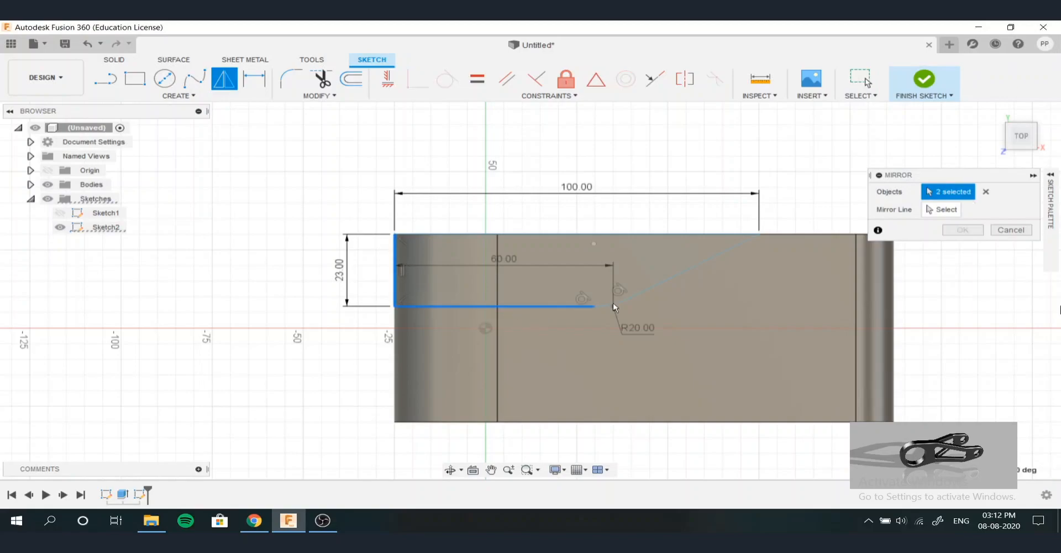
{"action": "left_click", "coordinate": [680, 280]}
{"action": "left_click", "coordinate": [619, 302]}
{"action": "left_click", "coordinate": [622, 235]}
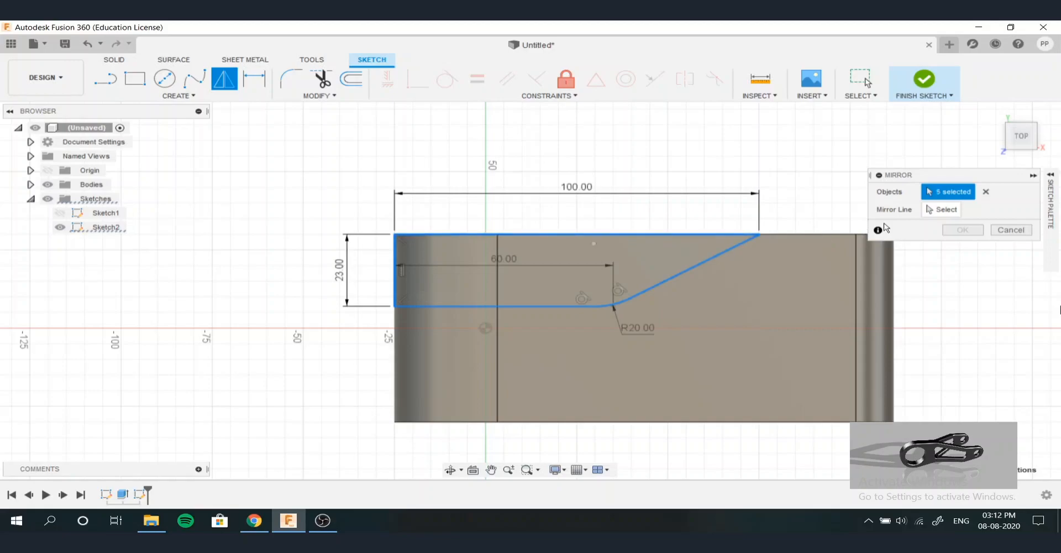
{"action": "left_click", "coordinate": [942, 209]}
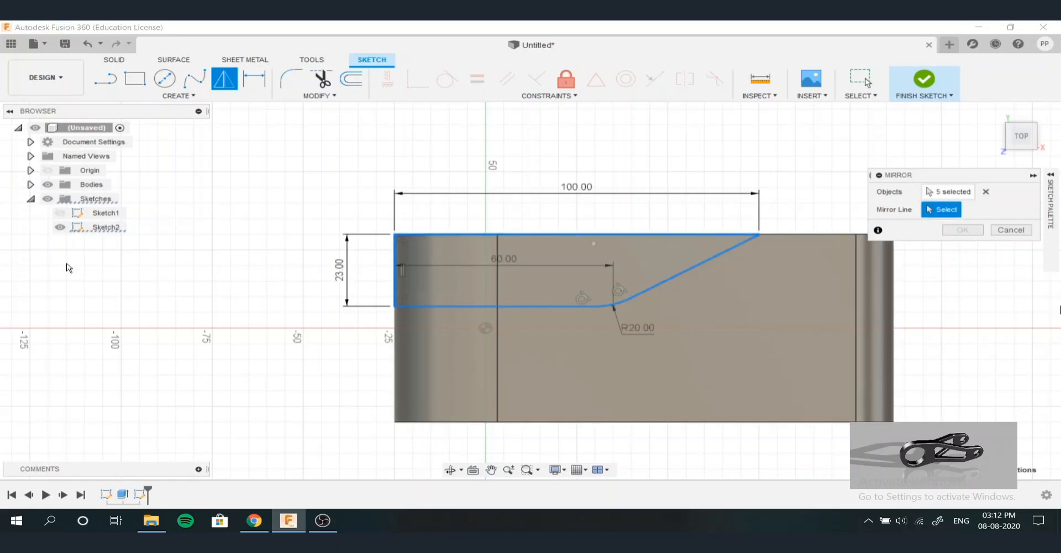
{"action": "left_click", "coordinate": [60, 214]}
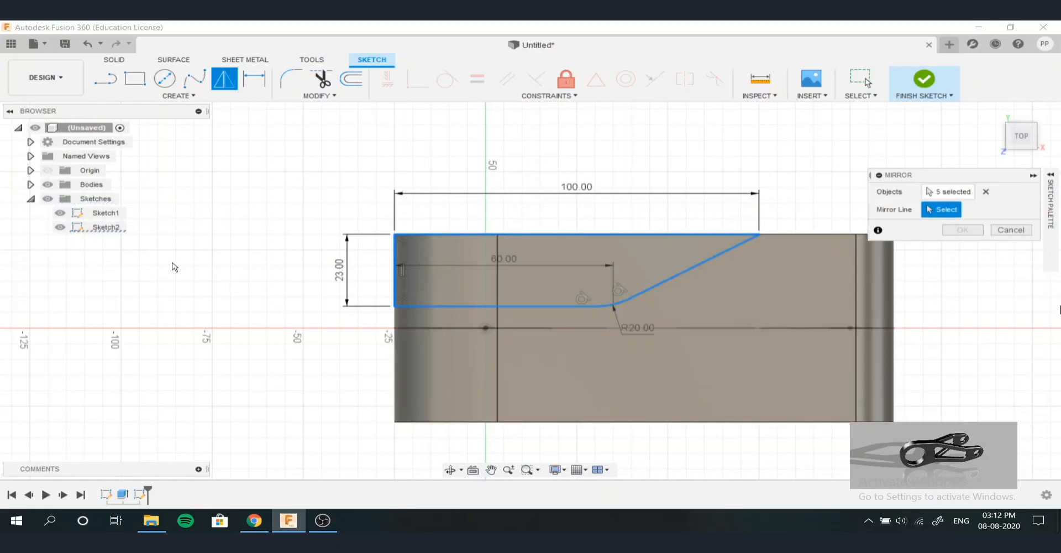
{"action": "left_click", "coordinate": [542, 328]}
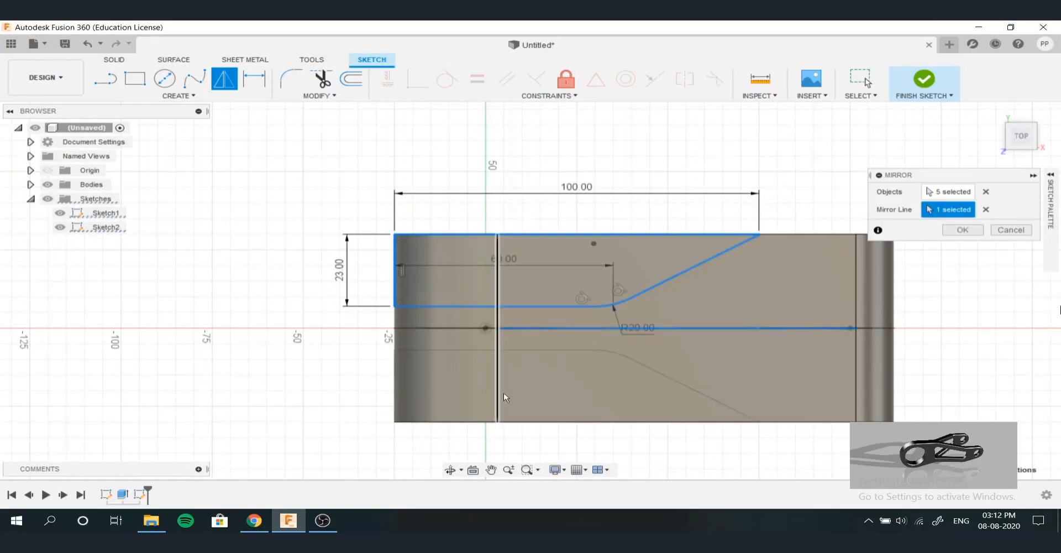
{"action": "left_click", "coordinate": [962, 229]}
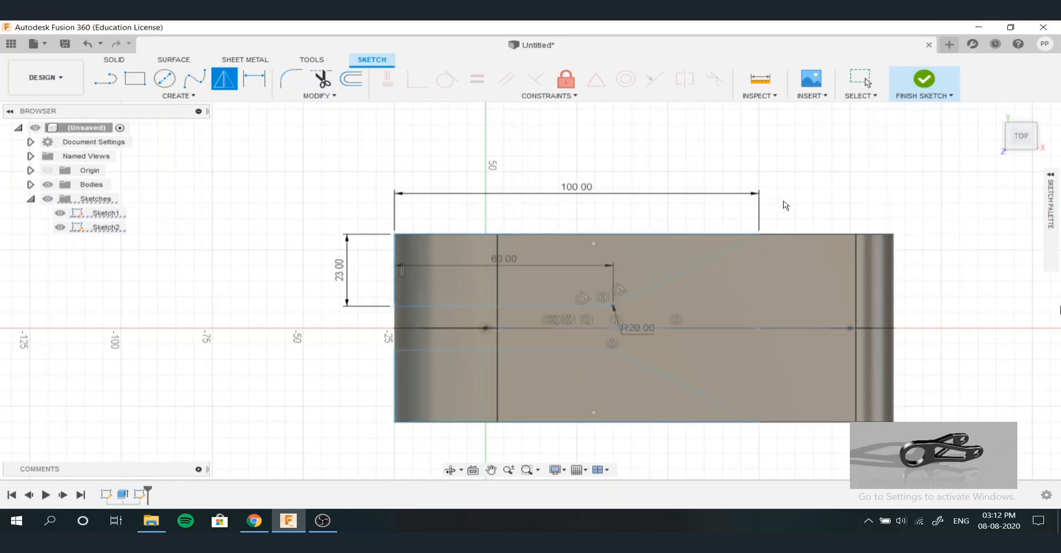
{"action": "left_click", "coordinate": [924, 79]}
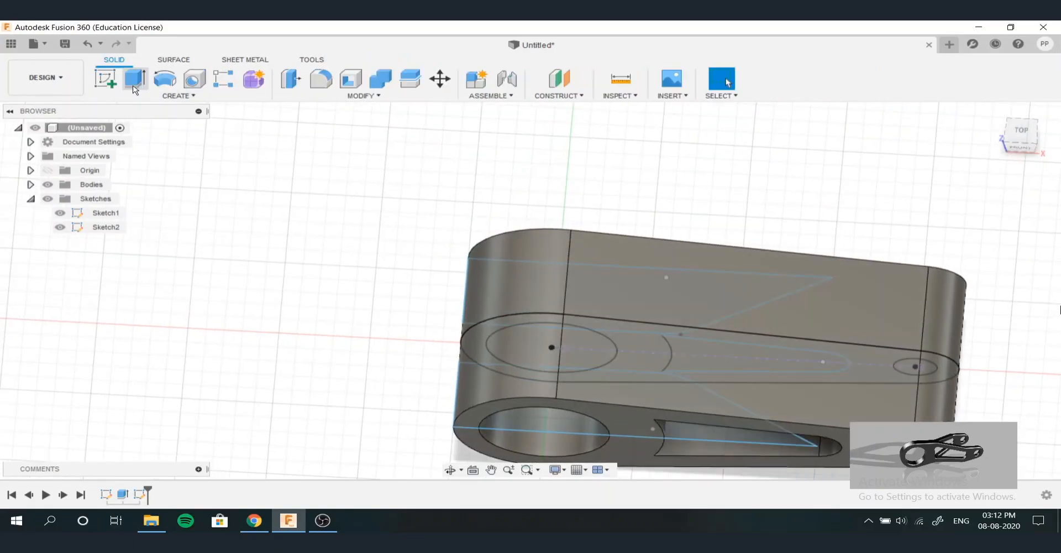
Extrude both mirrored side profiles as a symmetric cut with extent All through the arm body
{"action": "left_click", "coordinate": [133, 86]}
{"action": "left_click", "coordinate": [519, 272]}
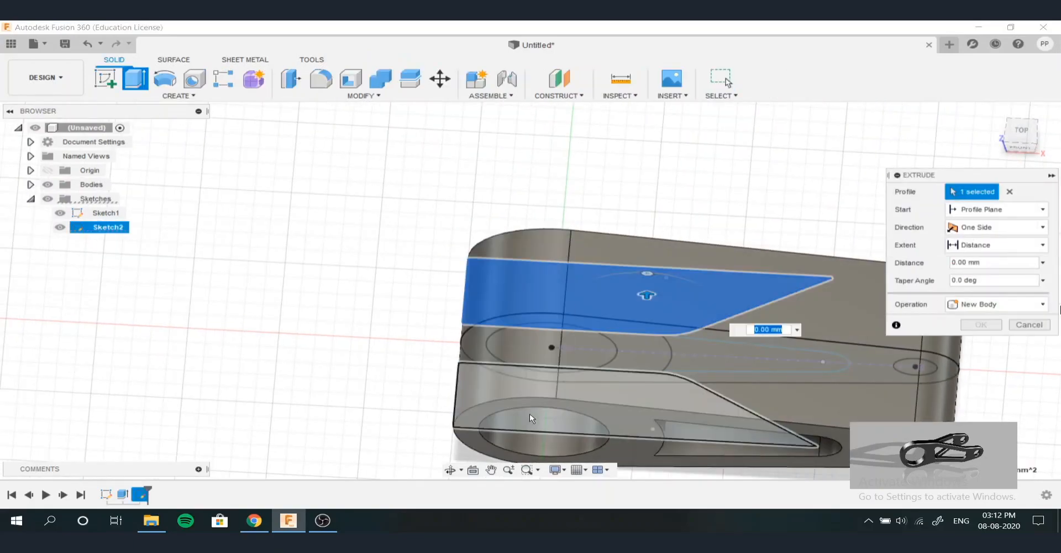
{"action": "left_click", "coordinate": [529, 413]}
{"action": "left_click", "coordinate": [995, 228]}
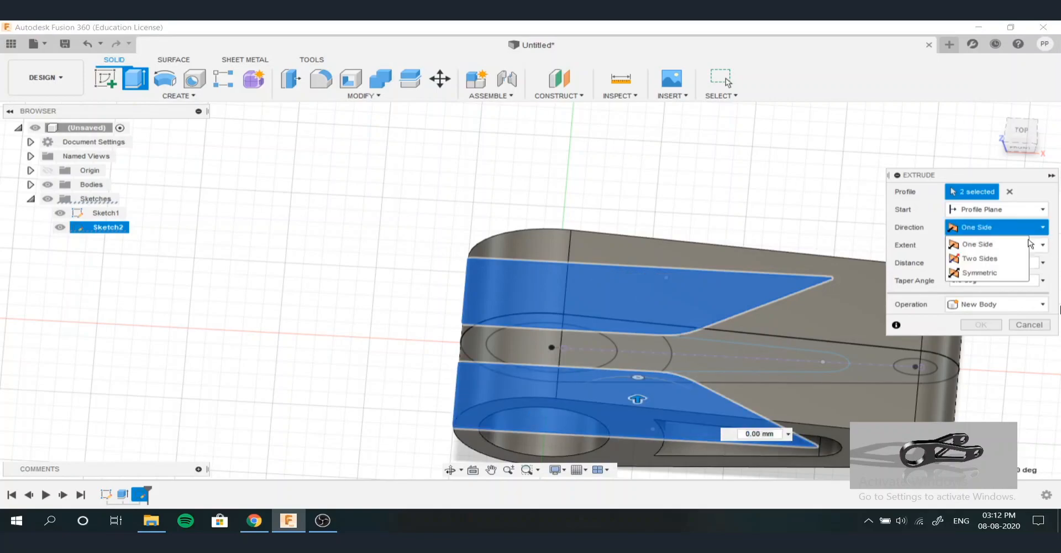
{"action": "left_click", "coordinate": [989, 272]}
{"action": "left_click", "coordinate": [989, 245]}
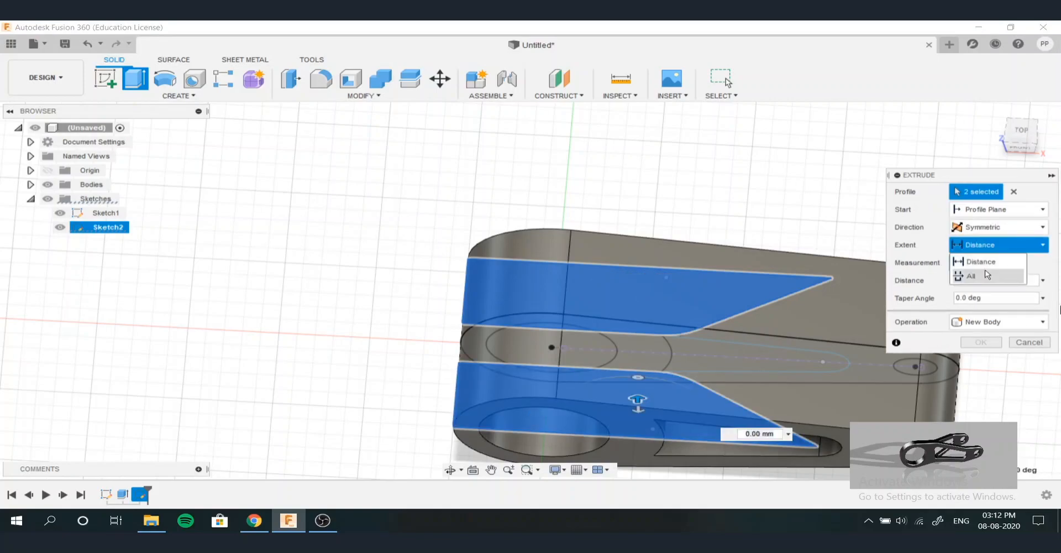
{"action": "left_click", "coordinate": [987, 280]}
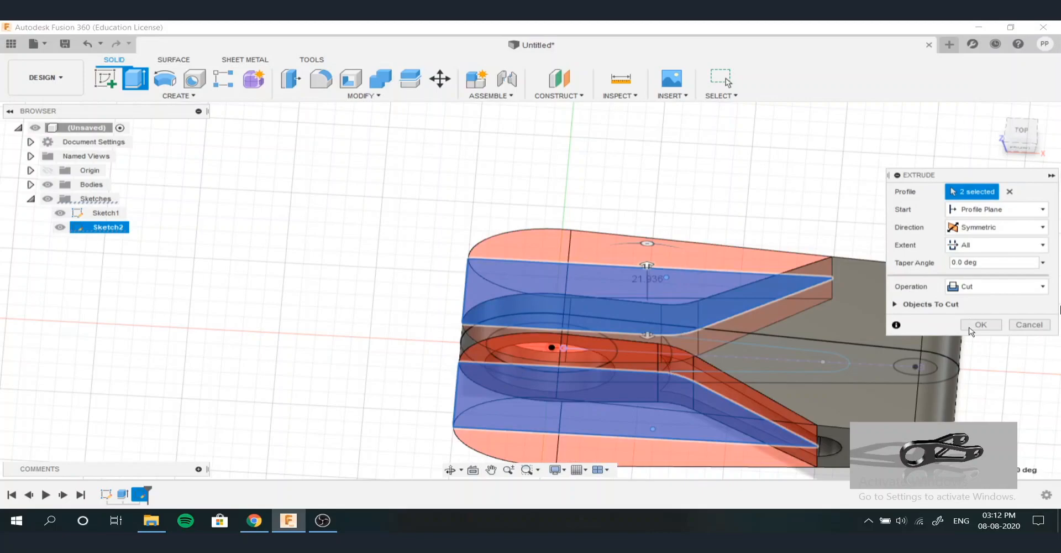
{"action": "left_click", "coordinate": [971, 328]}
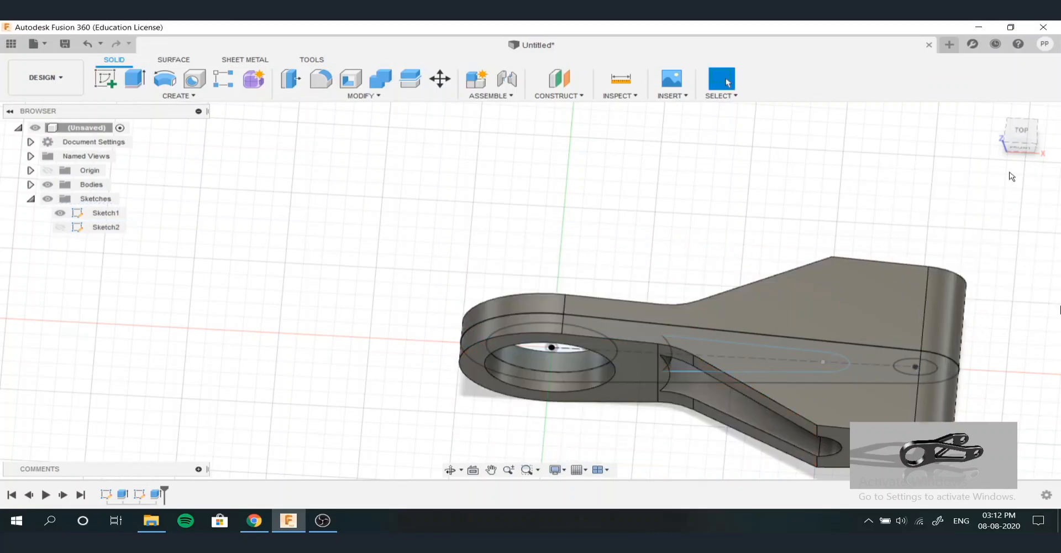
Hide Sketch1 in top view and start a new sketch on the horizontal origin plane
{"action": "left_click", "coordinate": [1022, 133]}
{"action": "left_click", "coordinate": [59, 214]}
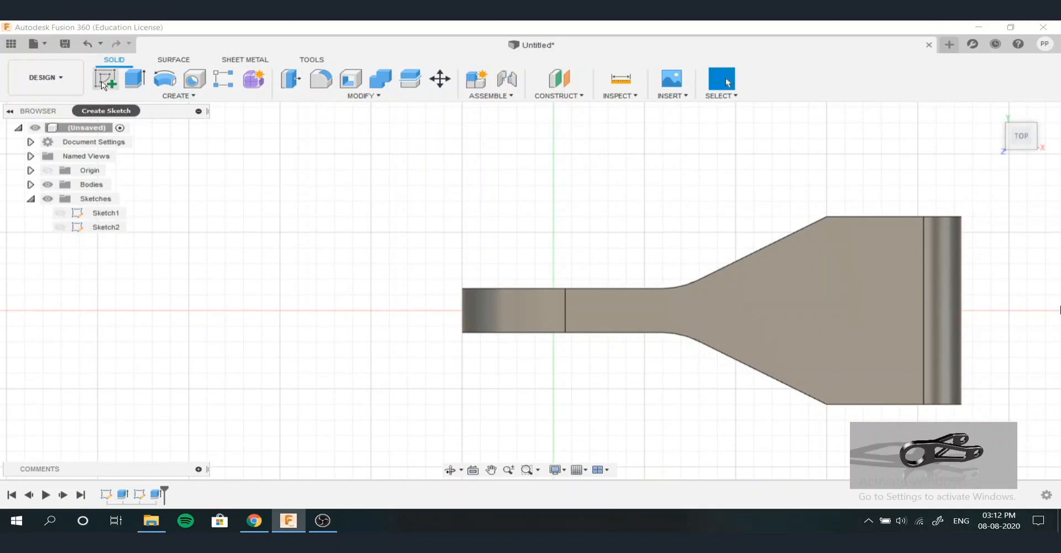
{"action": "left_click", "coordinate": [103, 83]}
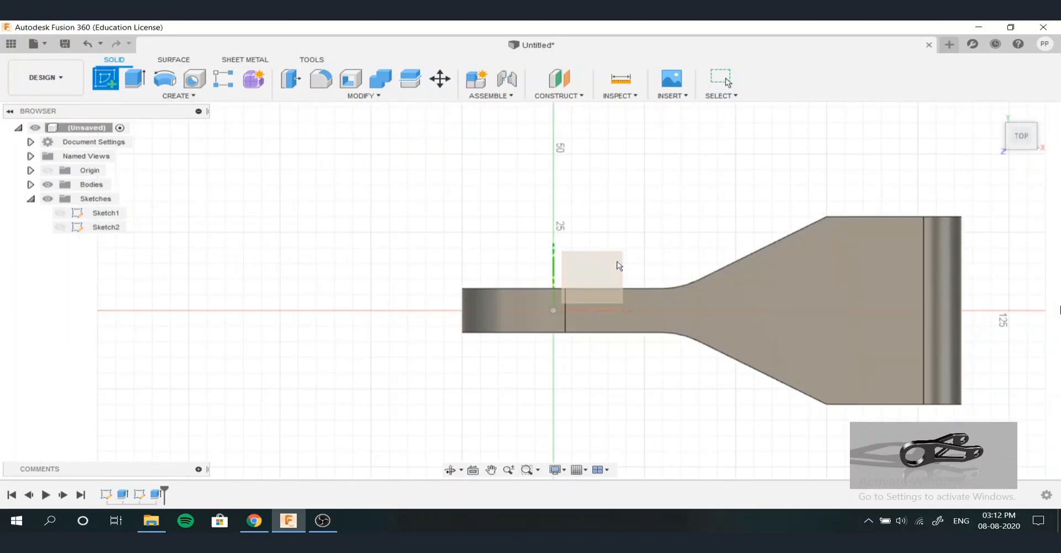
{"action": "left_click", "coordinate": [618, 266]}
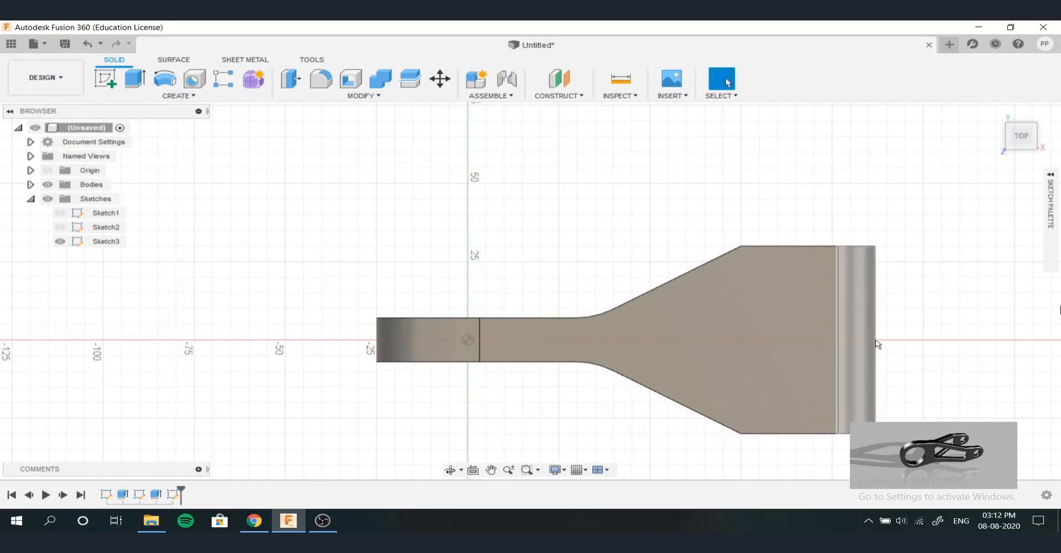
Measure the width of the arm's wide end between its two outer side edges
{"action": "left_click", "coordinate": [105, 79]}
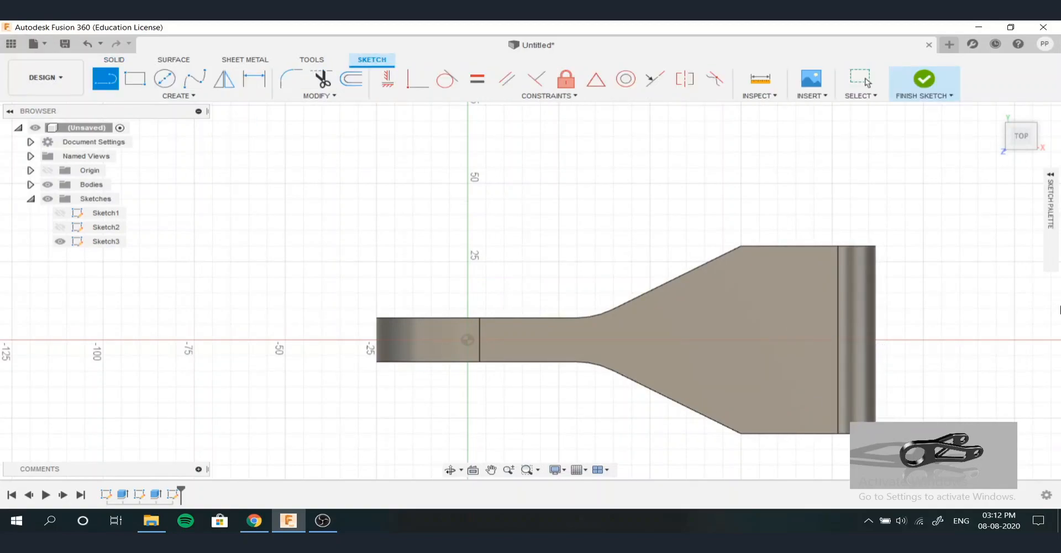
{"action": "left_click", "coordinate": [761, 78]}
{"action": "left_click_drag", "start_coordinate": [961, 176], "coordinate": [974, 148]}
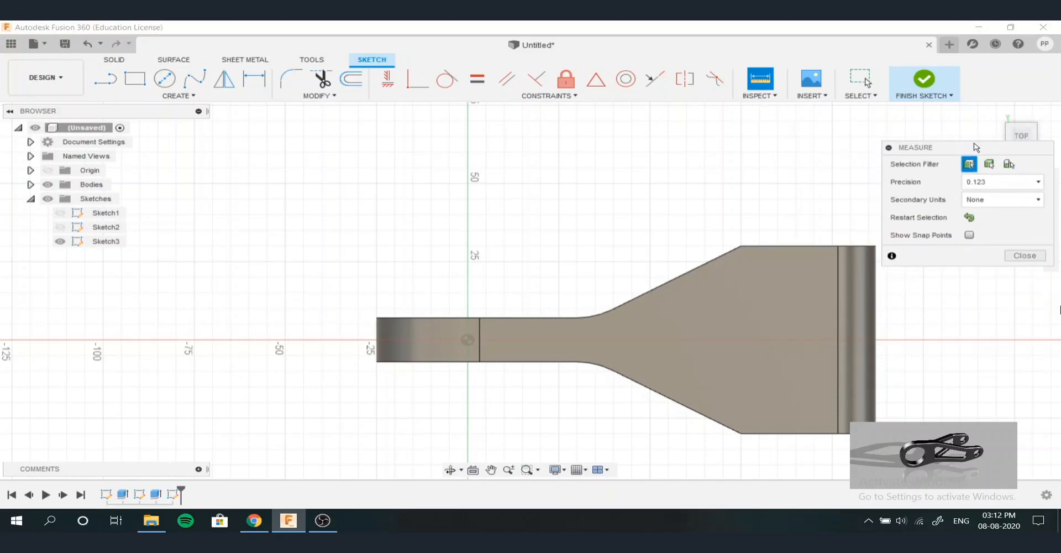
{"action": "left_click", "coordinate": [875, 247]}
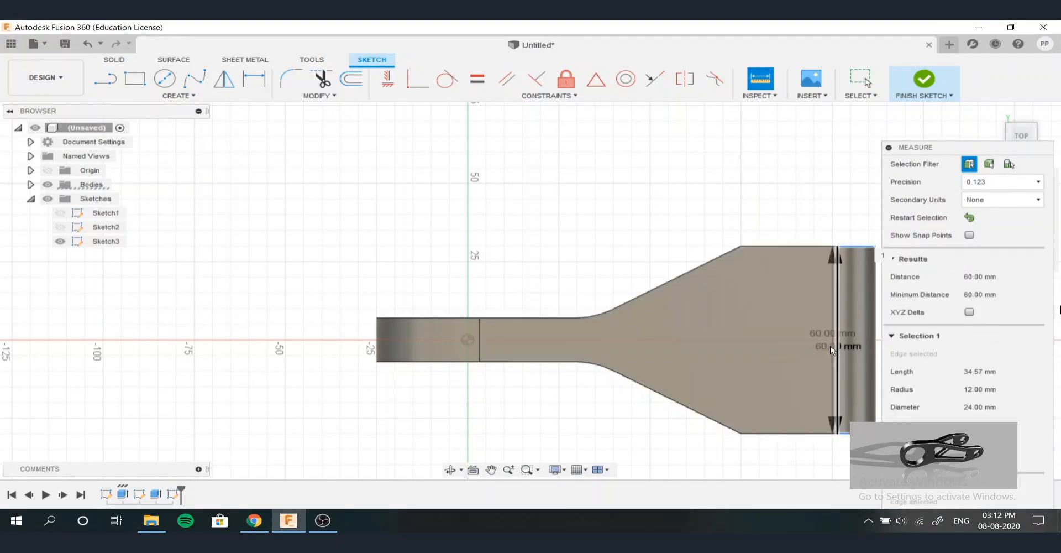
{"action": "left_click", "coordinate": [890, 148]}
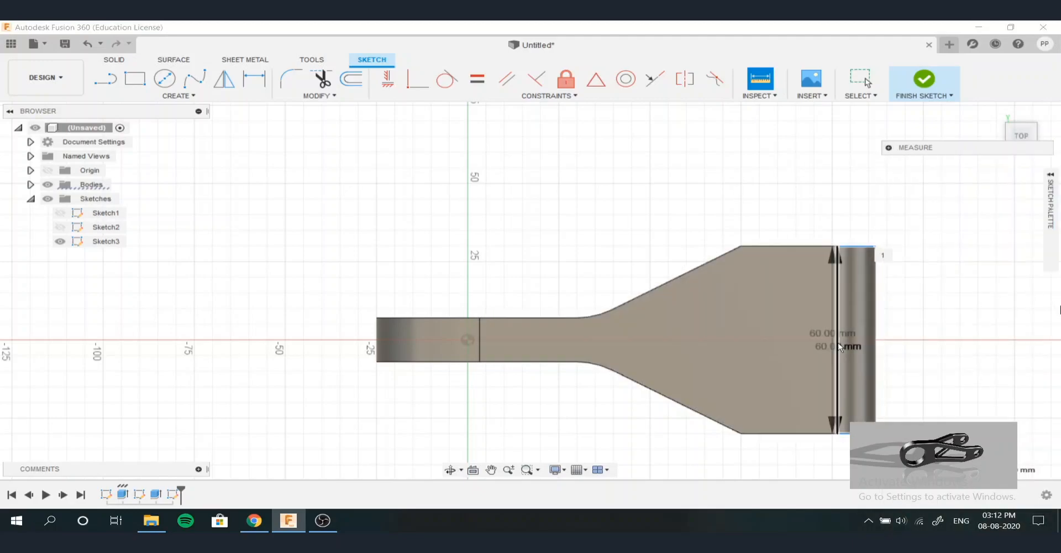
{"action": "scroll", "coordinate": [840, 345], "scroll_direction": "up", "scroll_amount": 3}
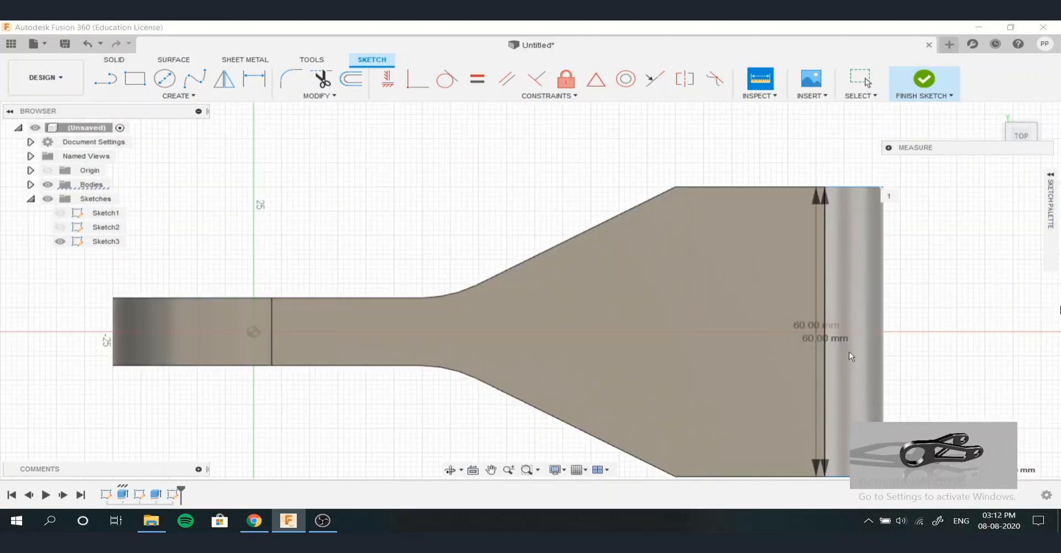
{"action": "scroll", "coordinate": [806, 341], "scroll_direction": "down", "scroll_amount": 3}
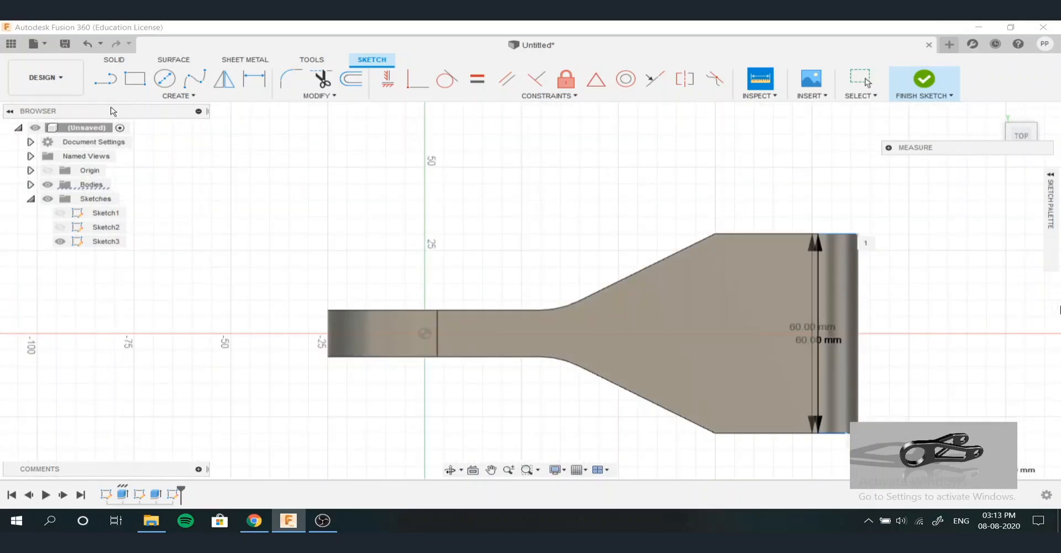
Draw a 22 mm line upward from the wide end's midpoint, then a horizontal line about 37 mm long inward, ending level with the slanted edge's corner
{"action": "left_click", "coordinate": [107, 84]}
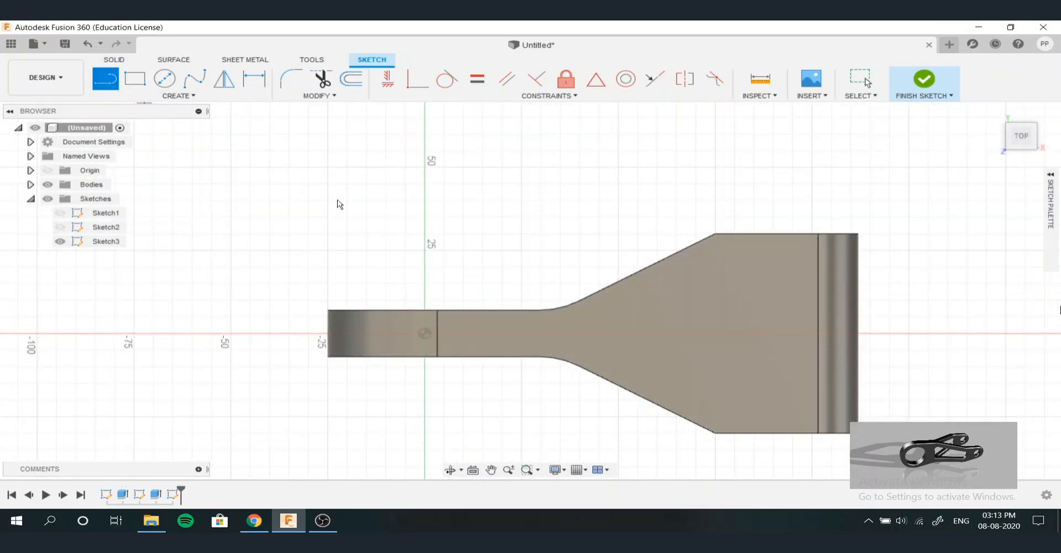
{"action": "left_click", "coordinate": [858, 334]}
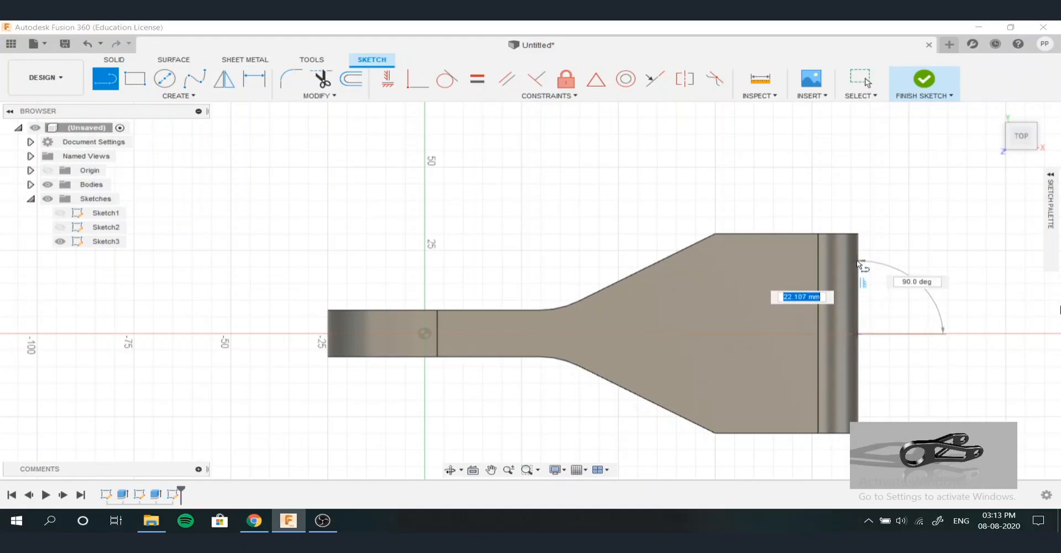
{"action": "key", "text": "Tab"}
{"action": "key", "text": "Return"}
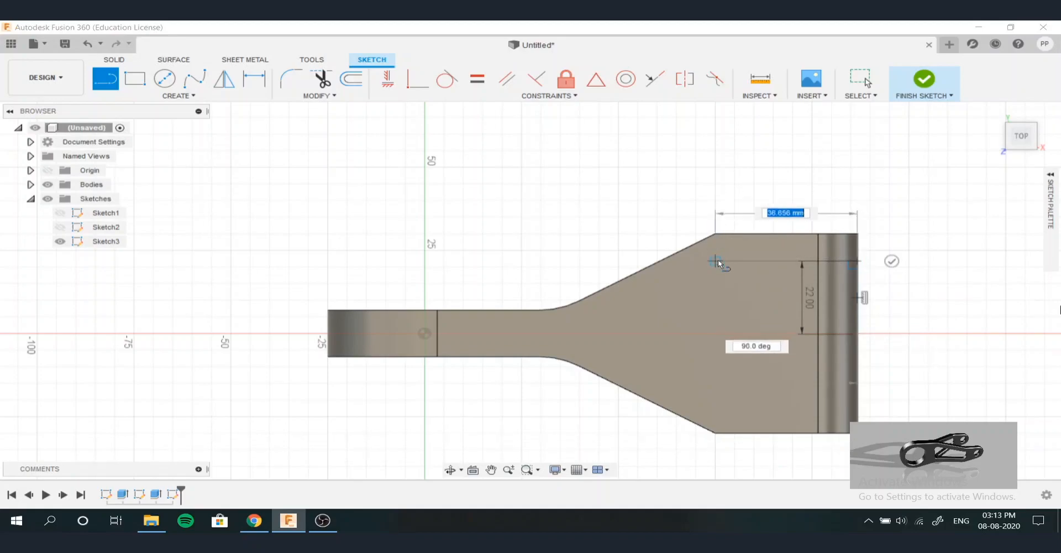
{"action": "scroll", "coordinate": [719, 256], "scroll_direction": "up", "scroll_amount": 5}
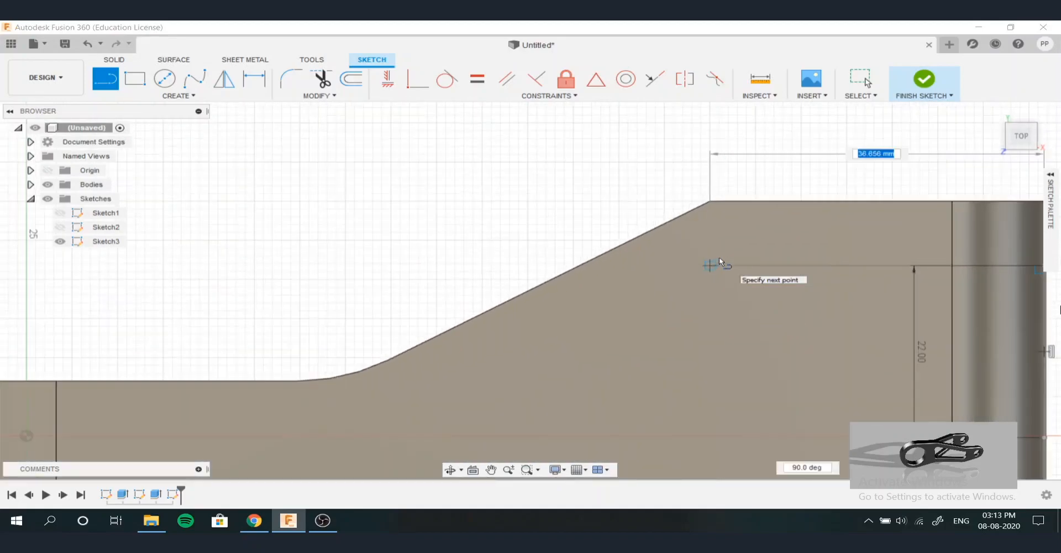
{"action": "scroll", "coordinate": [718, 256], "scroll_direction": "down", "scroll_amount": 2}
{"action": "scroll", "coordinate": [719, 256], "scroll_direction": "down", "scroll_amount": 2}
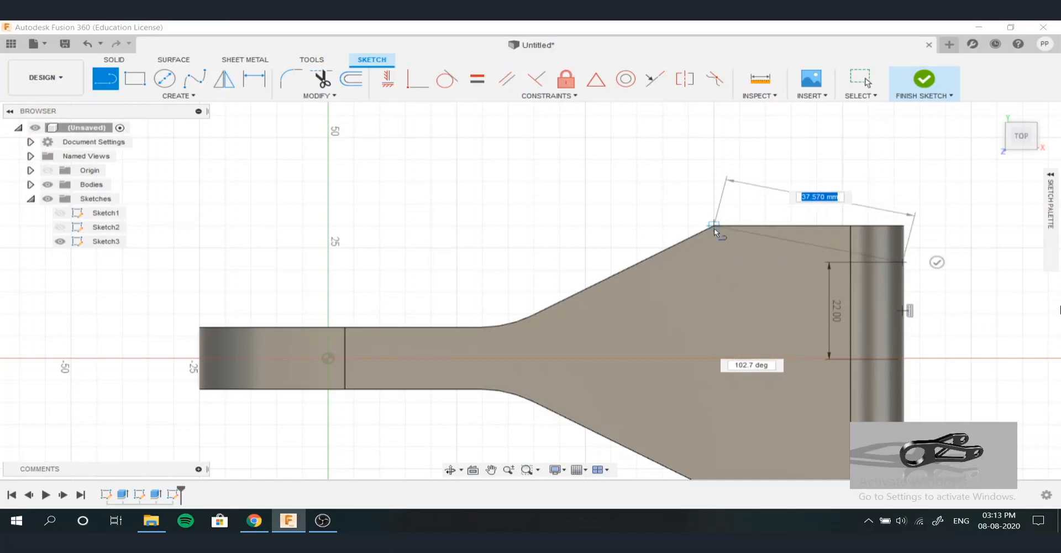
{"action": "left_click", "coordinate": [714, 262]}
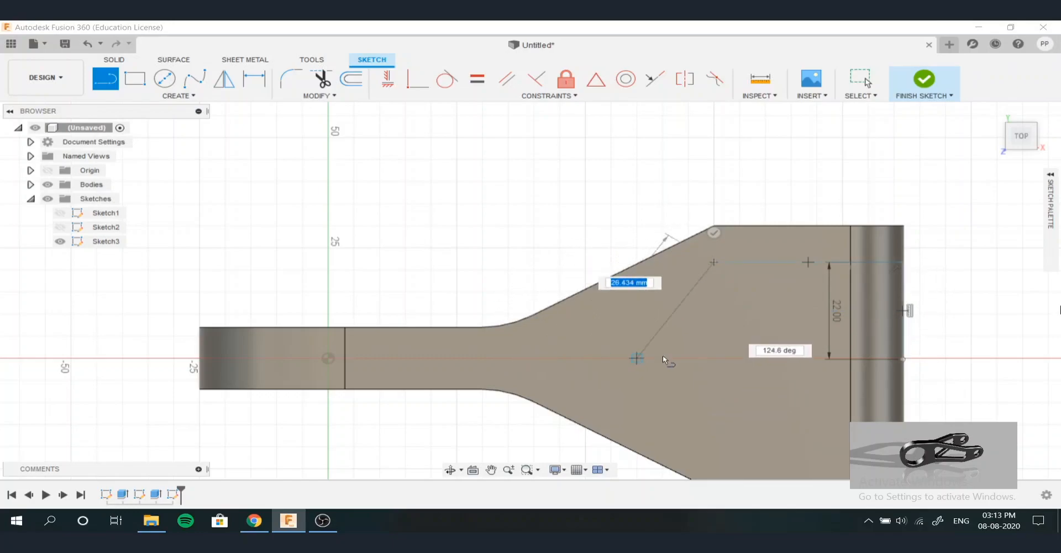
{"action": "key", "text": "Escape"}
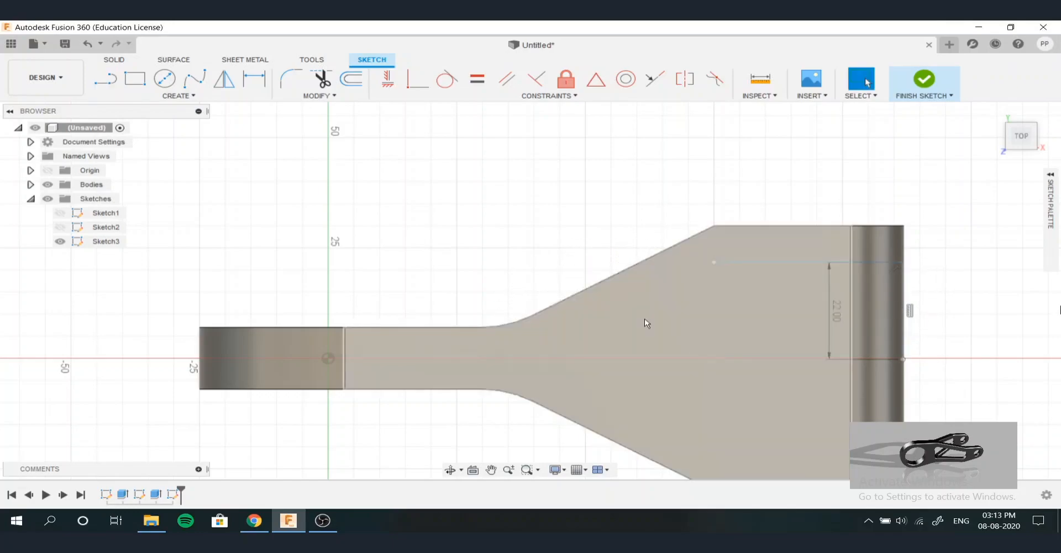
Draw a 22 mm line downward from the wide end's midpoint, then a horizontal line about 37 mm long inward, ending level with the lower corner
{"action": "scroll", "coordinate": [519, 315], "scroll_direction": "down", "scroll_amount": 3}
{"action": "scroll", "coordinate": [829, 450], "scroll_direction": "up", "scroll_amount": 3}
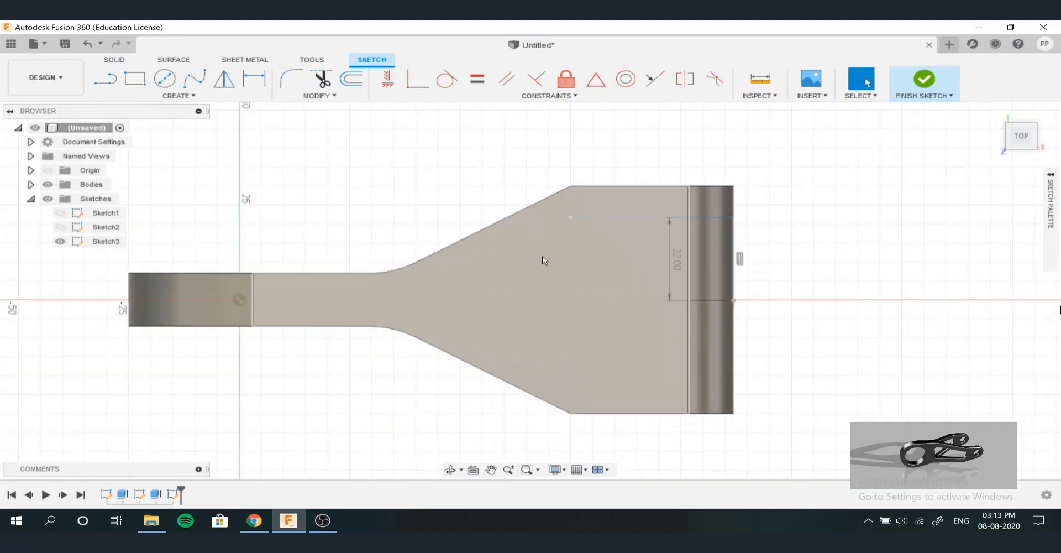
{"action": "left_click", "coordinate": [106, 84]}
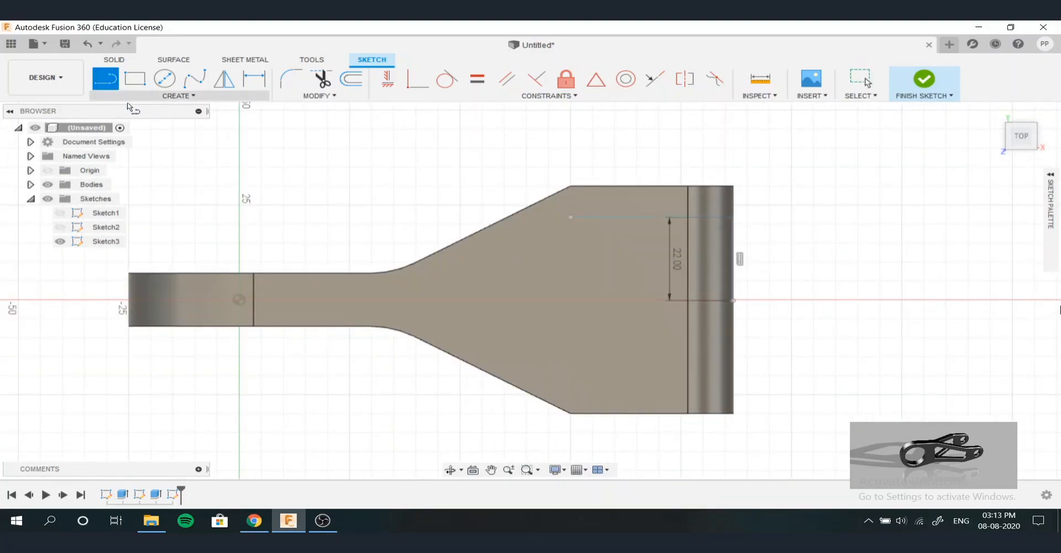
{"action": "left_click", "coordinate": [732, 301]}
{"action": "type", "text": "22"}
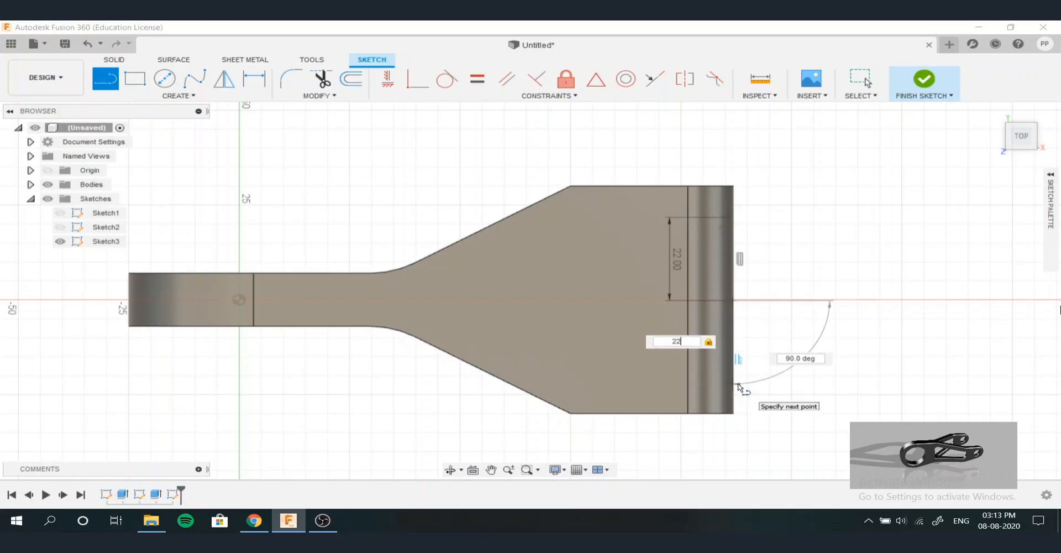
{"action": "key", "text": "Return"}
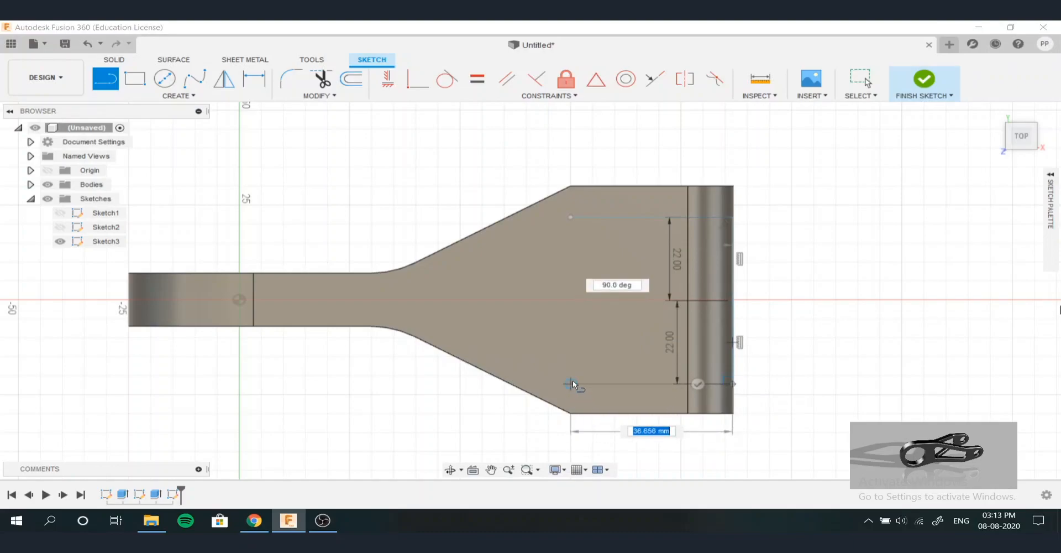
{"action": "left_click", "coordinate": [571, 381]}
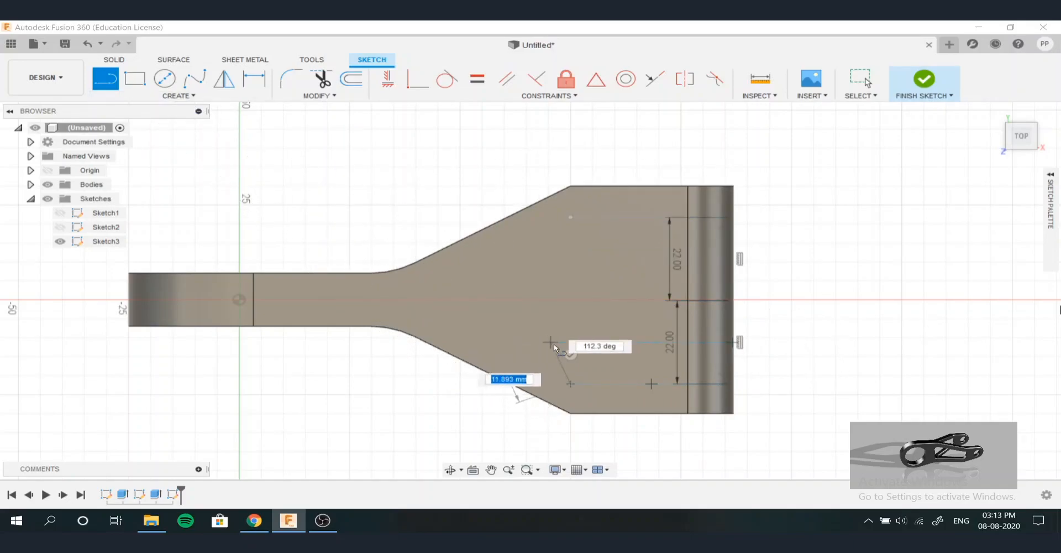
{"action": "key", "text": "Escape"}
Draw a line about 40 mm long along the upper slanted edge, from its outer corner to the start of the fillet
{"action": "left_click", "coordinate": [179, 96]}
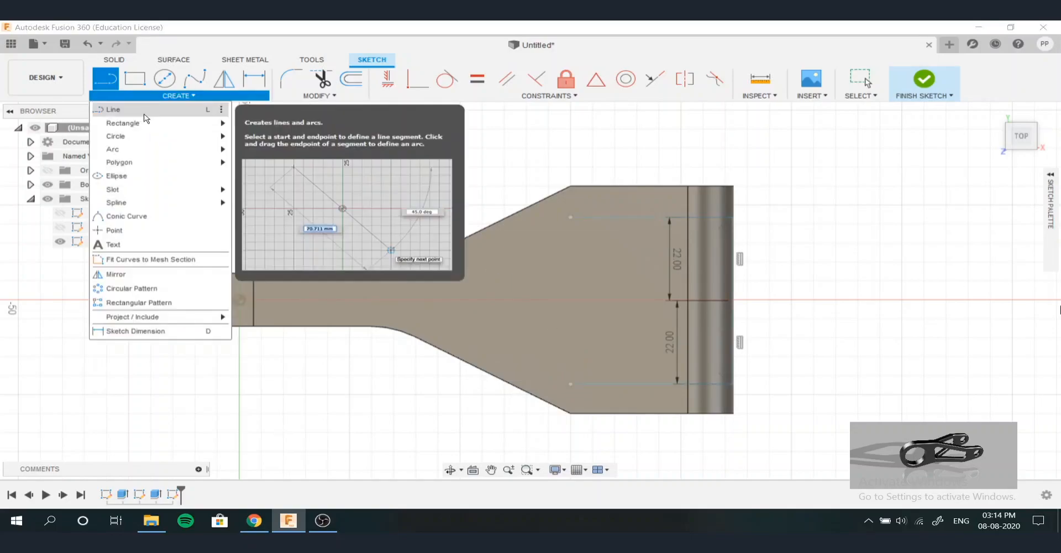
{"action": "left_click", "coordinate": [144, 113]}
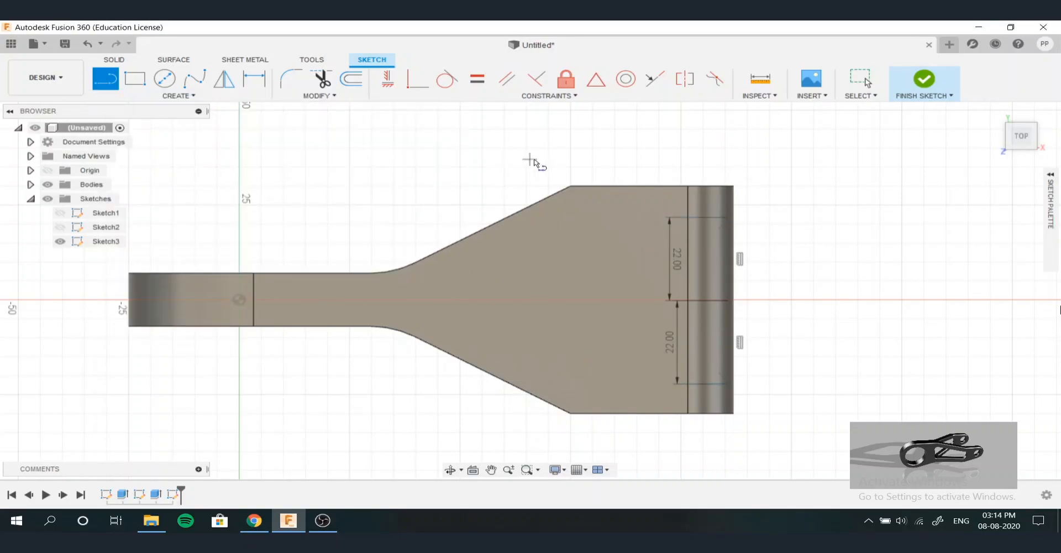
{"action": "left_click", "coordinate": [570, 186]}
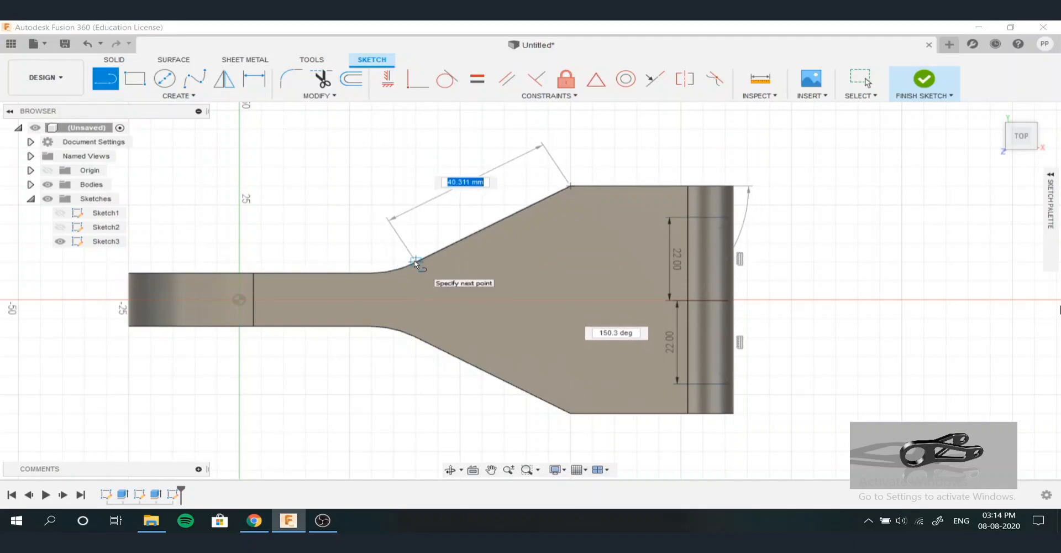
{"action": "left_click", "coordinate": [418, 262]}
{"action": "key", "text": "Escape"}
Offset the line on the upper slanted edge 8 mm toward the inside of the arm
{"action": "left_click", "coordinate": [351, 79]}
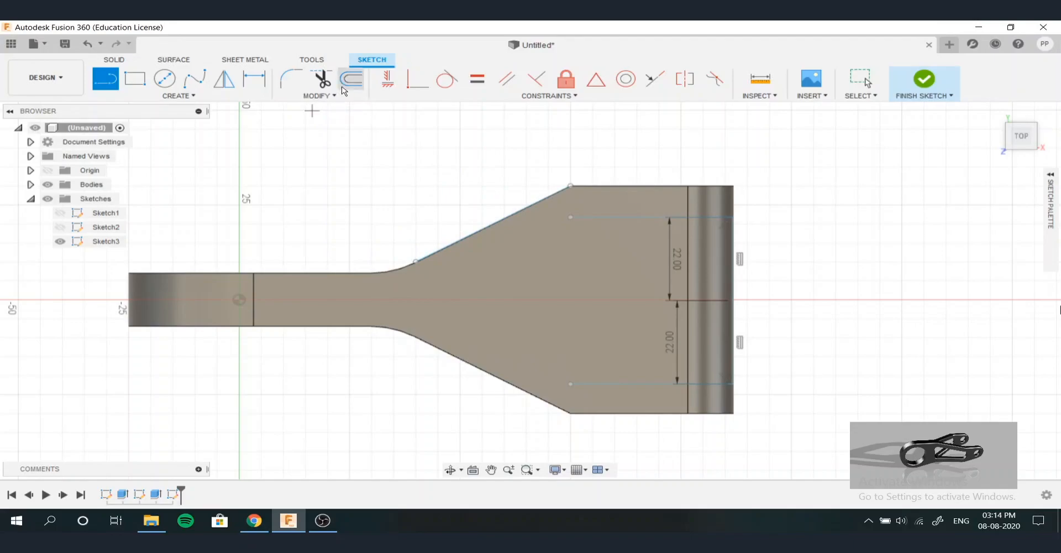
{"action": "left_click", "coordinate": [523, 209]}
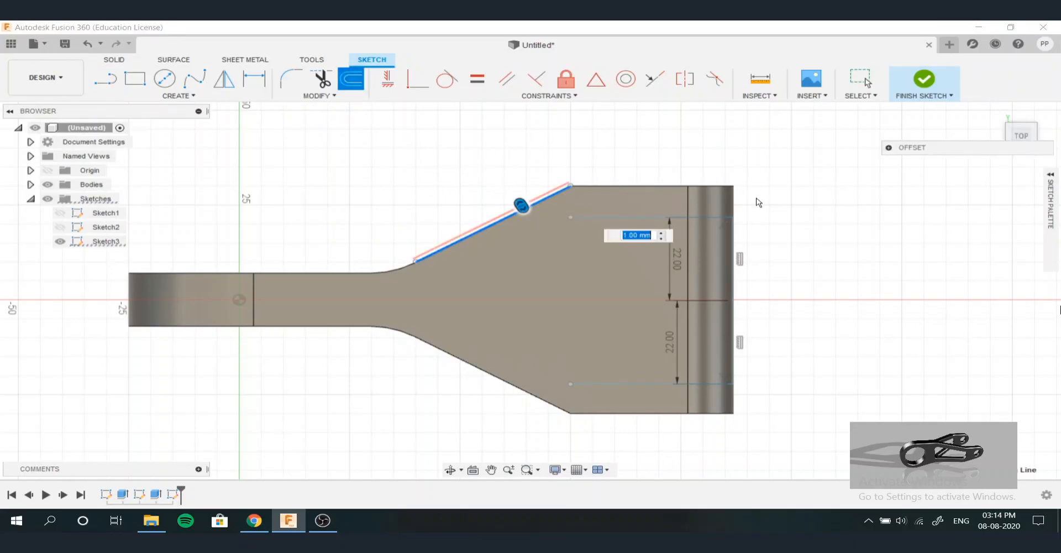
{"action": "left_click", "coordinate": [890, 149]}
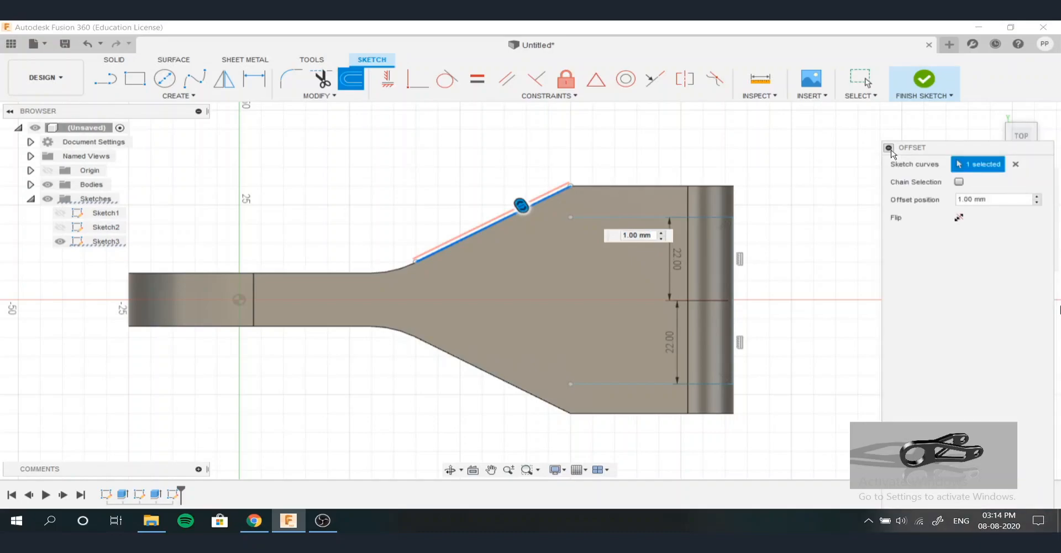
{"action": "left_click", "coordinate": [661, 233]}
{"action": "left_click", "coordinate": [659, 236]}
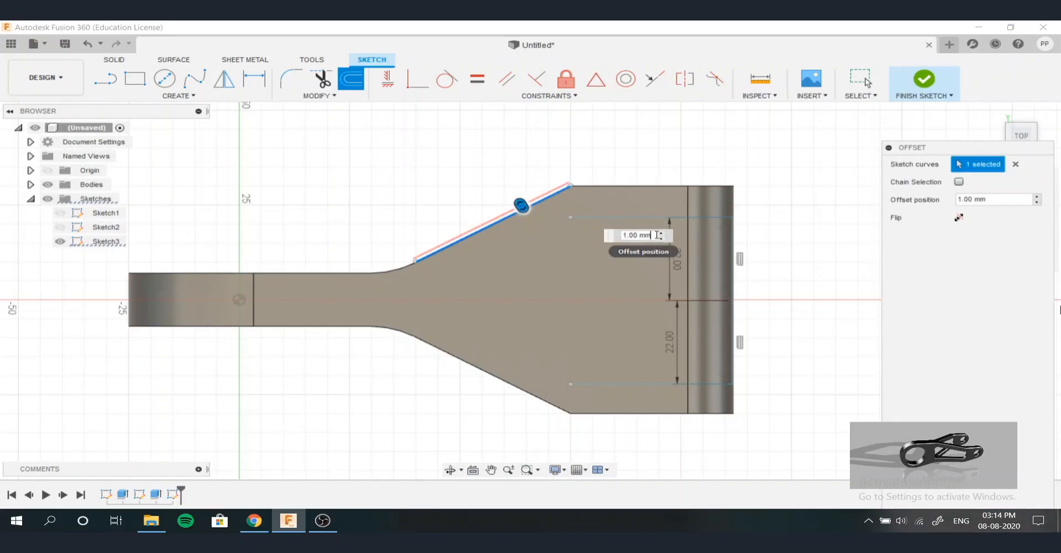
{"action": "left_click", "coordinate": [660, 238]}
{"action": "left_click", "coordinate": [662, 242]}
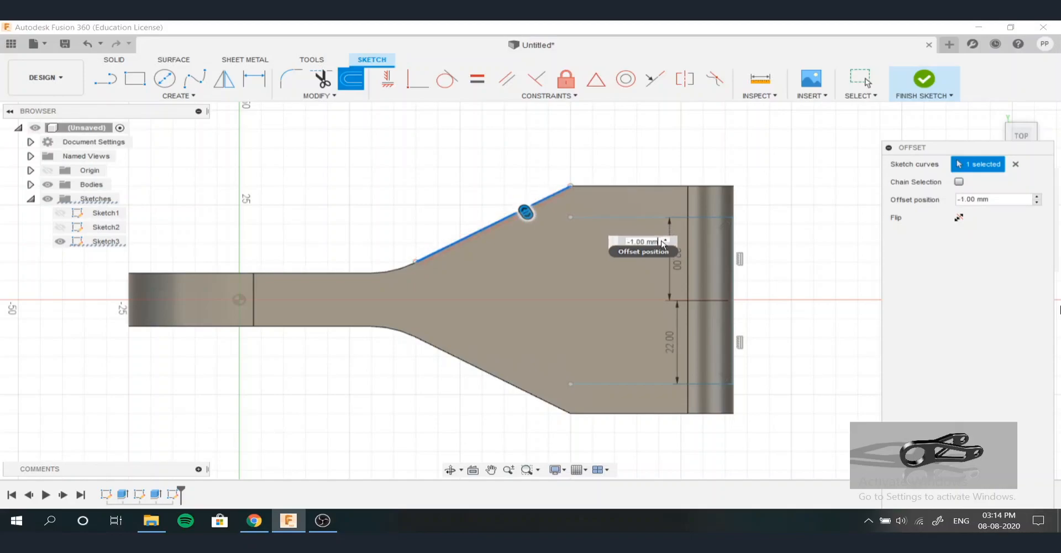
{"action": "left_click", "coordinate": [666, 245]}
{"action": "left_click", "coordinate": [669, 248]}
{"action": "left_click", "coordinate": [671, 252]}
{"action": "left_click", "coordinate": [618, 254]}
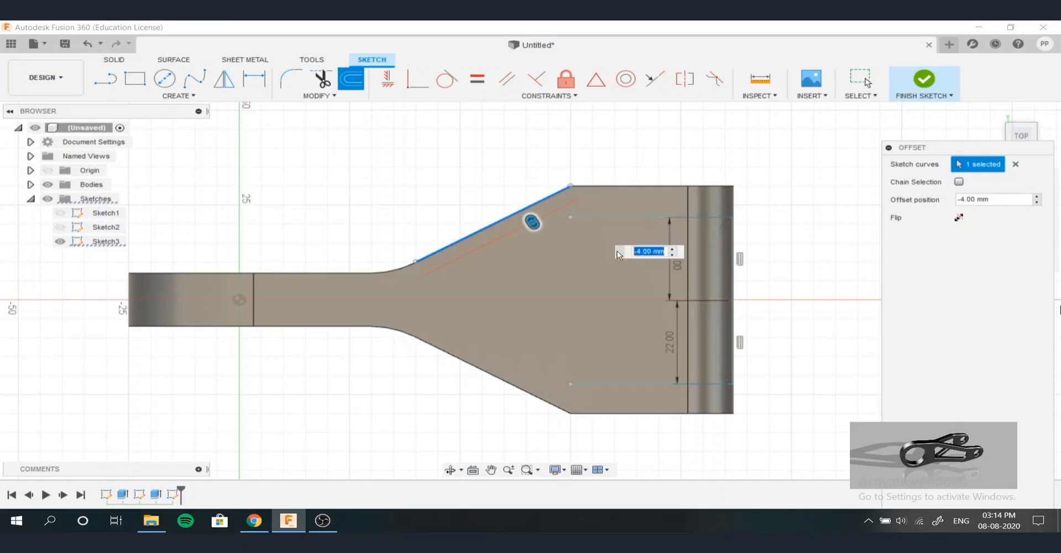
{"action": "key", "text": "Return"}
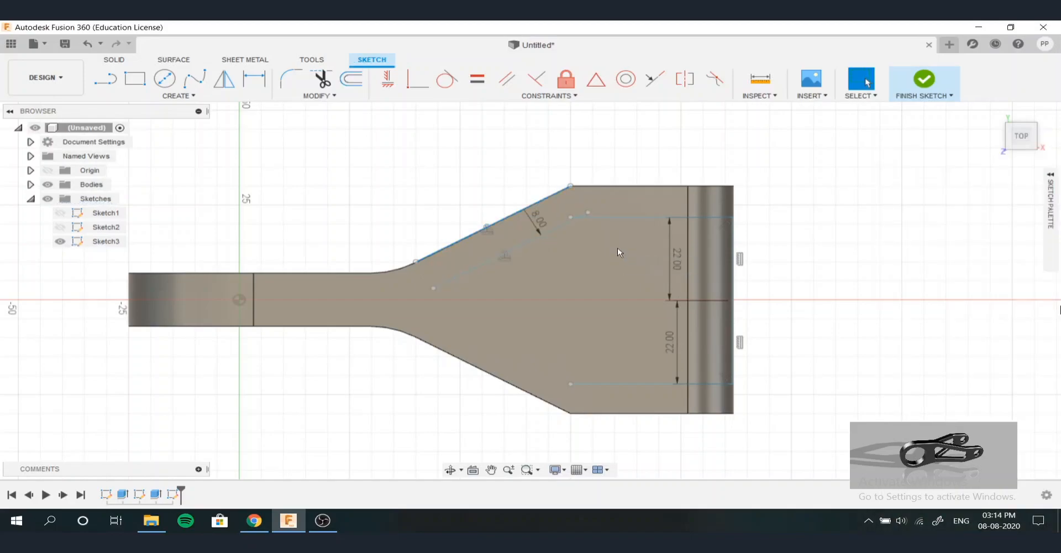
Set the distance between the arm's upper straight outer edge and the upper horizontal sketch line to 8 mm
{"action": "scroll", "coordinate": [582, 217], "scroll_direction": "up", "scroll_amount": 1}
{"action": "scroll", "coordinate": [582, 217], "scroll_direction": "up", "scroll_amount": 2}
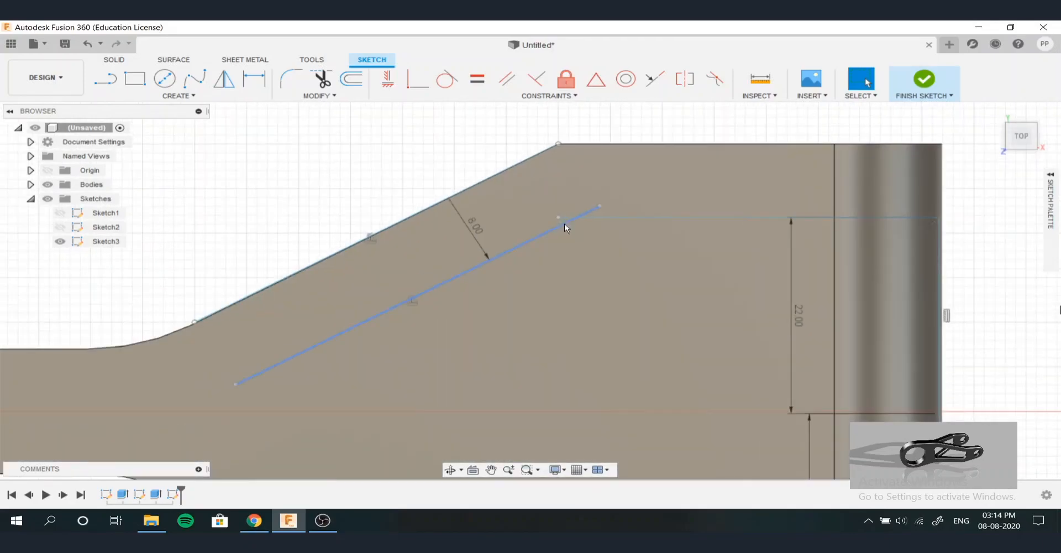
{"action": "scroll", "coordinate": [565, 221], "scroll_direction": "up", "scroll_amount": 2}
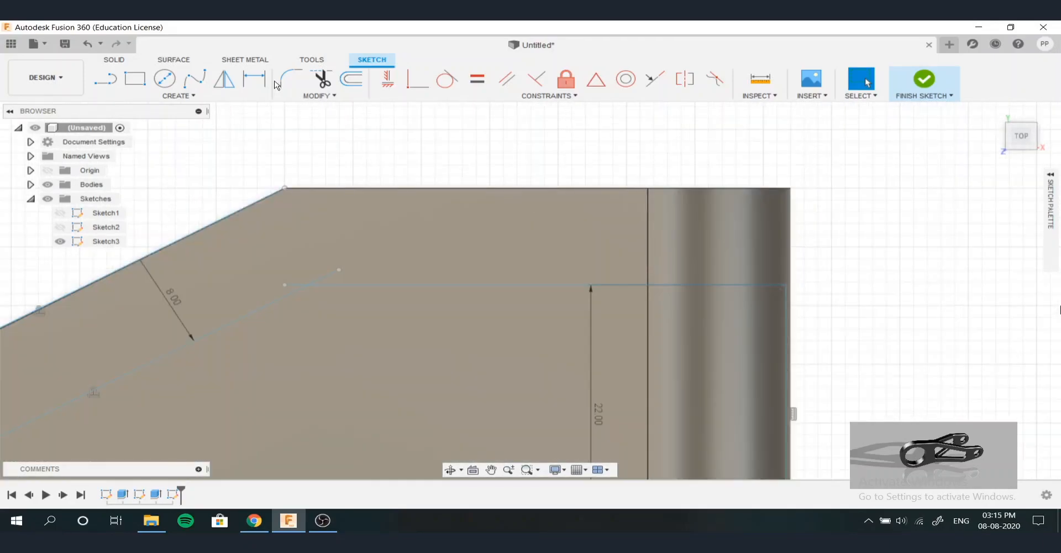
{"action": "left_click", "coordinate": [254, 78]}
{"action": "left_click", "coordinate": [505, 189]}
{"action": "left_click", "coordinate": [542, 286]}
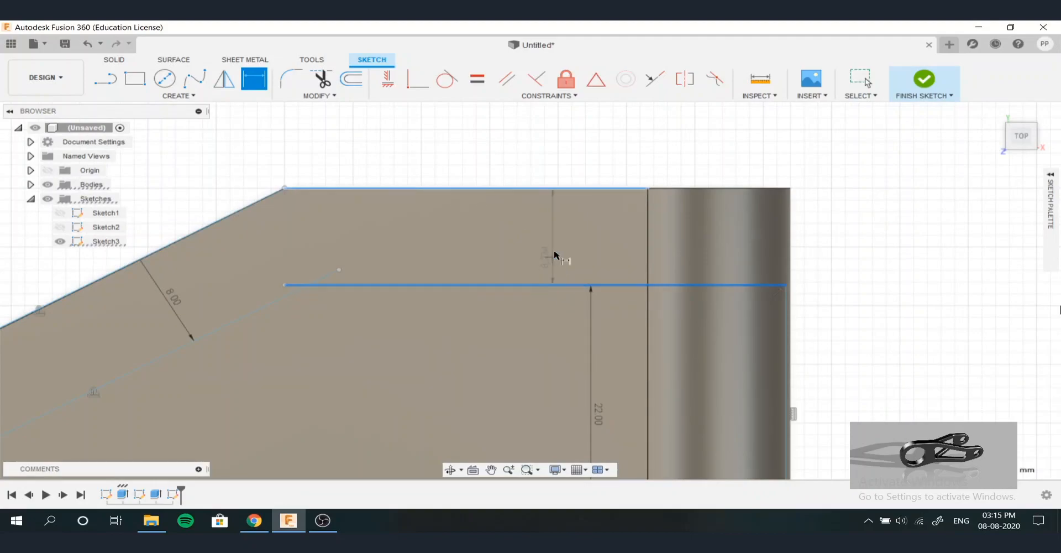
{"action": "left_click", "coordinate": [566, 153]}
{"action": "type", "text": "8"}
{"action": "key", "text": "Return"}
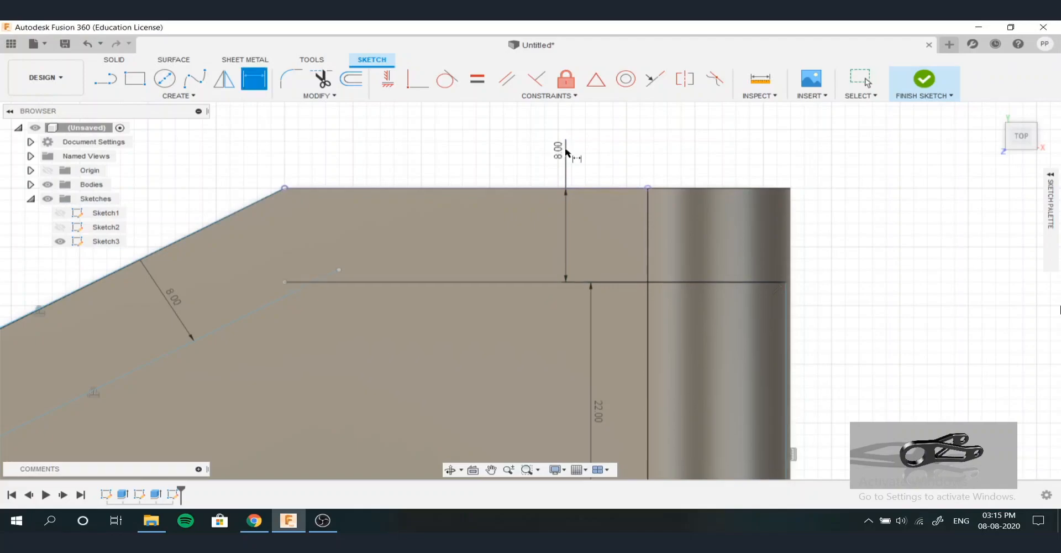
Try to constrain the upper horizontal line's outer endpoint coincident with the arm's rounded end, and inspect where the line ends
{"action": "scroll", "coordinate": [786, 284], "scroll_direction": "up", "scroll_amount": 5}
{"action": "scroll", "coordinate": [775, 279], "scroll_direction": "down", "scroll_amount": 6}
{"action": "scroll", "coordinate": [774, 281], "scroll_direction": "up", "scroll_amount": 5}
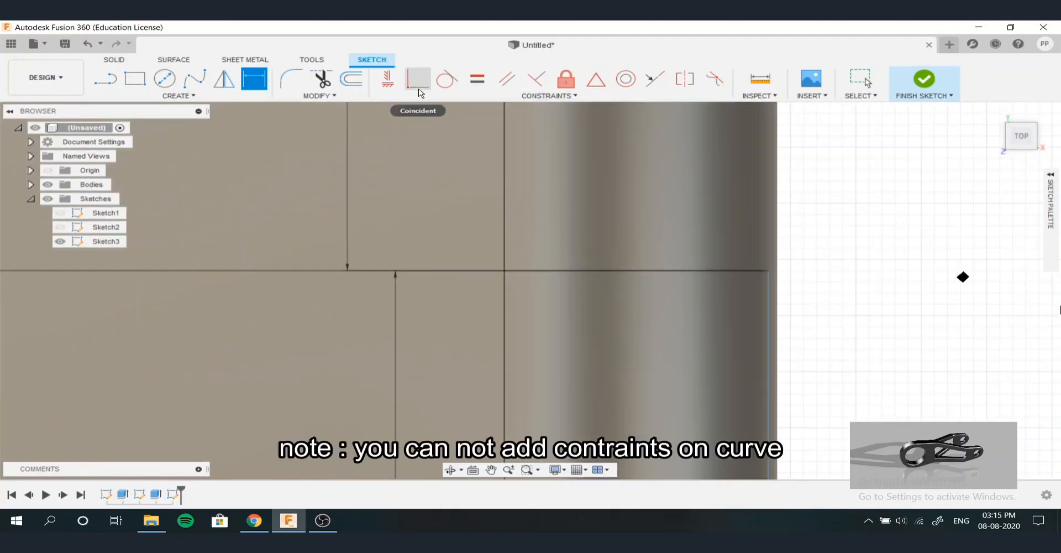
{"action": "left_click", "coordinate": [417, 80]}
{"action": "left_click", "coordinate": [768, 271]}
{"action": "scroll", "coordinate": [781, 267], "scroll_direction": "up", "scroll_amount": 4}
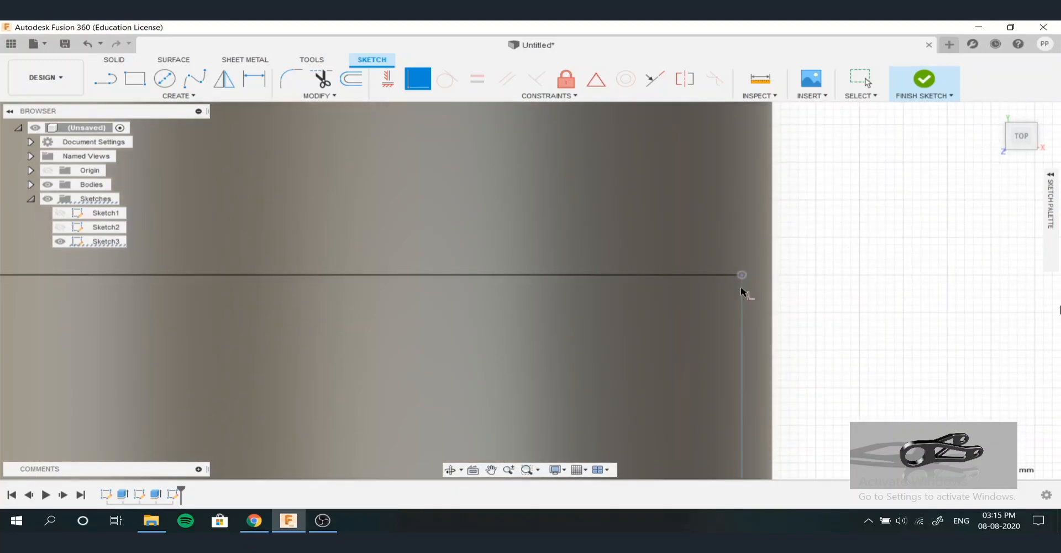
{"action": "scroll", "coordinate": [742, 284], "scroll_direction": "down", "scroll_amount": 2}
{"action": "scroll", "coordinate": [742, 284], "scroll_direction": "down", "scroll_amount": 3}
{"action": "middle_click_drag", "start_coordinate": [748, 304], "coordinate": [732, 257], "text": "shift"}
{"action": "scroll", "coordinate": [734, 265], "scroll_direction": "down", "scroll_amount": 3}
{"action": "scroll", "coordinate": [728, 322], "scroll_direction": "up", "scroll_amount": 5}
{"action": "scroll", "coordinate": [728, 320], "scroll_direction": "up", "scroll_amount": 2}
{"action": "scroll", "coordinate": [718, 312], "scroll_direction": "down", "scroll_amount": 5}
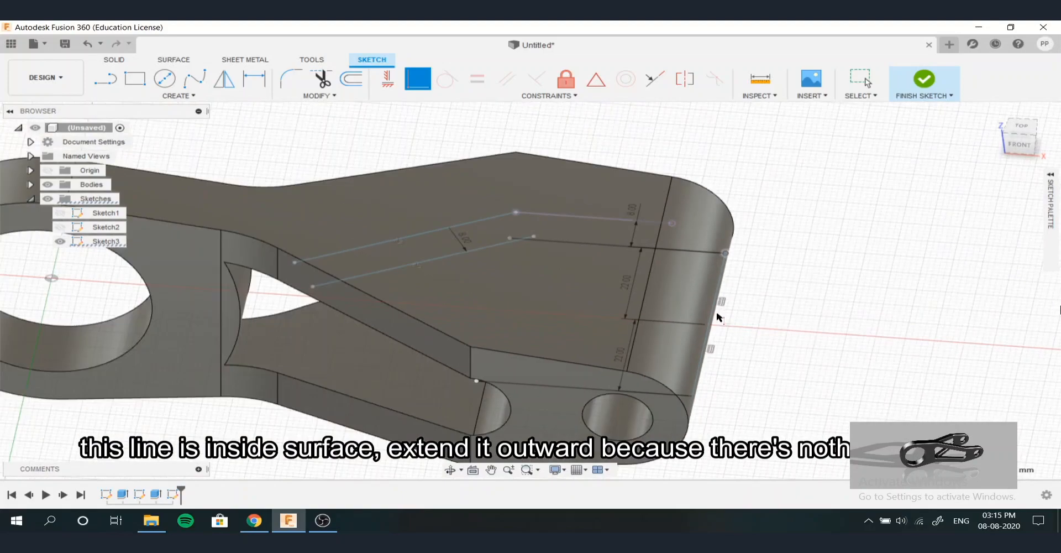
{"action": "left_click", "coordinate": [1022, 126]}
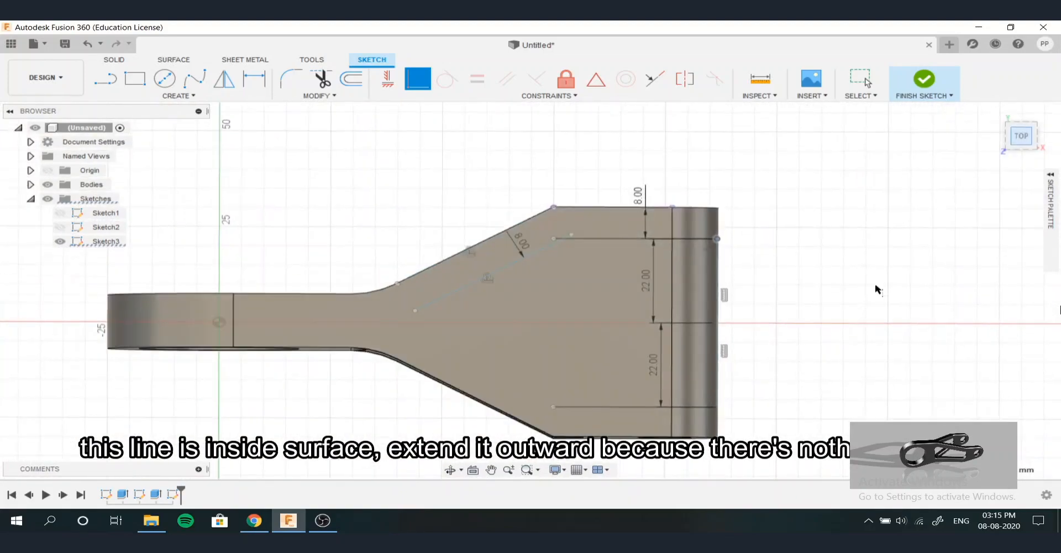
Move both vertical 22 mm lines together outward, past the arm's rounded end, so the profile extends beyond the body
{"action": "left_click", "coordinate": [718, 277]}
{"action": "scroll", "coordinate": [719, 271], "scroll_direction": "up", "scroll_amount": 2}
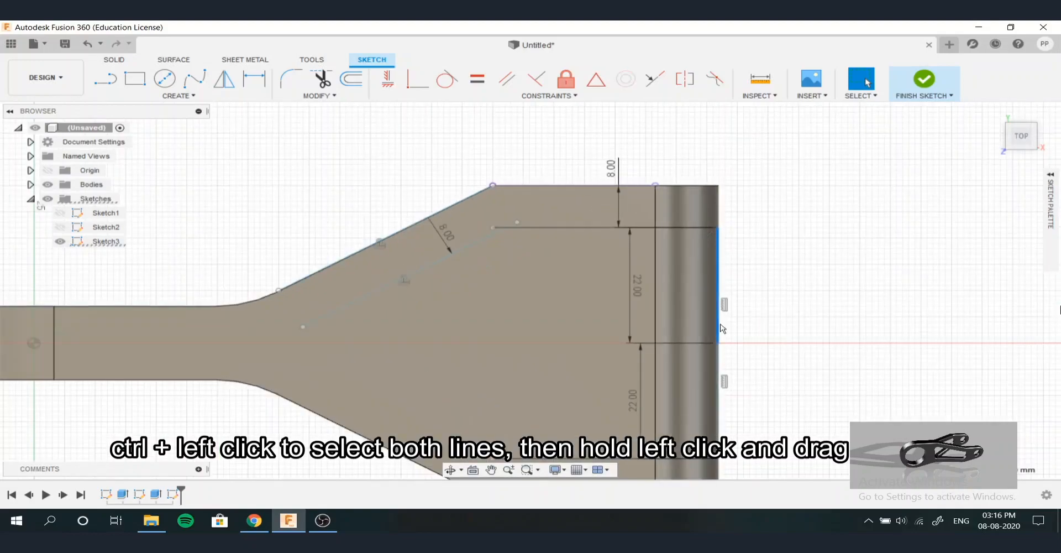
{"action": "left_click", "coordinate": [719, 350], "text": "ctrl"}
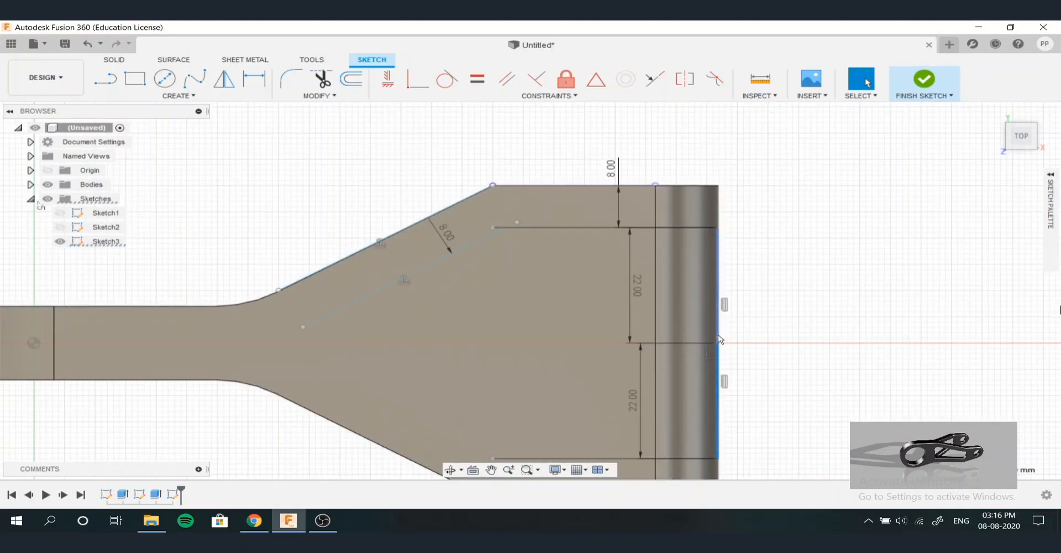
{"action": "left_click_drag", "start_coordinate": [726, 339], "coordinate": [772, 337]}
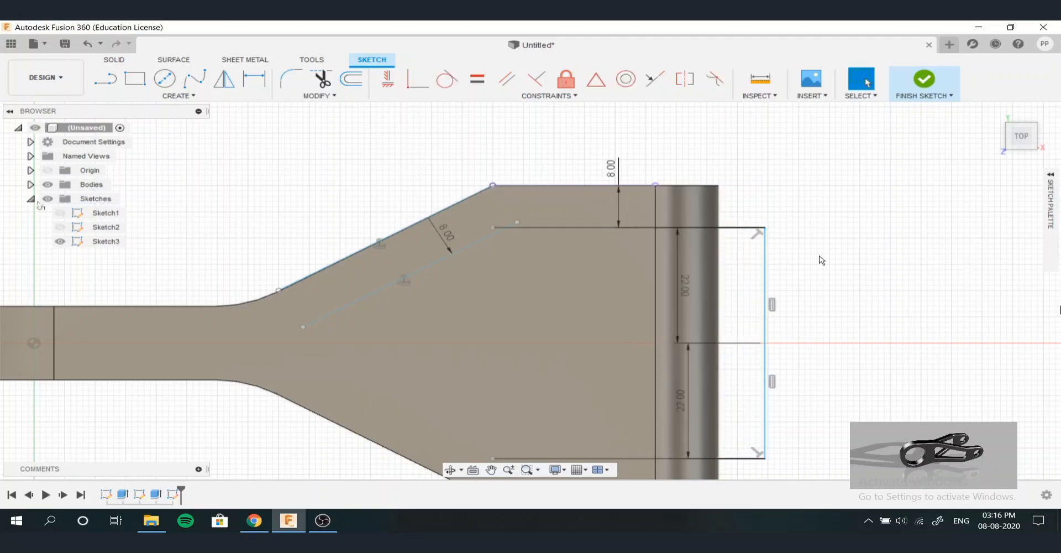
{"action": "scroll", "coordinate": [621, 398], "scroll_direction": "down", "scroll_amount": 2}
{"action": "scroll", "coordinate": [619, 271], "scroll_direction": "up", "scroll_amount": 2}
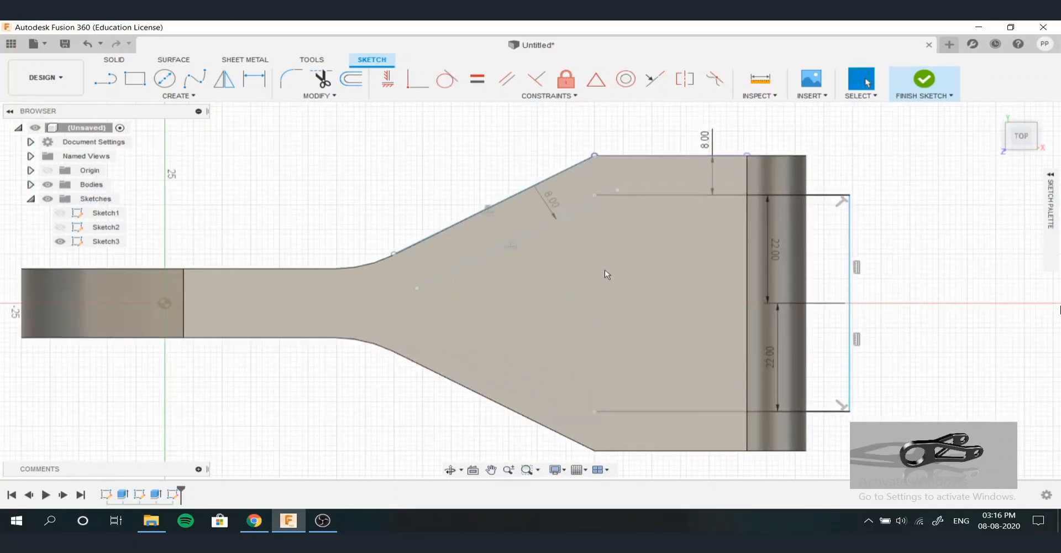
Delete the original sketch line along the upper slanted edge, leaving its inward offset copy
{"action": "left_click", "coordinate": [471, 258]}
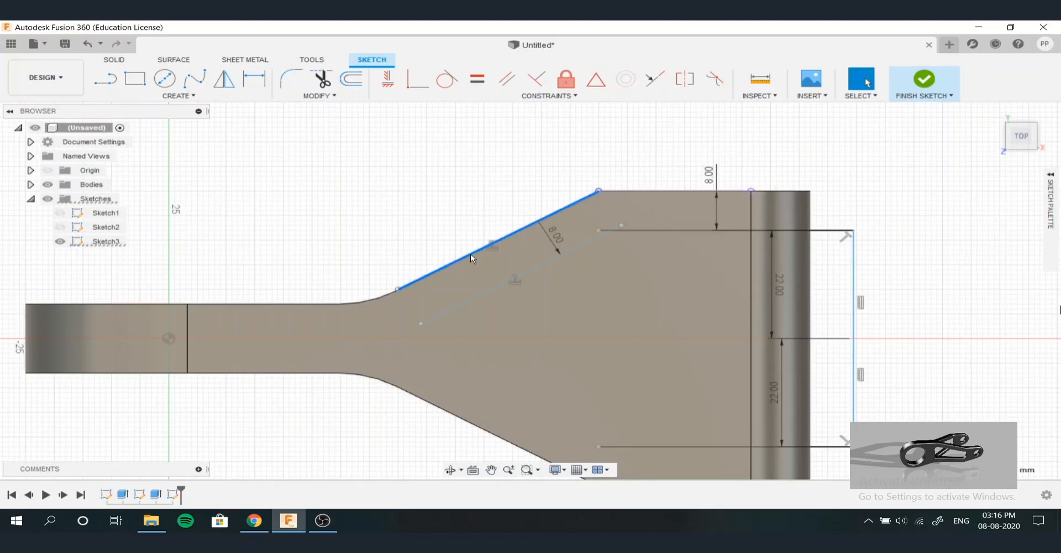
{"action": "right_click", "coordinate": [472, 259]}
{"action": "left_click", "coordinate": [446, 241]}
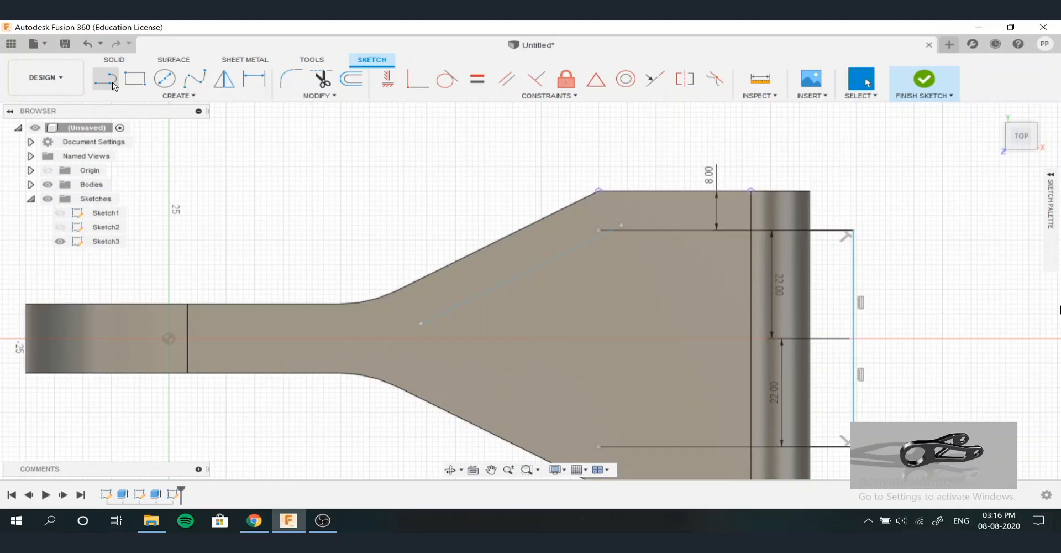
Trim the overshooting ends of the offset slanted line and the upper horizontal line at their crossing
{"action": "left_click", "coordinate": [321, 81]}
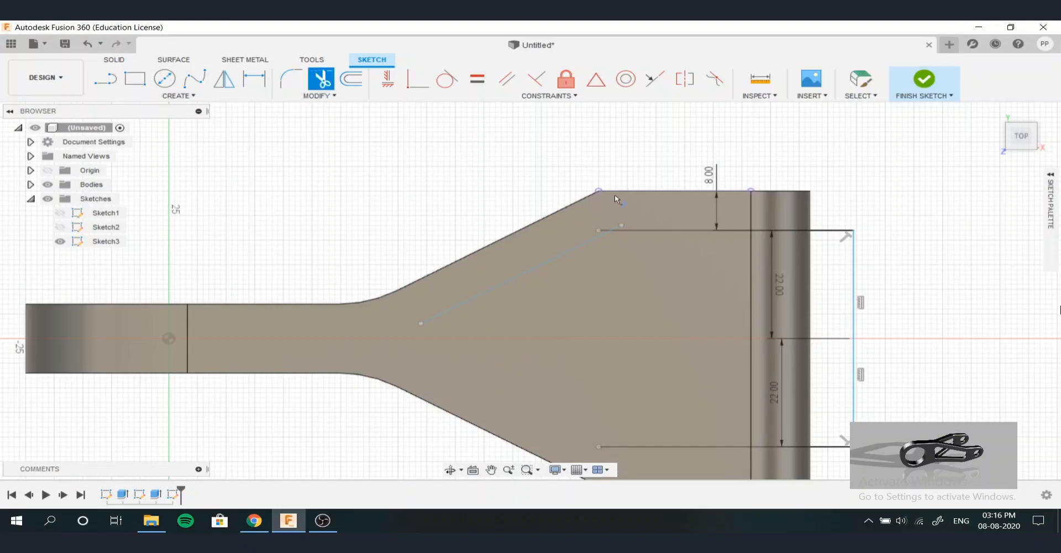
{"action": "left_click", "coordinate": [616, 227]}
{"action": "left_click", "coordinate": [602, 228]}
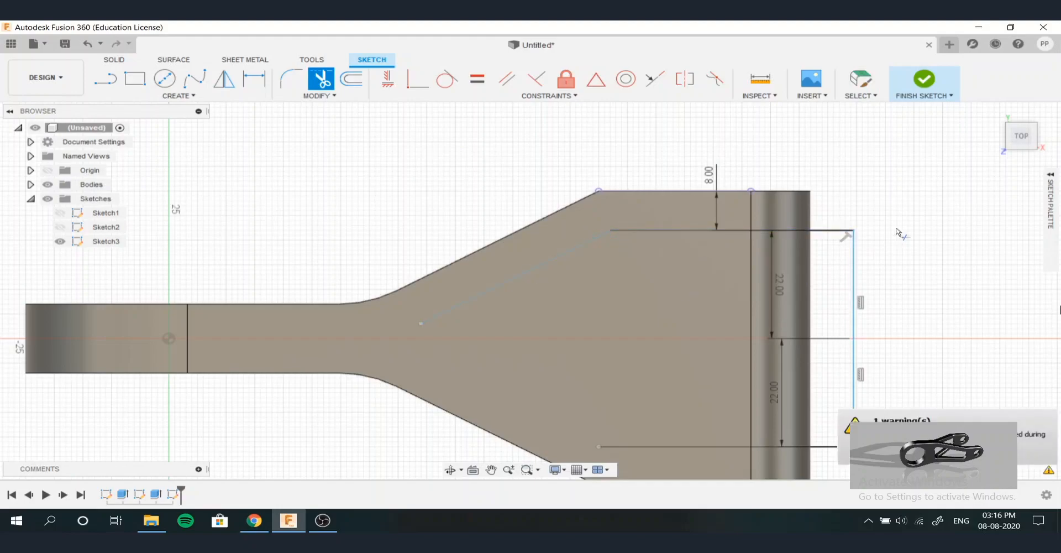
Close the profile with a line from the offset line's inner end to the lower horizontal line, and trim the leftover stub
{"action": "scroll", "coordinate": [896, 231], "scroll_direction": "up", "scroll_amount": 1}
{"action": "key", "text": "l"}
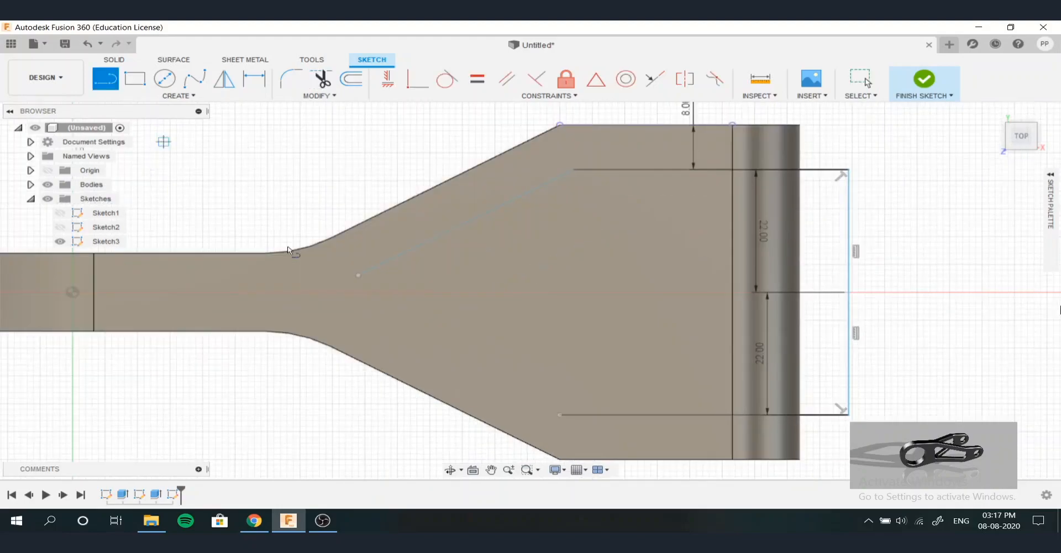
{"action": "left_click", "coordinate": [373, 280]}
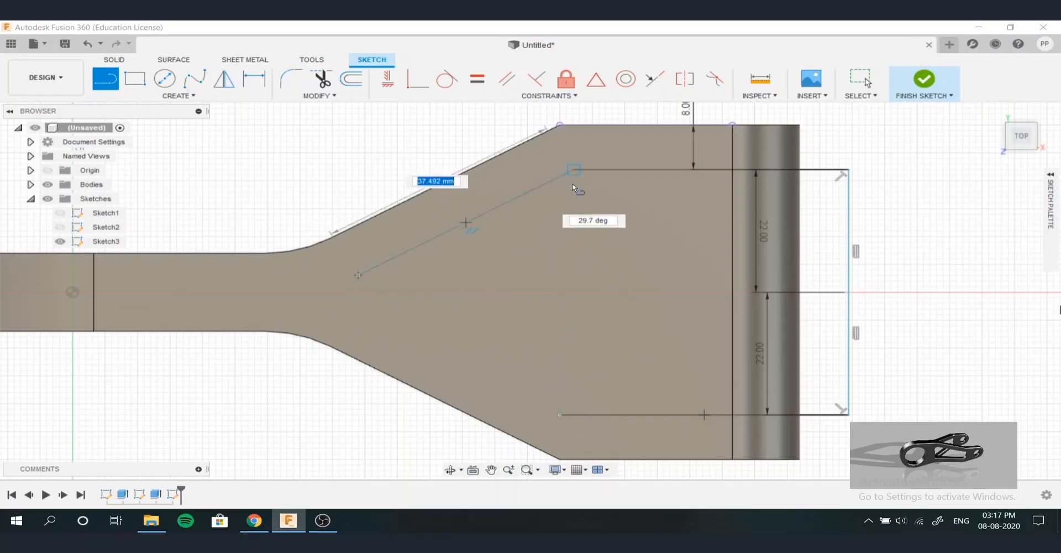
{"action": "left_click", "coordinate": [572, 412]}
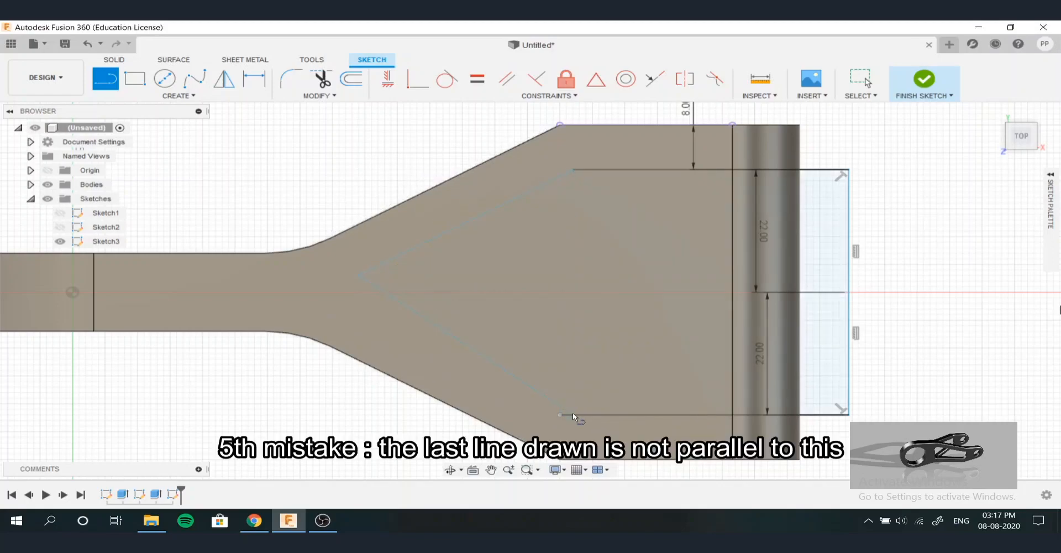
{"action": "scroll", "coordinate": [566, 418], "scroll_direction": "up", "scroll_amount": 3}
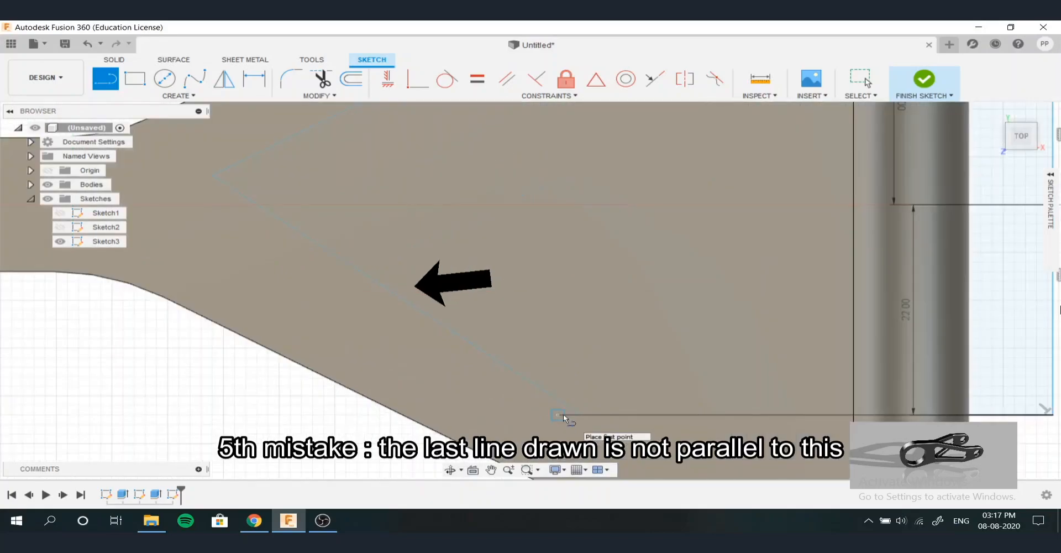
{"action": "key", "text": "t"}
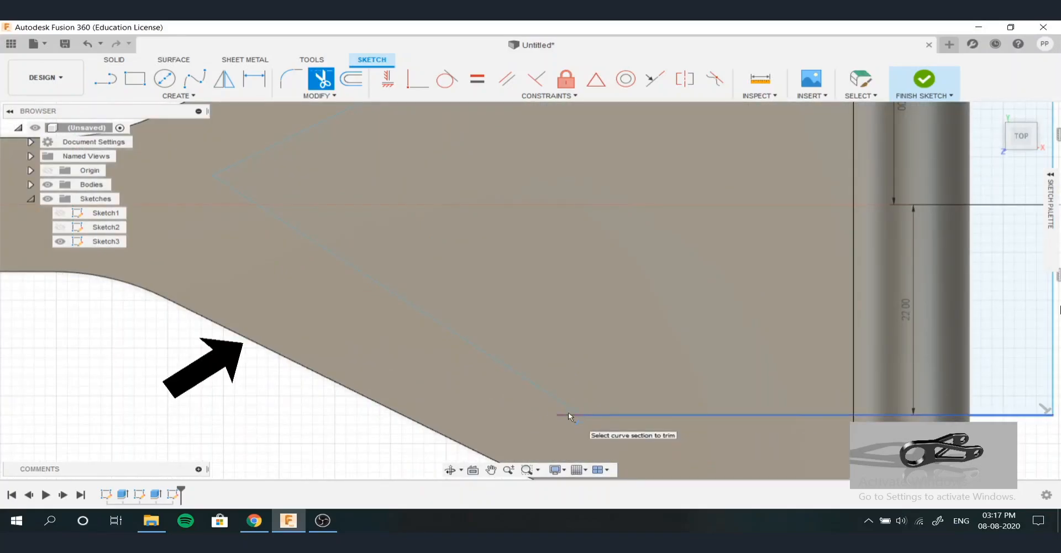
{"action": "scroll", "coordinate": [568, 412], "scroll_direction": "down", "scroll_amount": 3}
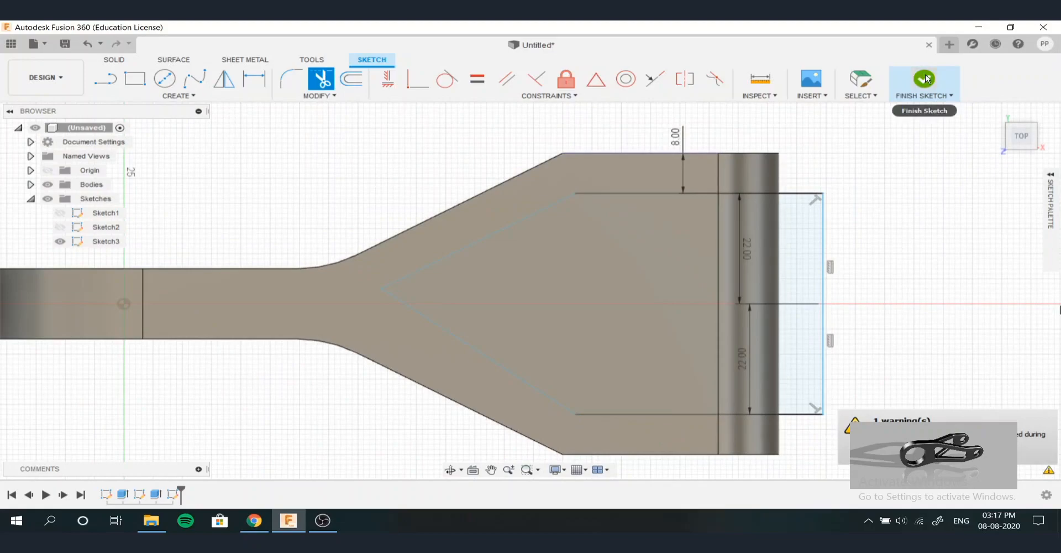
Finish the sketch and extrude the closed profile as a symmetric cut with extent All to open the fork
{"action": "left_click", "coordinate": [927, 79]}
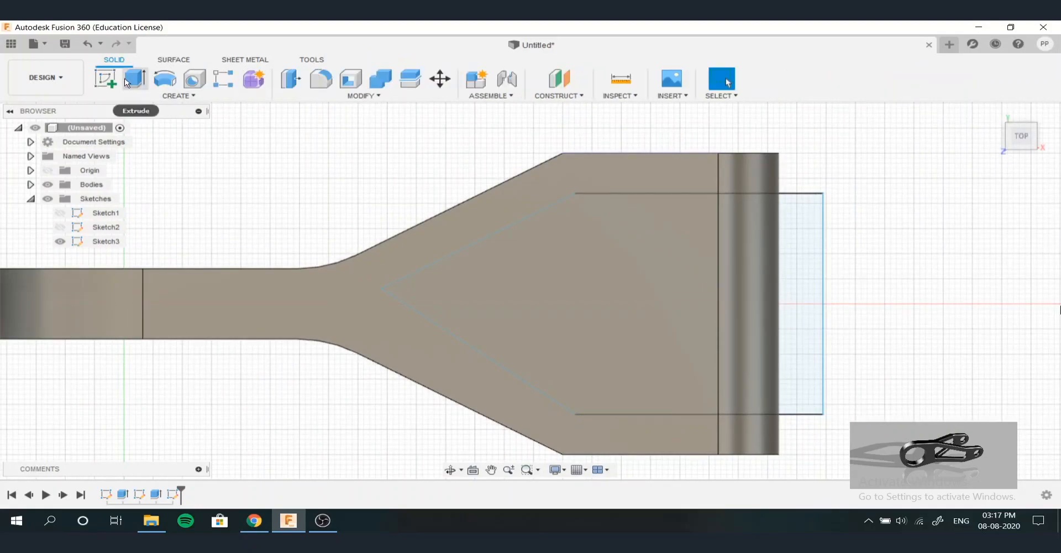
{"action": "left_click", "coordinate": [136, 79]}
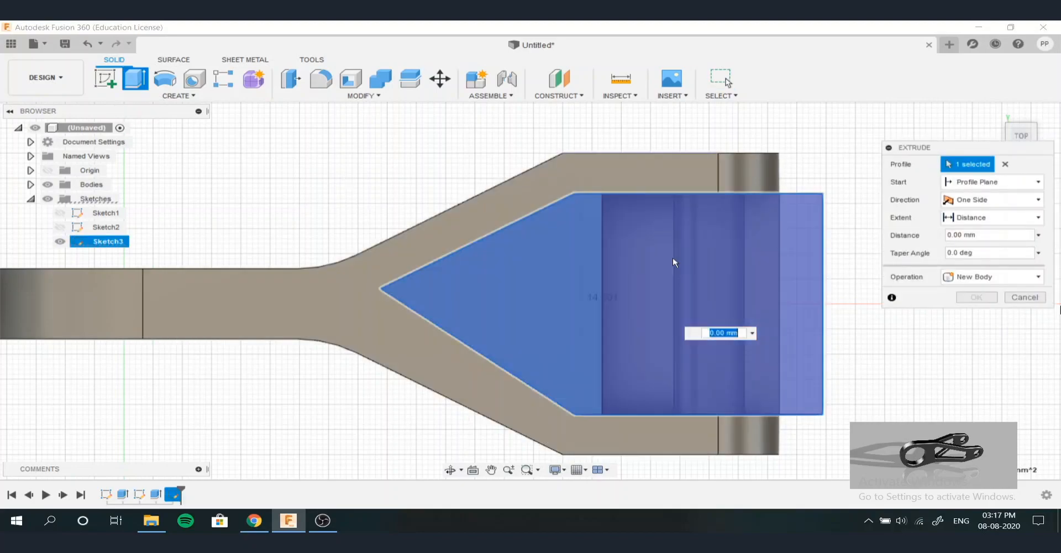
{"action": "middle_click_drag", "start_coordinate": [675, 304], "coordinate": [625, 217], "text": "shift"}
{"action": "scroll", "coordinate": [624, 216], "scroll_direction": "down", "scroll_amount": 3}
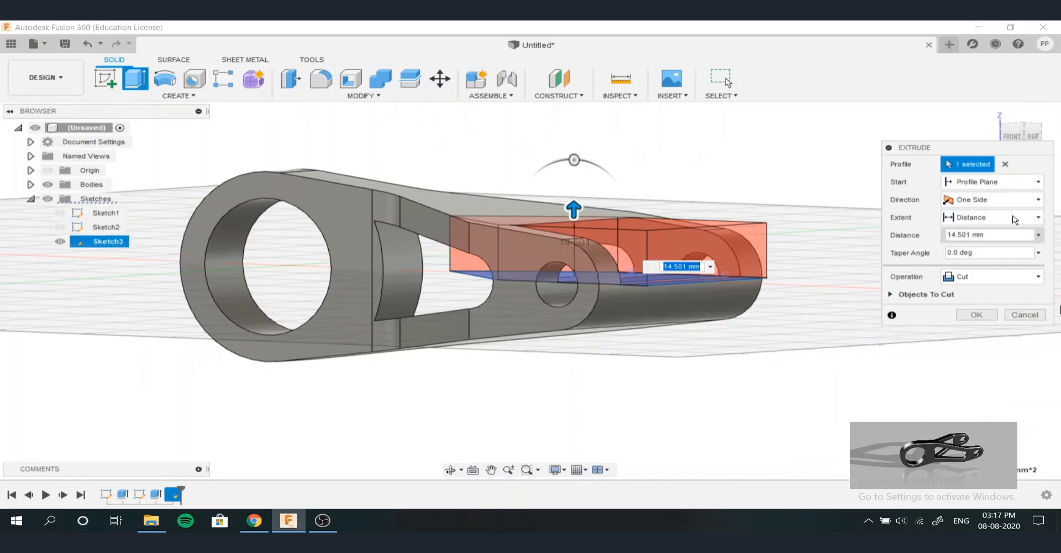
{"action": "left_click", "coordinate": [1022, 203]}
{"action": "left_click", "coordinate": [1014, 241]}
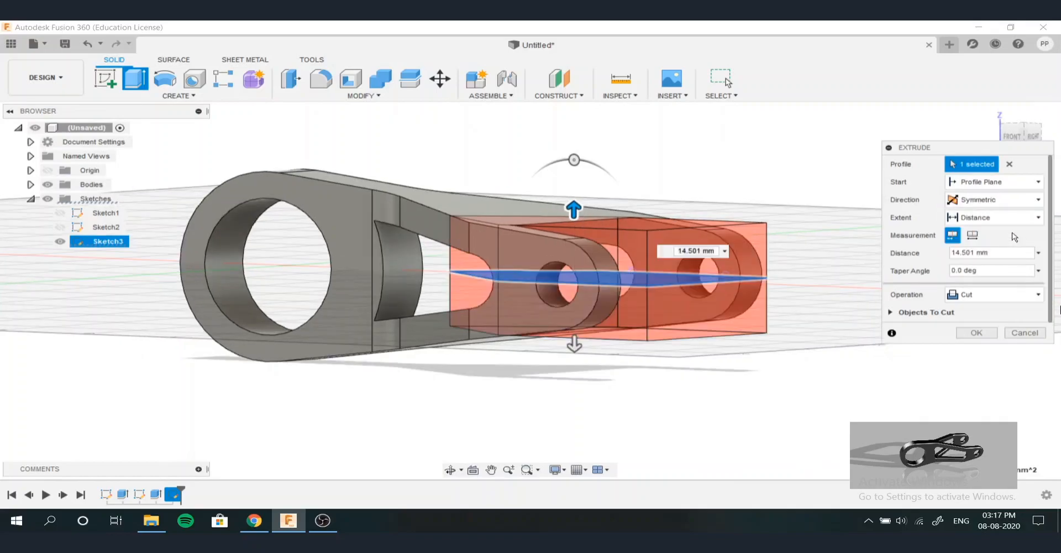
{"action": "left_click", "coordinate": [1015, 217]}
{"action": "left_click", "coordinate": [1010, 247]}
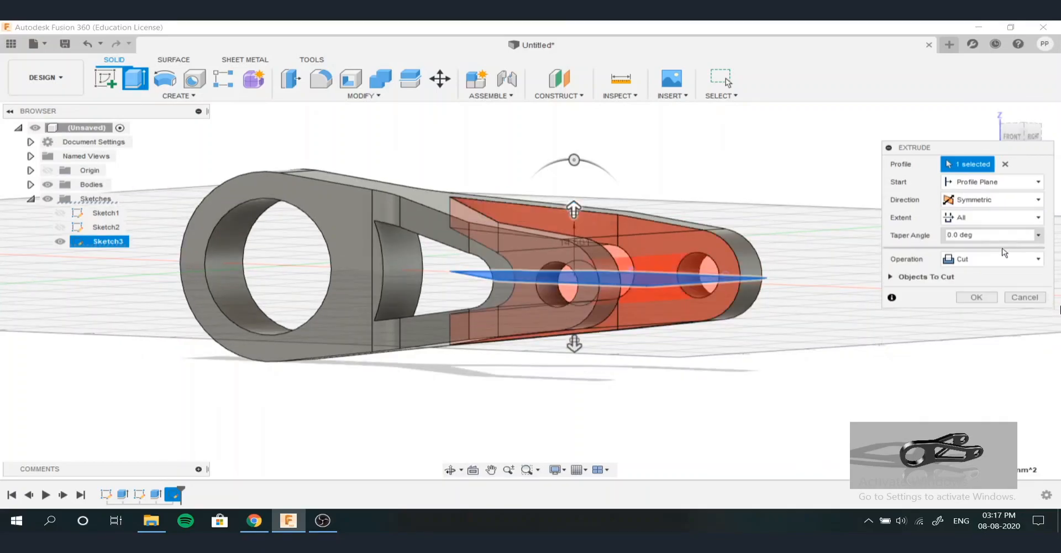
{"action": "left_click", "coordinate": [987, 298]}
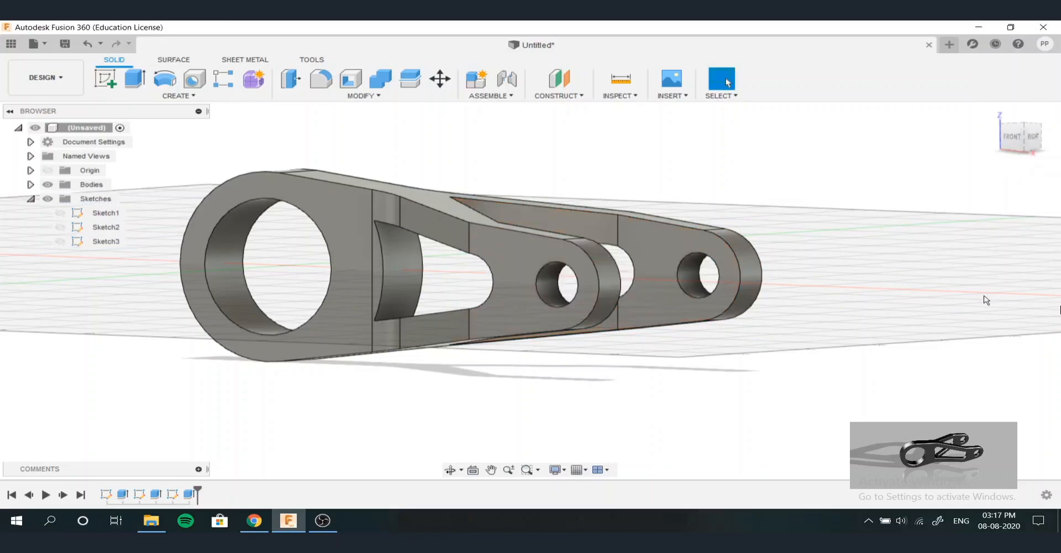
Undo the symmetric fork cut and return to editing the fork opening's sketch
{"action": "middle_click_drag", "start_coordinate": [766, 259], "coordinate": [774, 359], "text": "shift"}
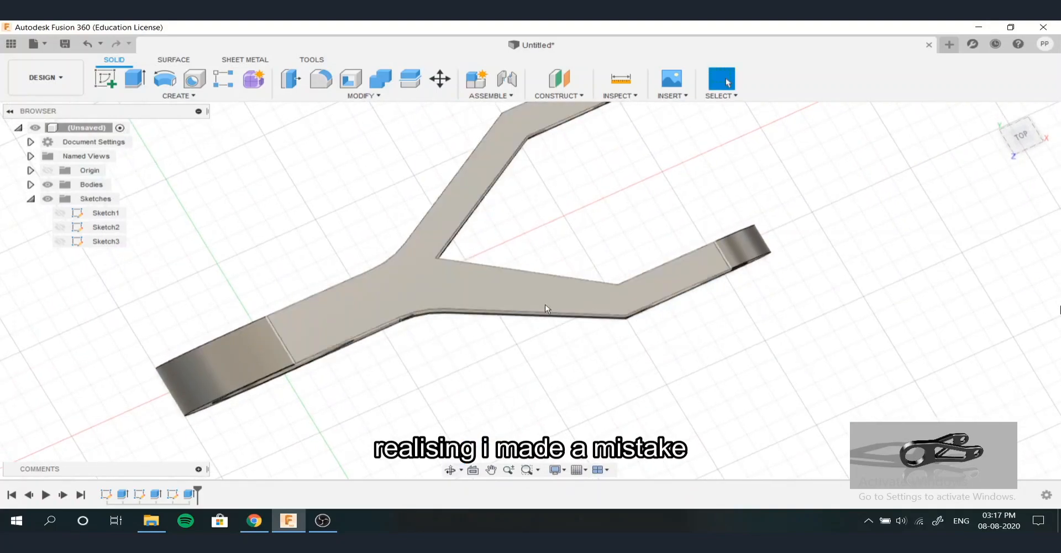
{"action": "key", "text": "ctrl+z"}
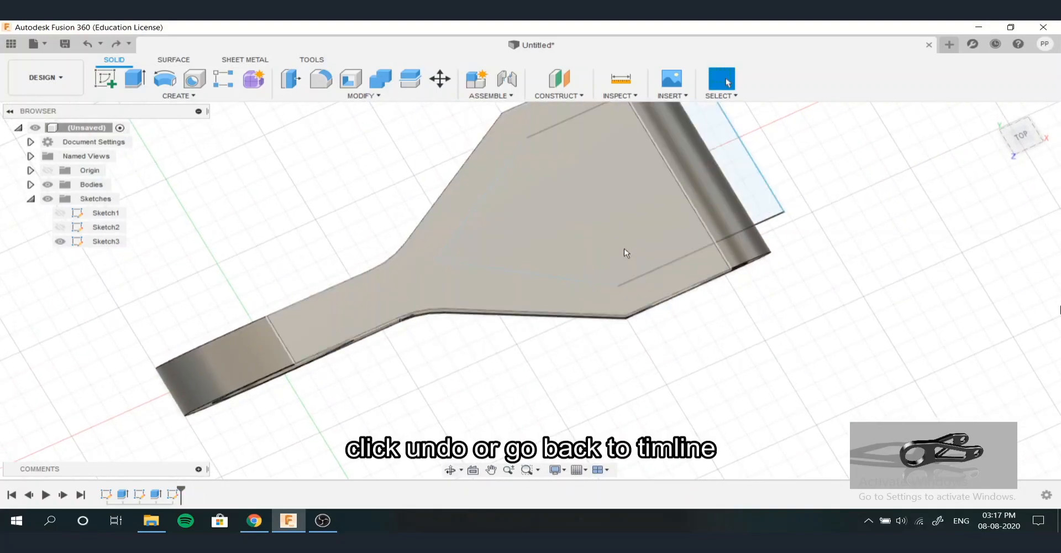
{"action": "key", "text": "ctrl+z"}
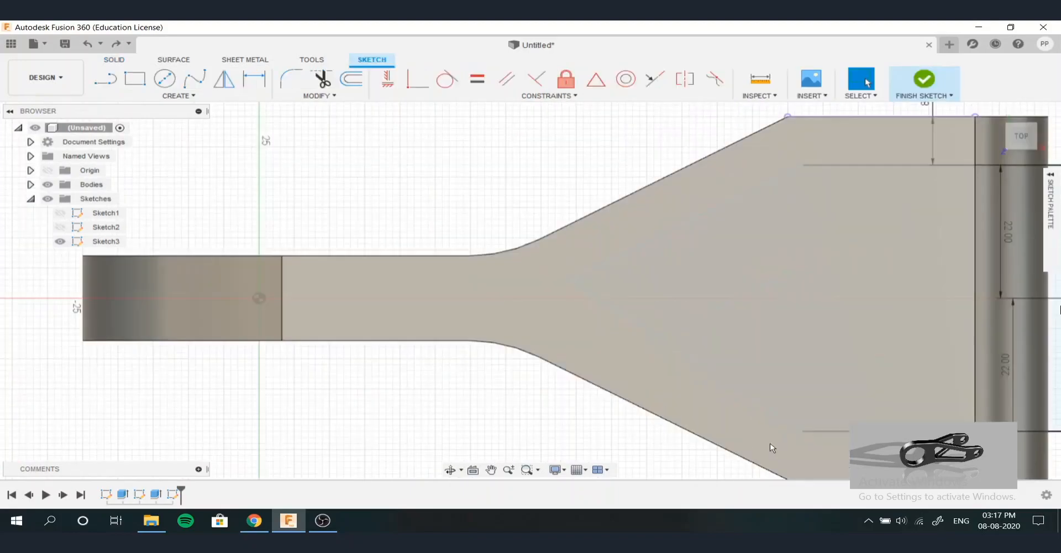
{"action": "scroll", "coordinate": [526, 430], "scroll_direction": "down", "scroll_amount": 3}
{"action": "scroll", "coordinate": [627, 369], "scroll_direction": "up", "scroll_amount": 3}
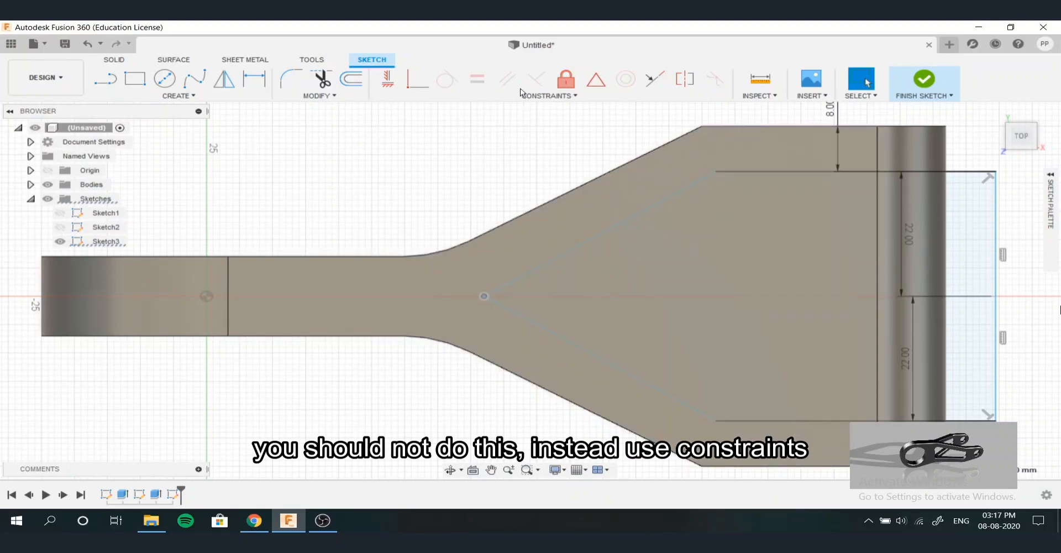
{"action": "left_click", "coordinate": [437, 155]}
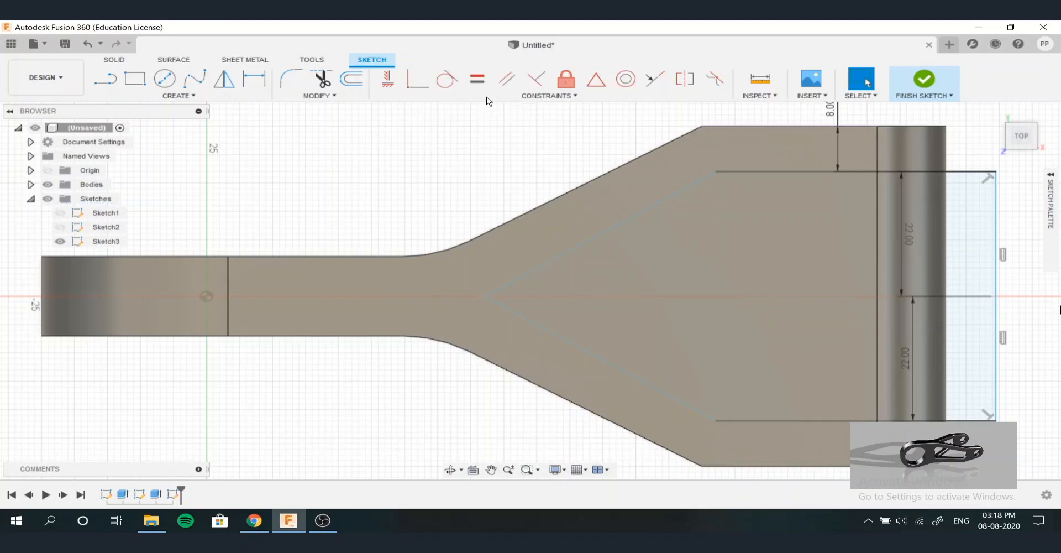
Constrain the upper and lower slanted lines of the V profile parallel to their neighbouring outer body edges
{"action": "left_click", "coordinate": [506, 79]}
{"action": "left_click", "coordinate": [557, 197]}
{"action": "left_click", "coordinate": [586, 240]}
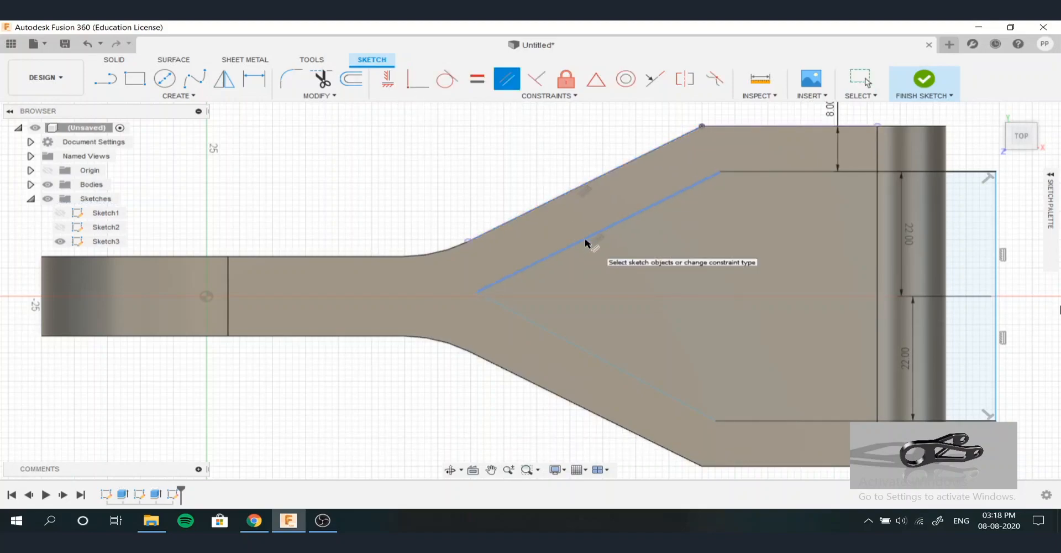
{"action": "left_click", "coordinate": [579, 347]}
{"action": "left_click", "coordinate": [569, 406]}
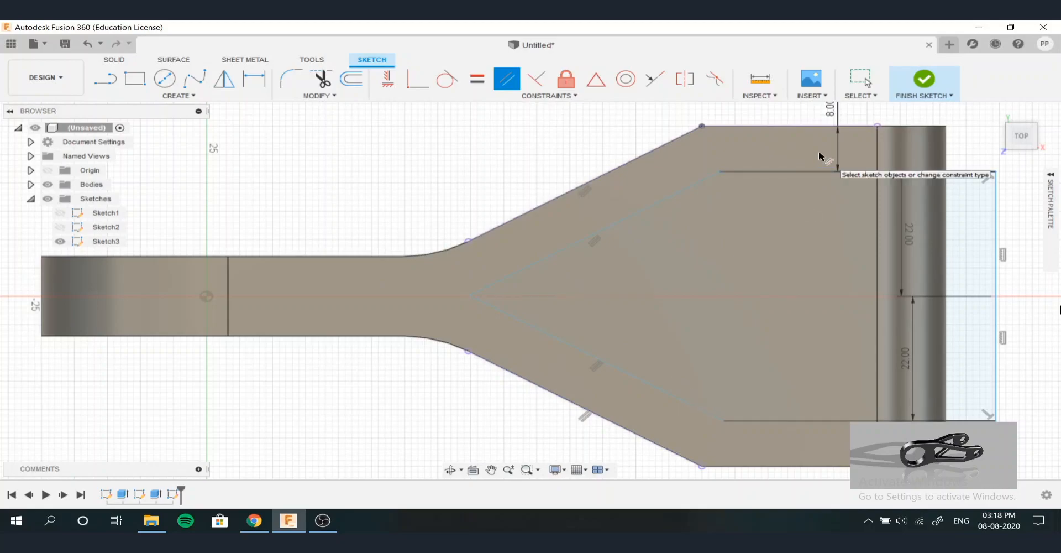
Align the profile's upper and lower corner points, where slanted and horizontal lines meet, with a vertical constraint
{"action": "left_click", "coordinate": [397, 84]}
{"action": "left_click", "coordinate": [720, 173]}
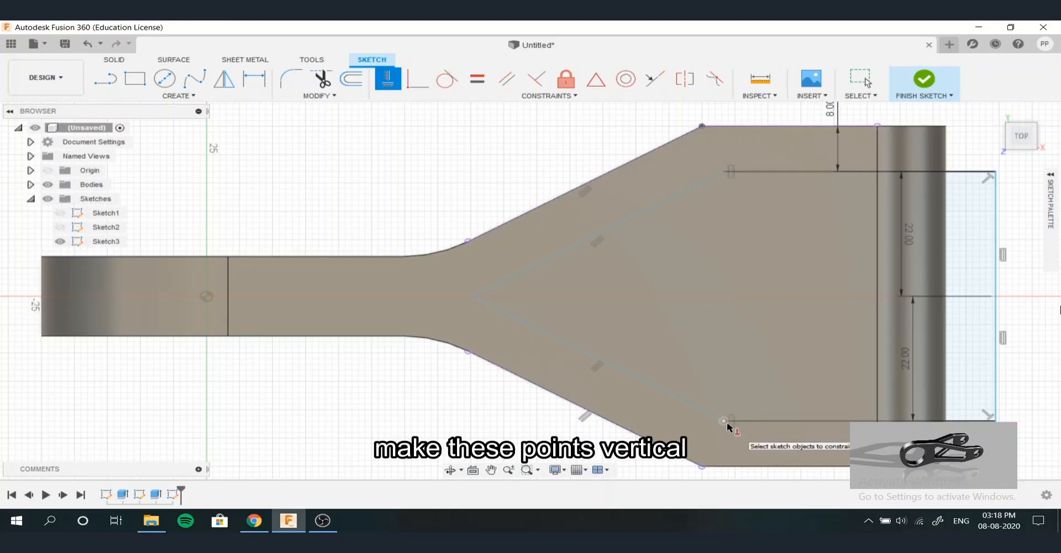
{"action": "left_click", "coordinate": [724, 421]}
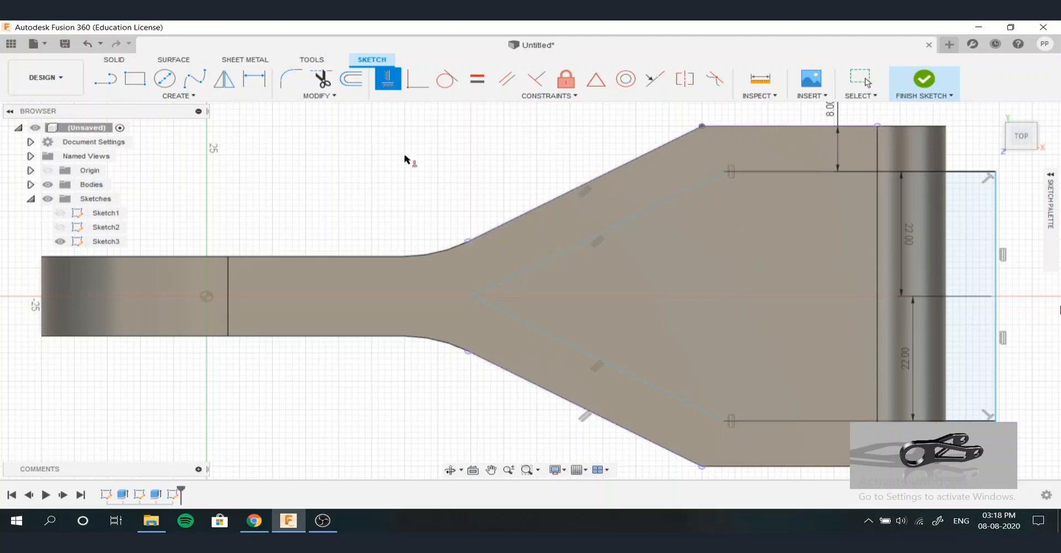
Add a driven dimension between the profile's lower horizontal line and the lower outer corner of the body
{"action": "key", "text": "d"}
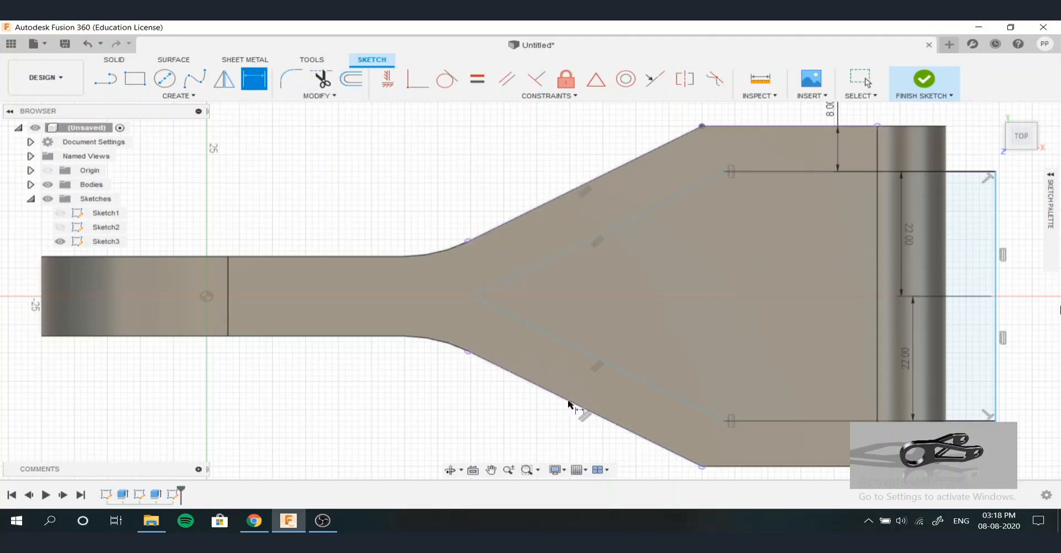
{"action": "left_click", "coordinate": [812, 466]}
{"action": "scroll", "coordinate": [813, 467], "scroll_direction": "up", "scroll_amount": 2}
{"action": "scroll", "coordinate": [514, 275], "scroll_direction": "down", "scroll_amount": 5}
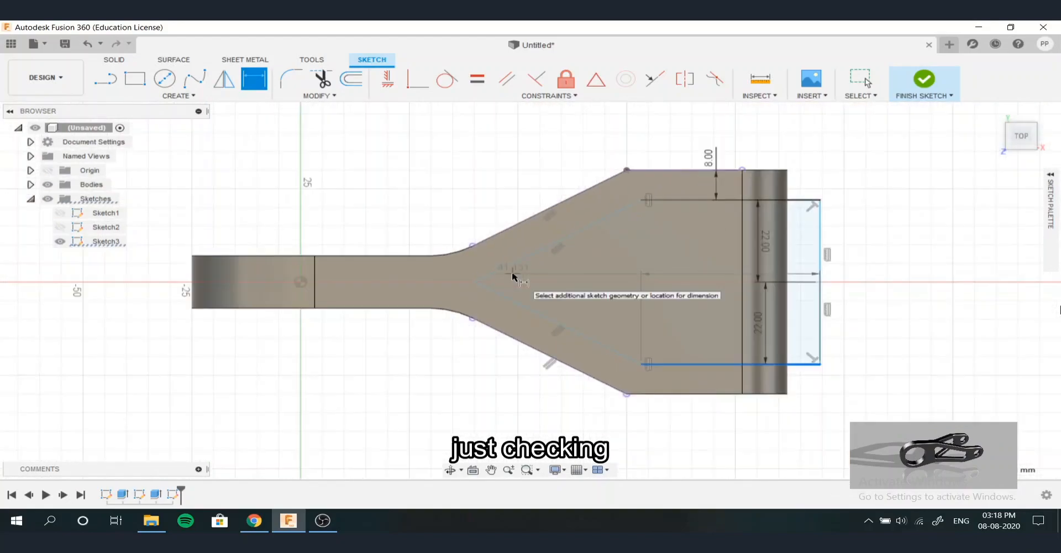
{"action": "scroll", "coordinate": [706, 396], "scroll_direction": "up", "scroll_amount": 4}
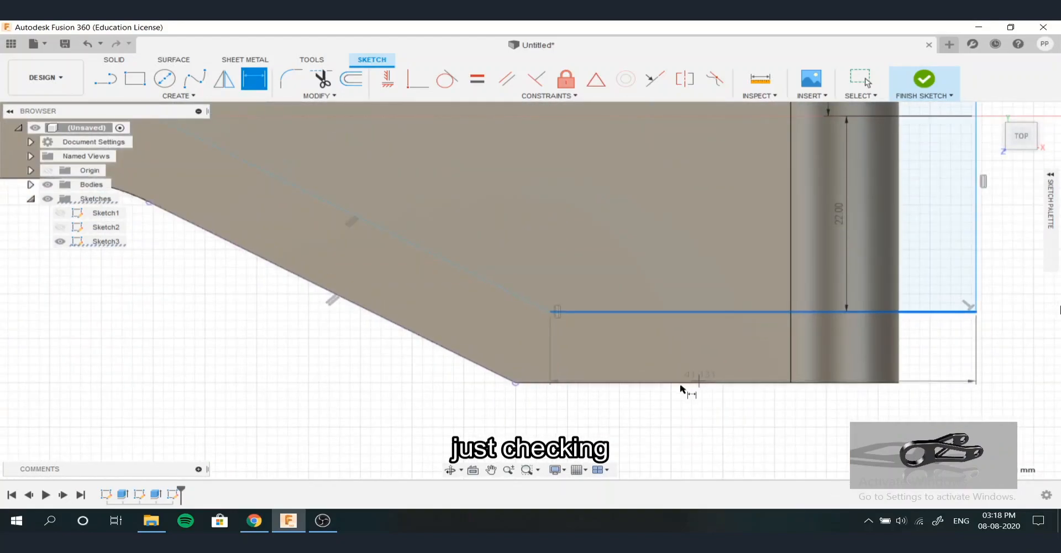
{"action": "left_click", "coordinate": [515, 385]}
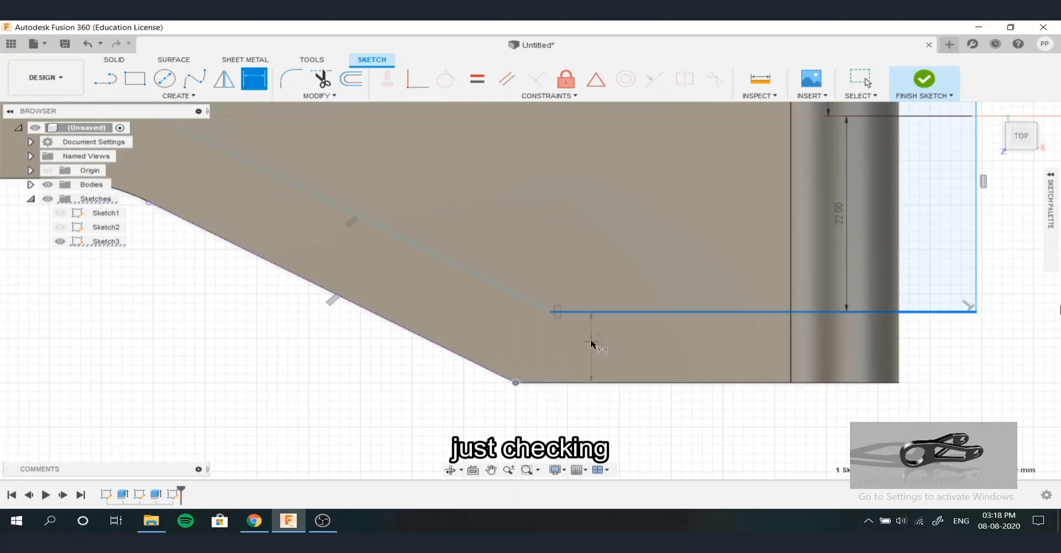
{"action": "left_click", "coordinate": [318, 347]}
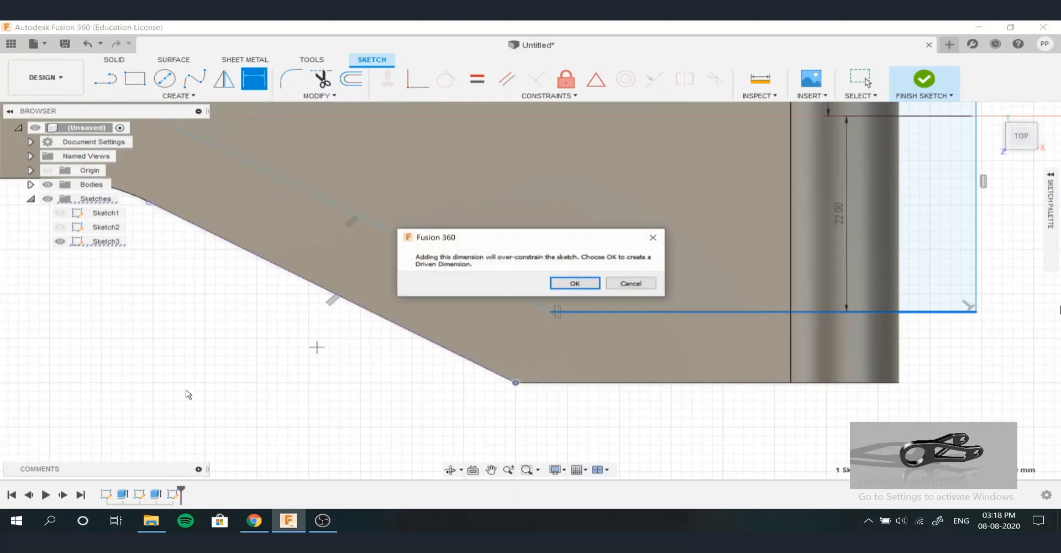
{"action": "left_click", "coordinate": [575, 283]}
{"action": "scroll", "coordinate": [486, 397], "scroll_direction": "down", "scroll_amount": 5}
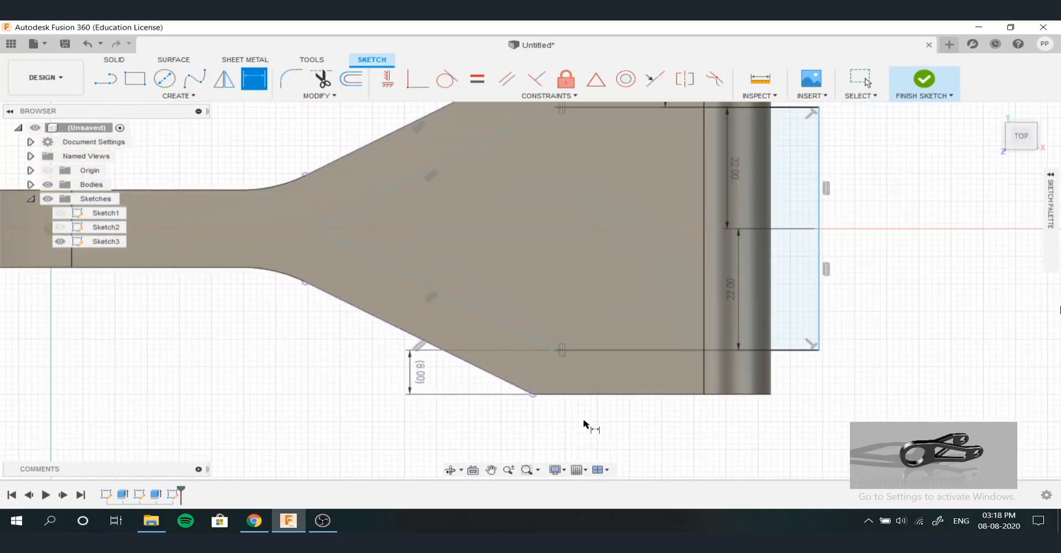
{"action": "scroll", "coordinate": [443, 287], "scroll_direction": "up", "scroll_amount": 5}
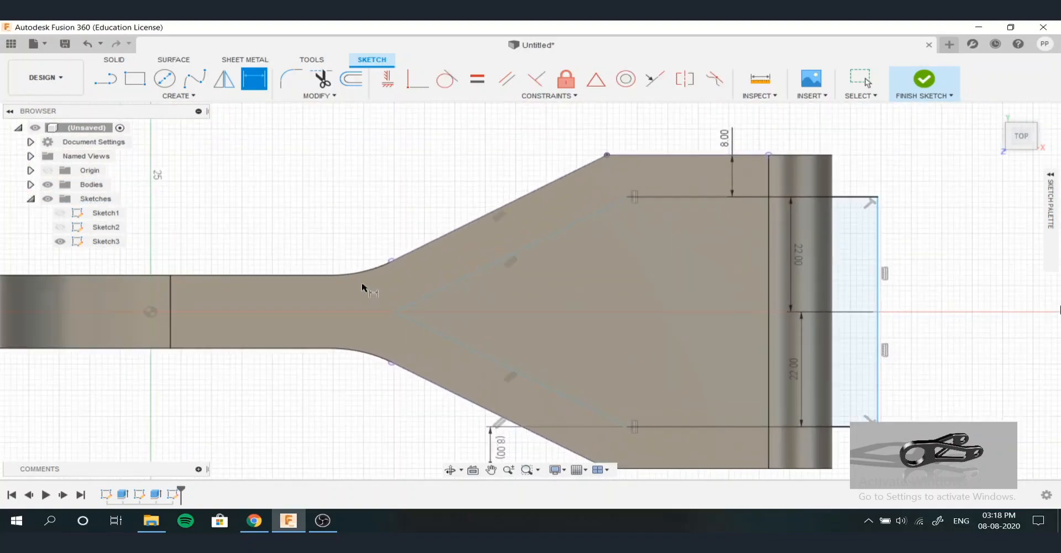
{"action": "scroll", "coordinate": [386, 320], "scroll_direction": "down", "scroll_amount": 3}
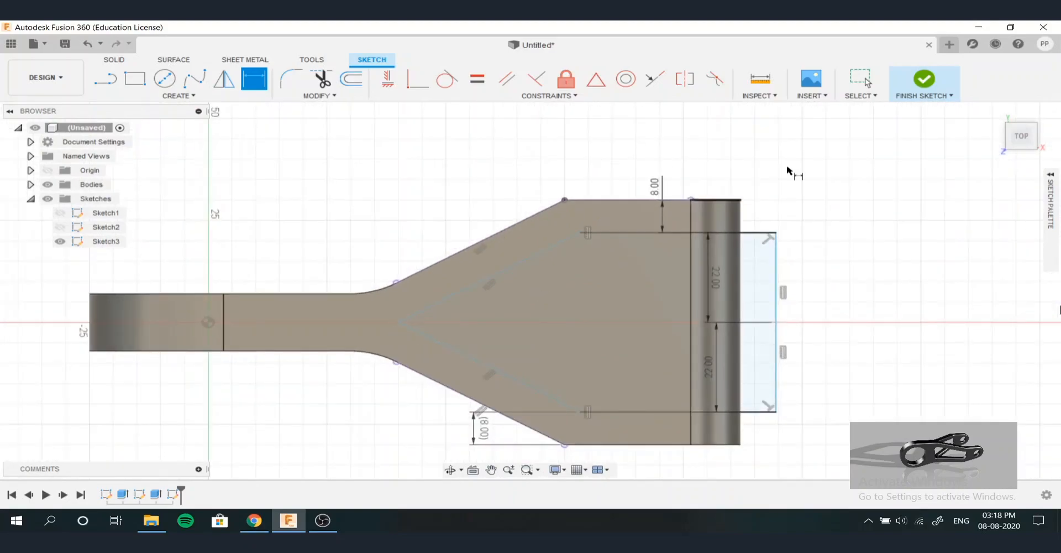
Finish the sketch and extrude the V-shaped profile as a symmetric cut with extent All
{"action": "left_click", "coordinate": [921, 88]}
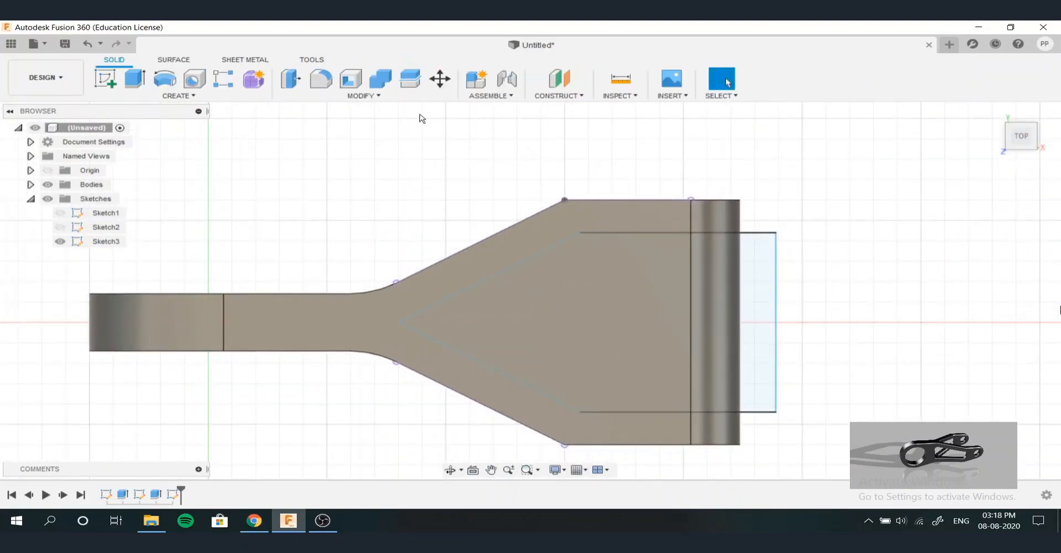
{"action": "left_click", "coordinate": [134, 78]}
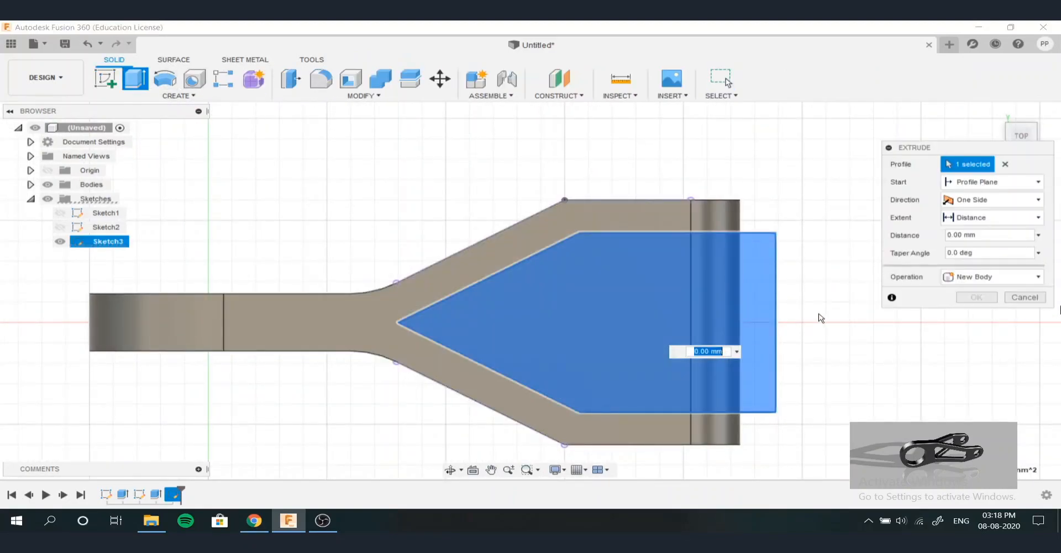
{"action": "left_click", "coordinate": [986, 200]}
{"action": "left_click", "coordinate": [976, 244]}
{"action": "left_click", "coordinate": [995, 217]}
{"action": "left_click", "coordinate": [981, 231]}
{"action": "left_click", "coordinate": [1002, 255]}
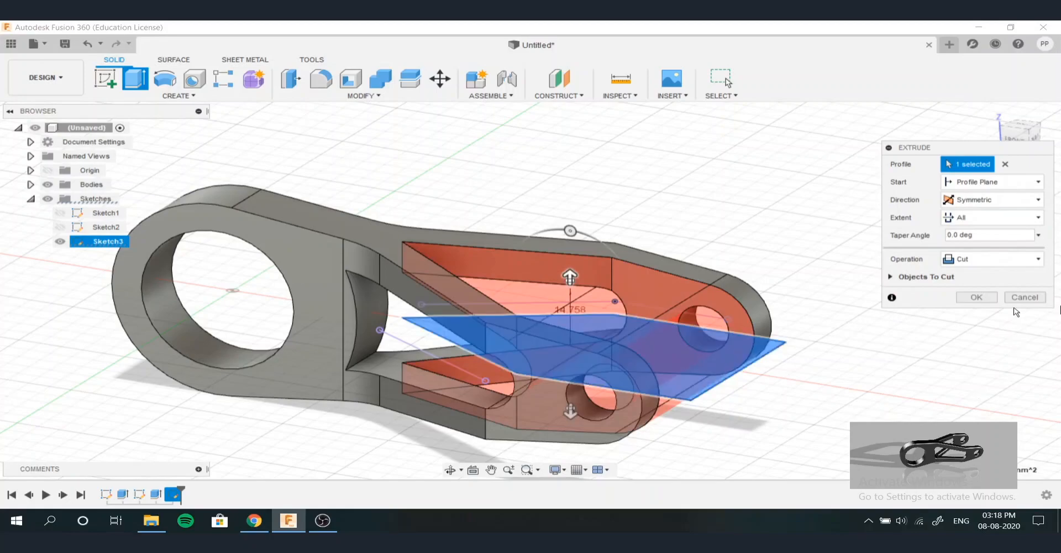
{"action": "left_click", "coordinate": [977, 298]}
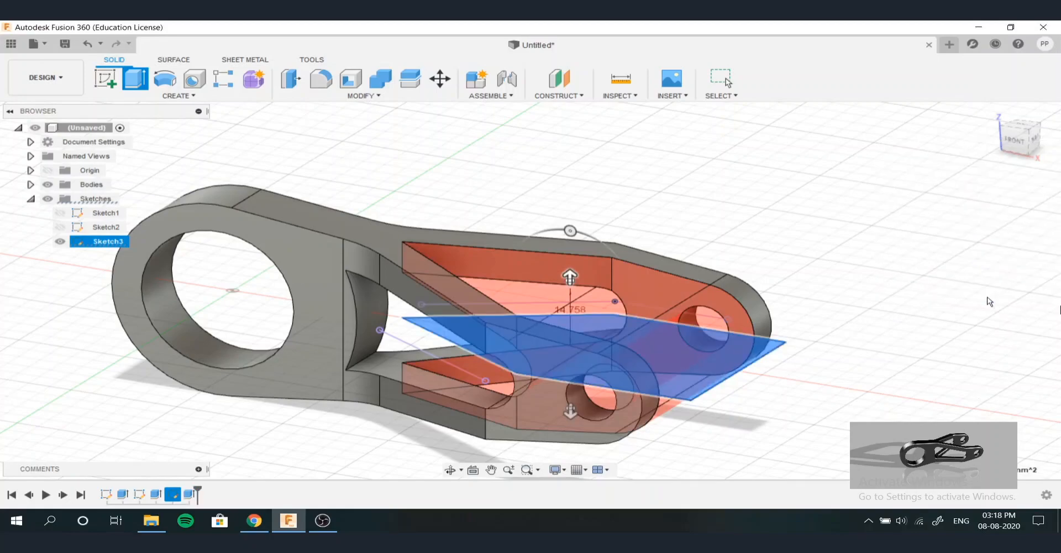
Fillet the eight vertical edges at the inner and outer bends of both fork arms with a 10 mm constant radius
{"action": "left_click", "coordinate": [1024, 126]}
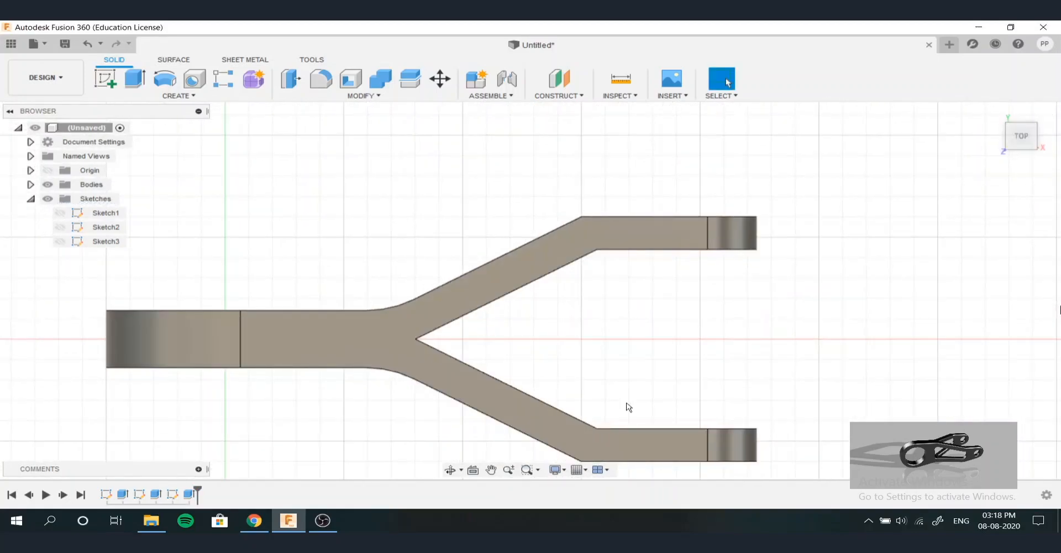
{"action": "middle_click_drag", "start_coordinate": [625, 399], "coordinate": [401, 232], "text": "shift"}
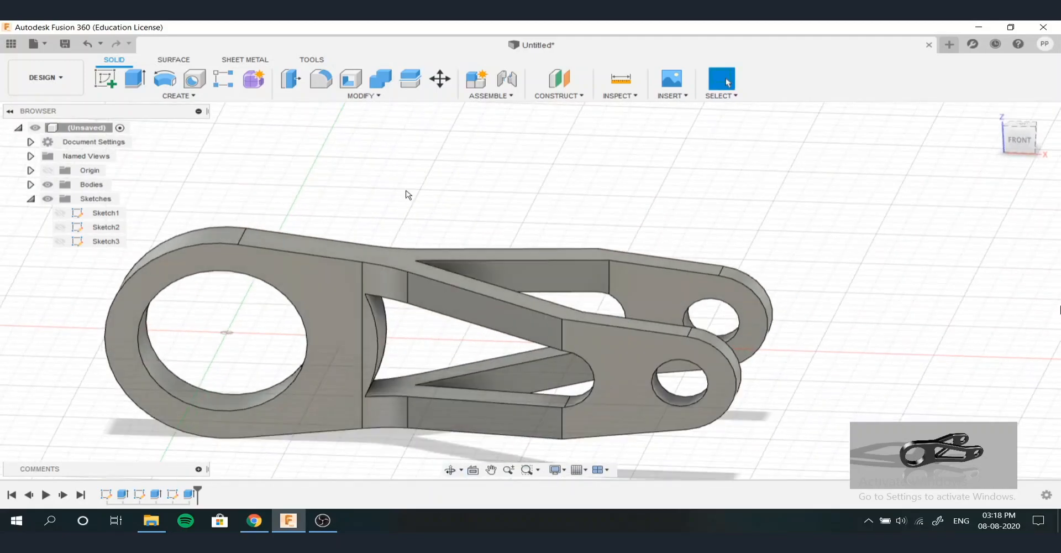
{"action": "left_click", "coordinate": [321, 79]}
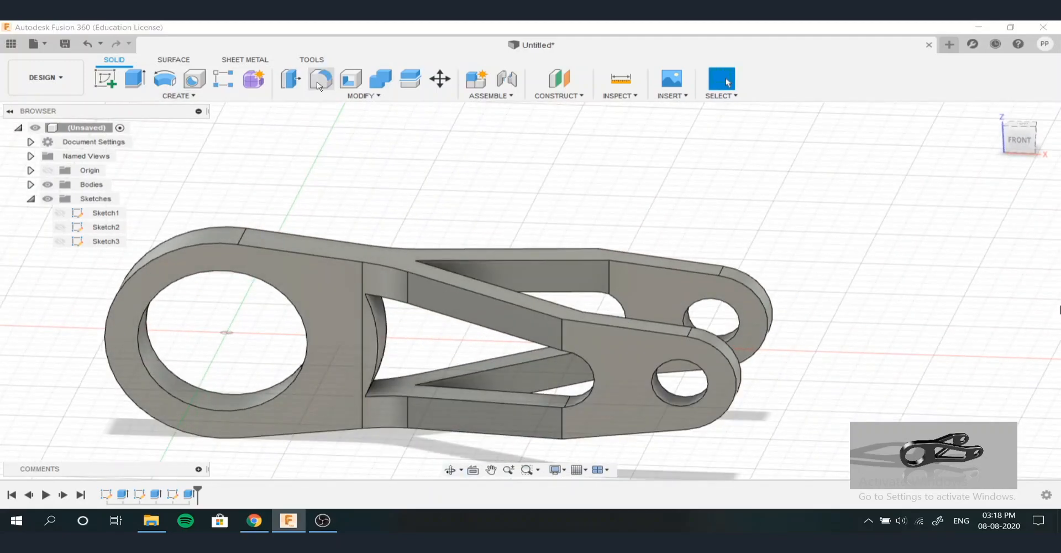
{"action": "left_click", "coordinate": [563, 338]}
{"action": "left_click", "coordinate": [562, 421]}
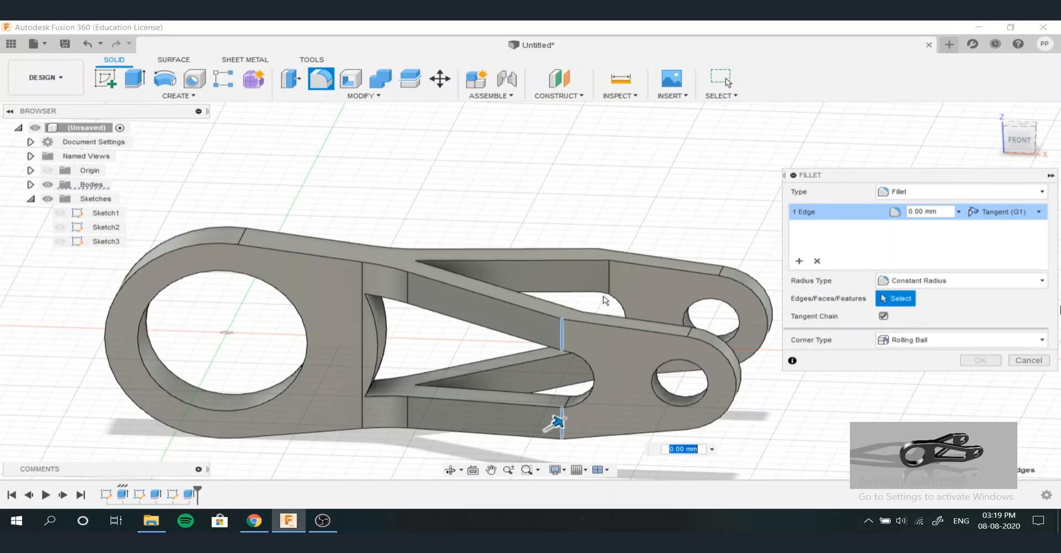
{"action": "middle_click_drag", "start_coordinate": [610, 291], "coordinate": [341, 341], "text": "shift"}
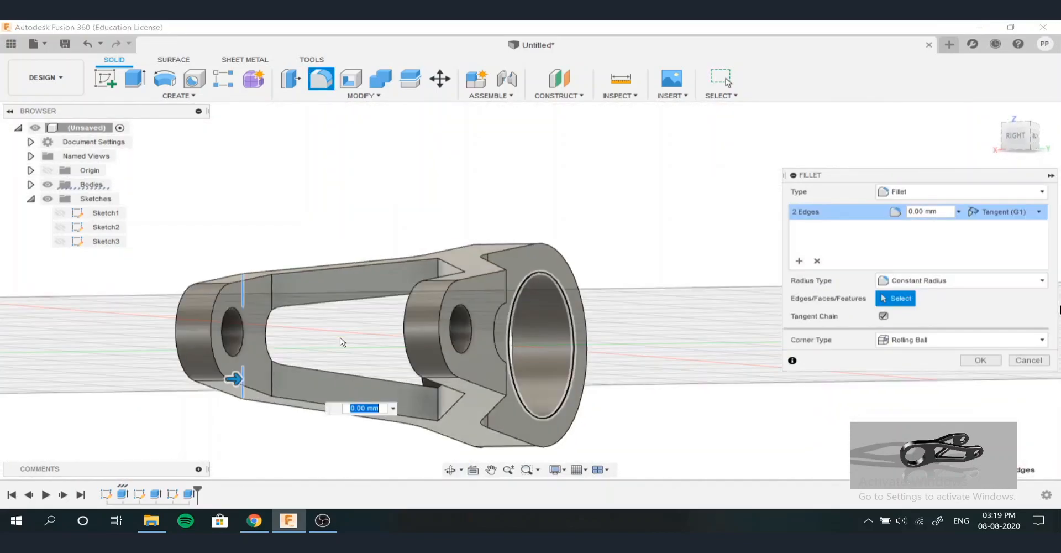
{"action": "left_click", "coordinate": [272, 291]}
{"action": "left_click", "coordinate": [272, 381]}
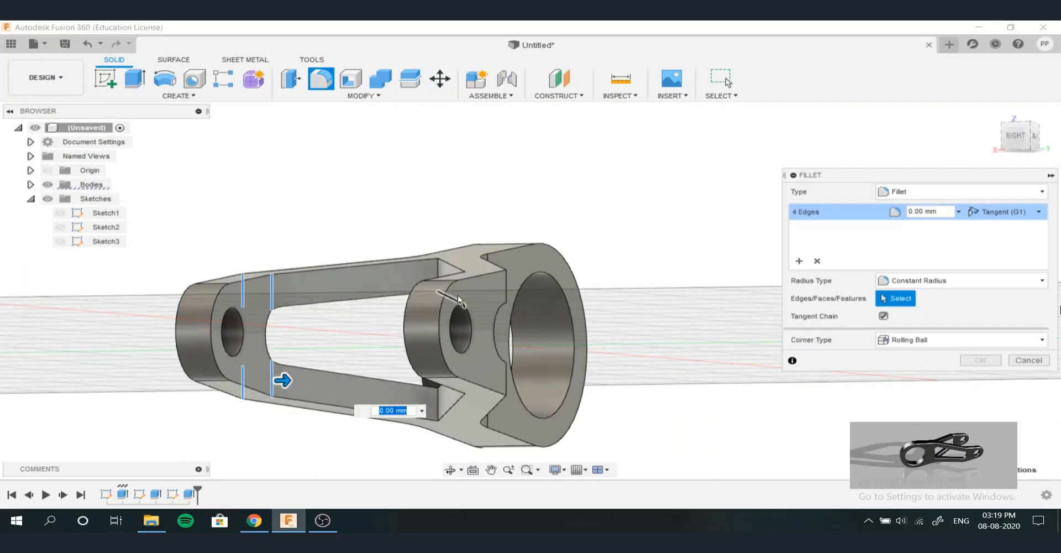
{"action": "left_click", "coordinate": [506, 291]}
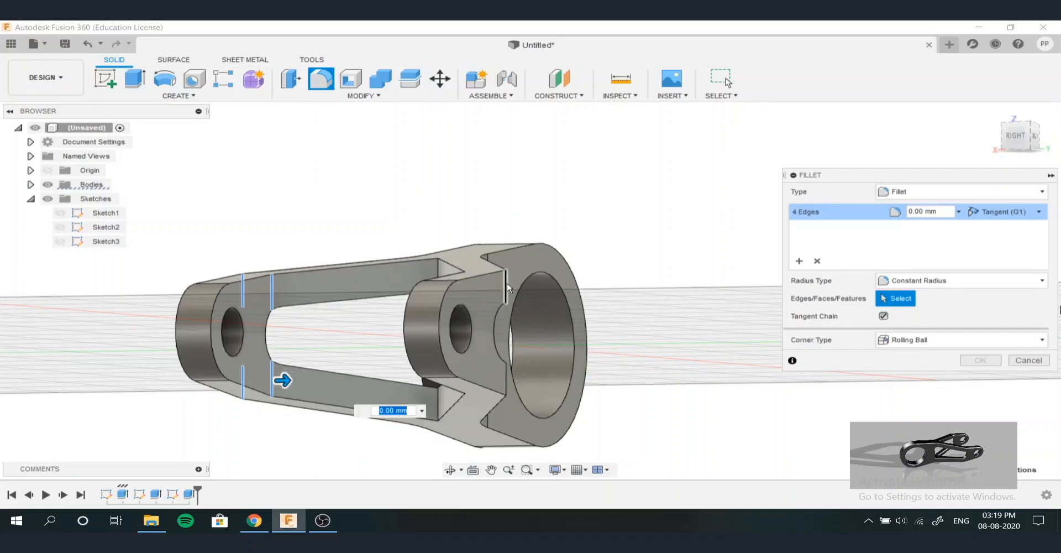
{"action": "left_click", "coordinate": [505, 381]}
{"action": "middle_click_drag", "start_coordinate": [505, 381], "coordinate": [619, 302], "text": "shift"}
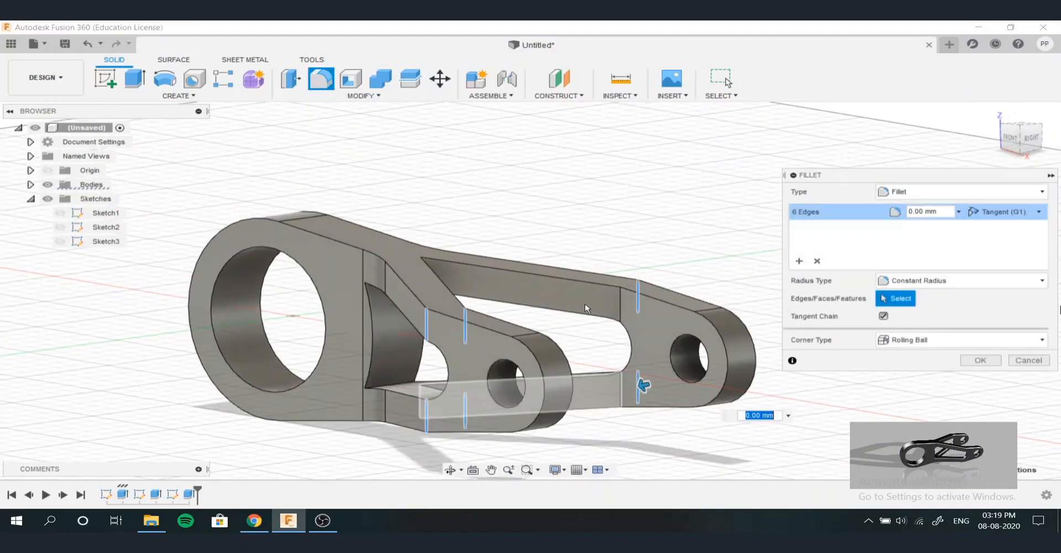
{"action": "left_click", "coordinate": [619, 301]}
{"action": "left_click", "coordinate": [622, 393]}
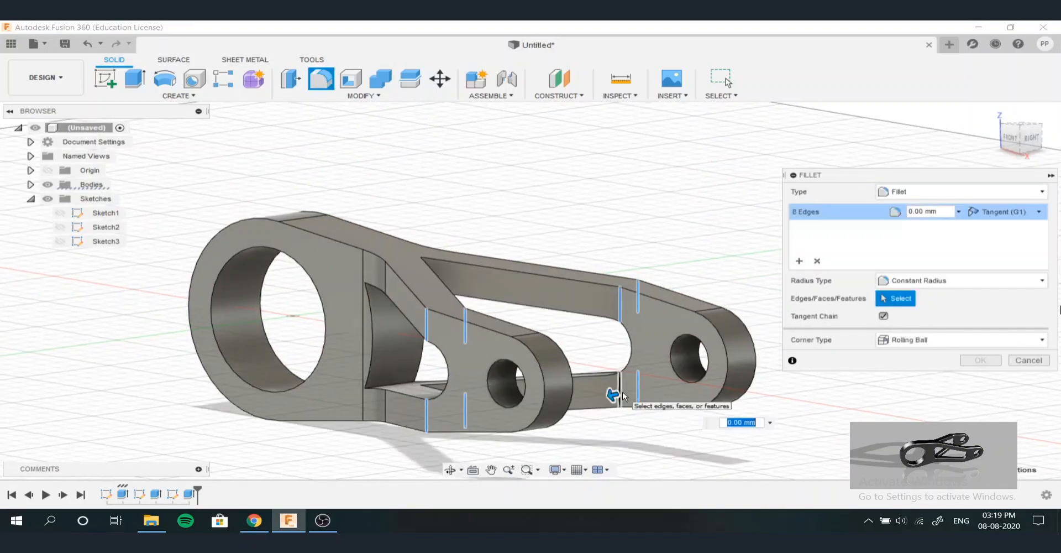
{"action": "key", "text": "Return"}
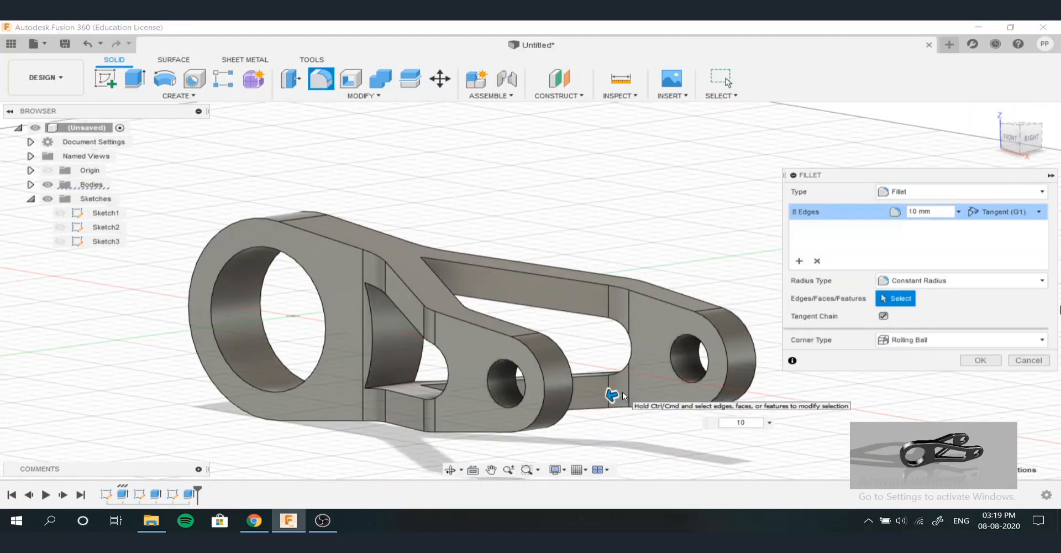
{"action": "key", "text": "Return"}
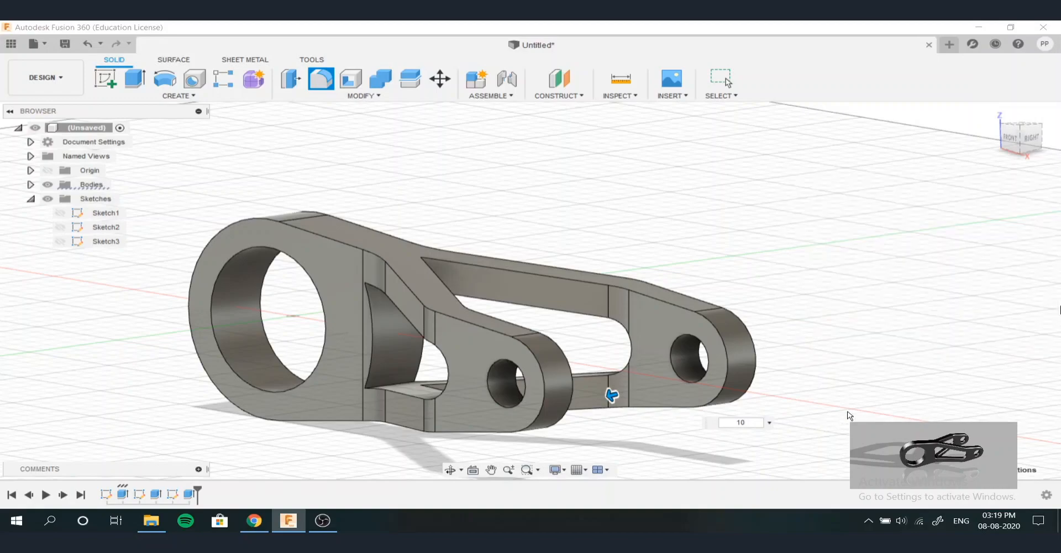
Set the selection priority to Select Edge Priority
{"action": "middle_click_drag", "start_coordinate": [768, 311], "coordinate": [563, 330], "text": "shift"}
{"action": "left_click", "coordinate": [720, 97]}
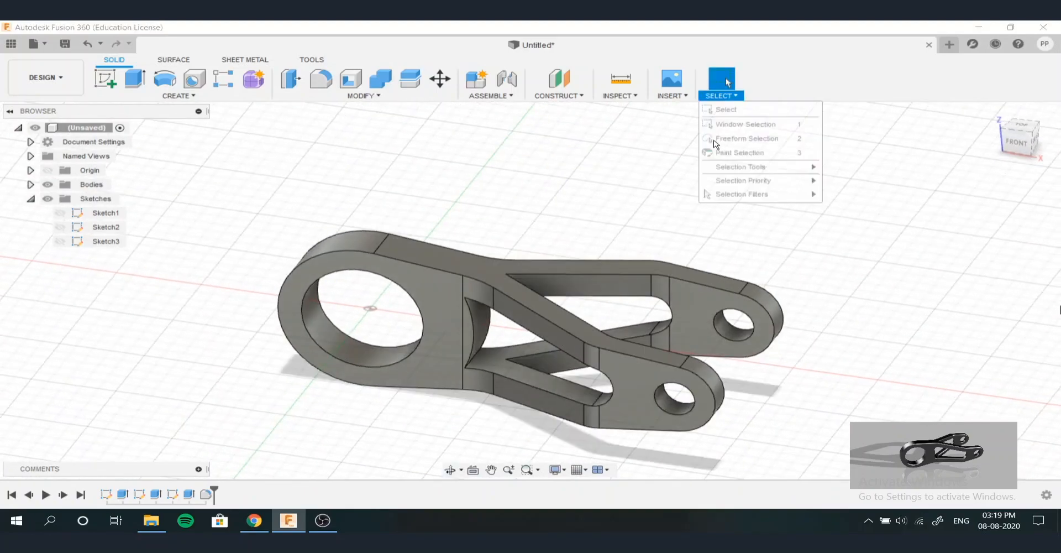
{"action": "mouse_move", "coordinate": [816, 180]}
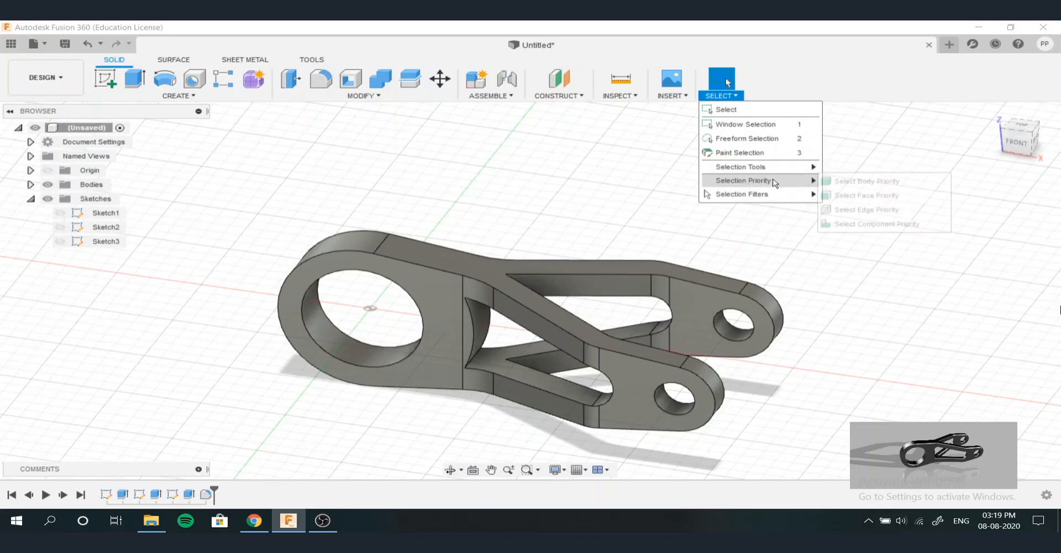
{"action": "left_click", "coordinate": [844, 209]}
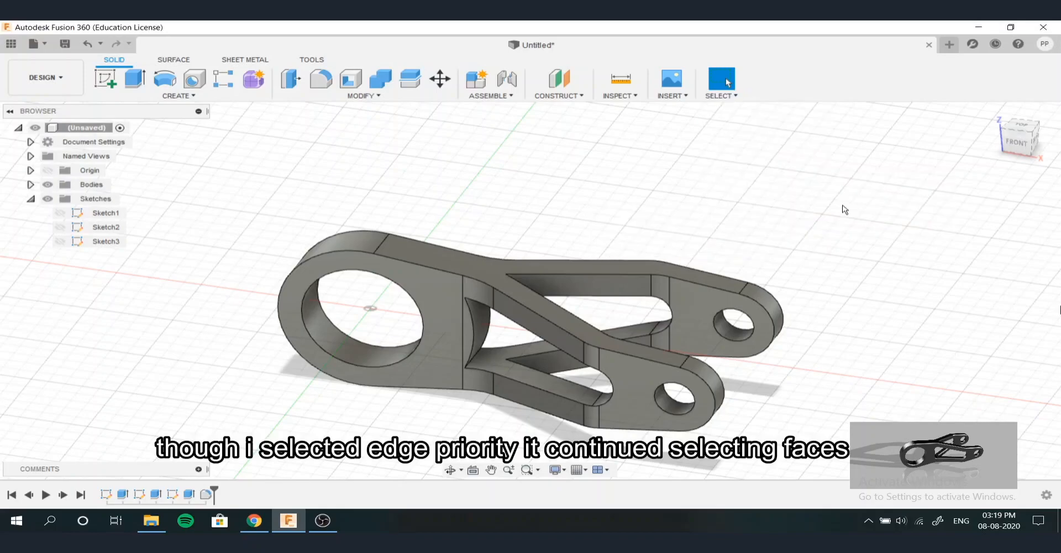
Try to fillet all faces and edges of the link arm with a 2 mm constant radius
{"action": "left_click", "coordinate": [330, 85]}
{"action": "left_click_drag", "start_coordinate": [250, 160], "coordinate": [804, 449]}
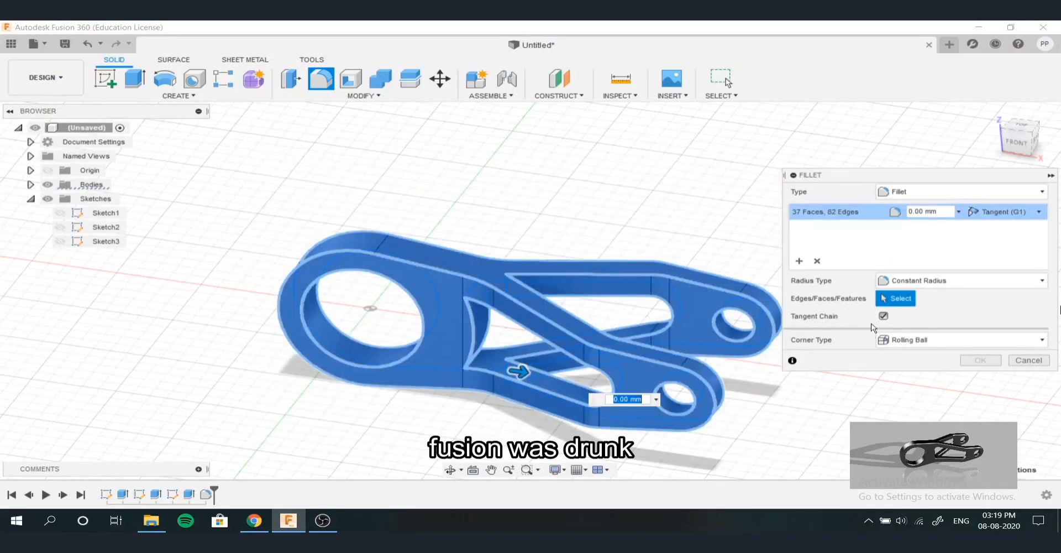
{"action": "key", "text": "Return"}
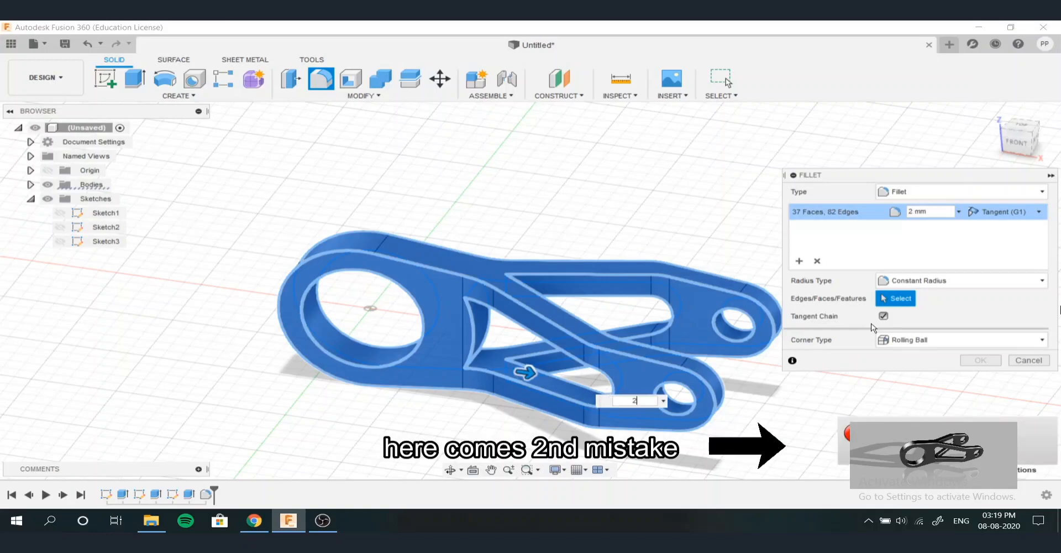
{"action": "middle_click_drag", "start_coordinate": [723, 399], "coordinate": [785, 399], "text": "shift"}
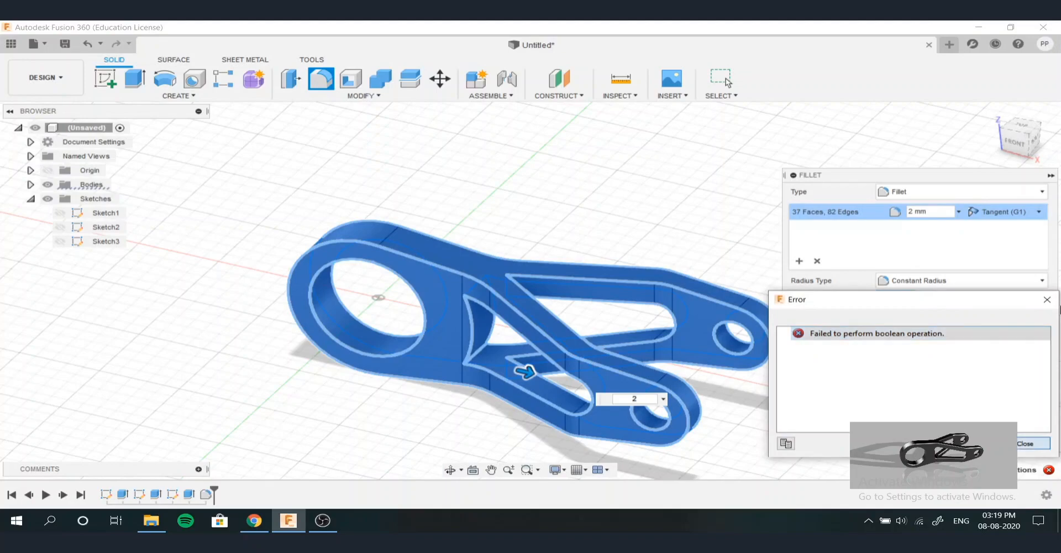
{"action": "left_click", "coordinate": [1025, 444]}
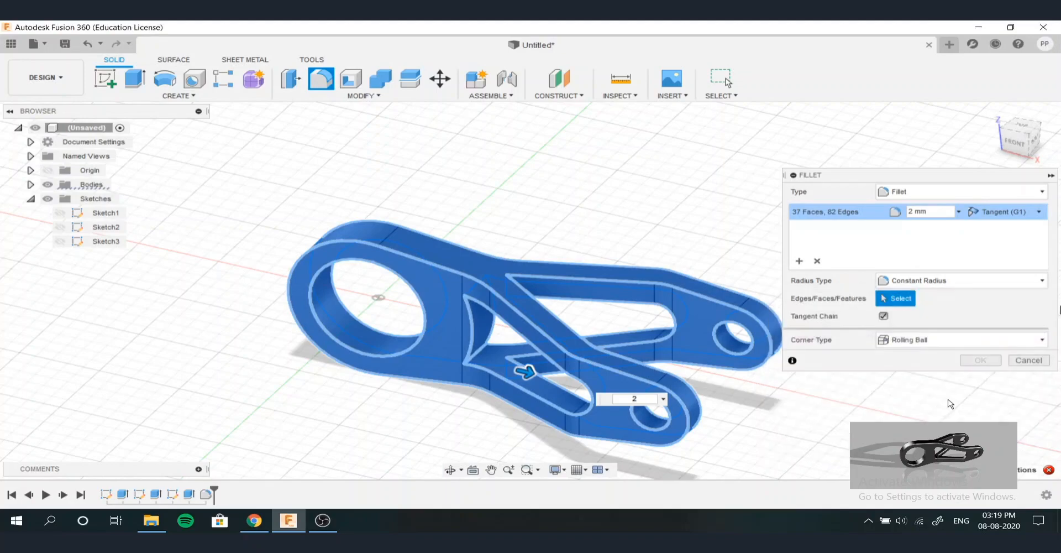
{"action": "left_click", "coordinate": [1050, 176]}
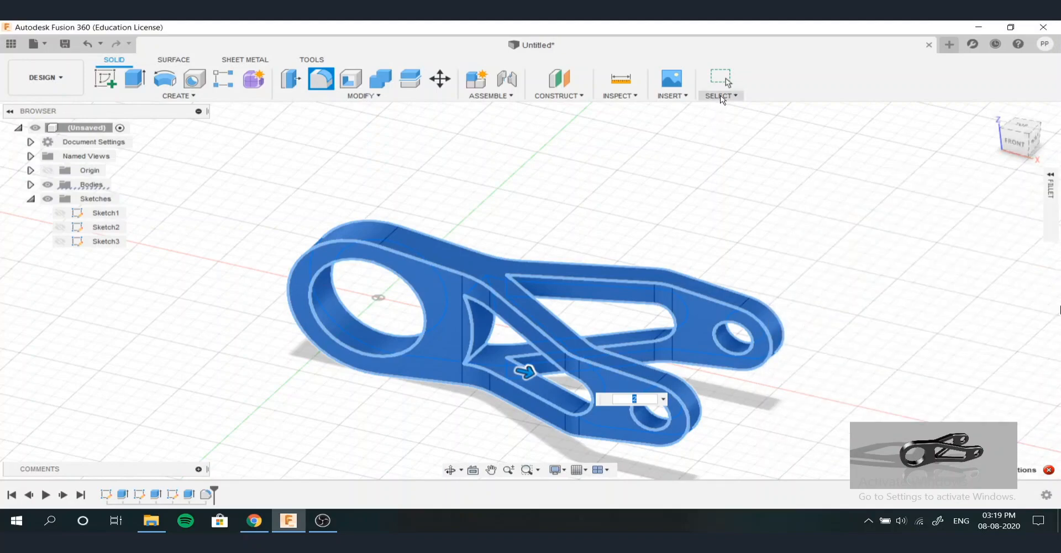
{"action": "left_click", "coordinate": [720, 96]}
{"action": "mouse_move", "coordinate": [771, 194]}
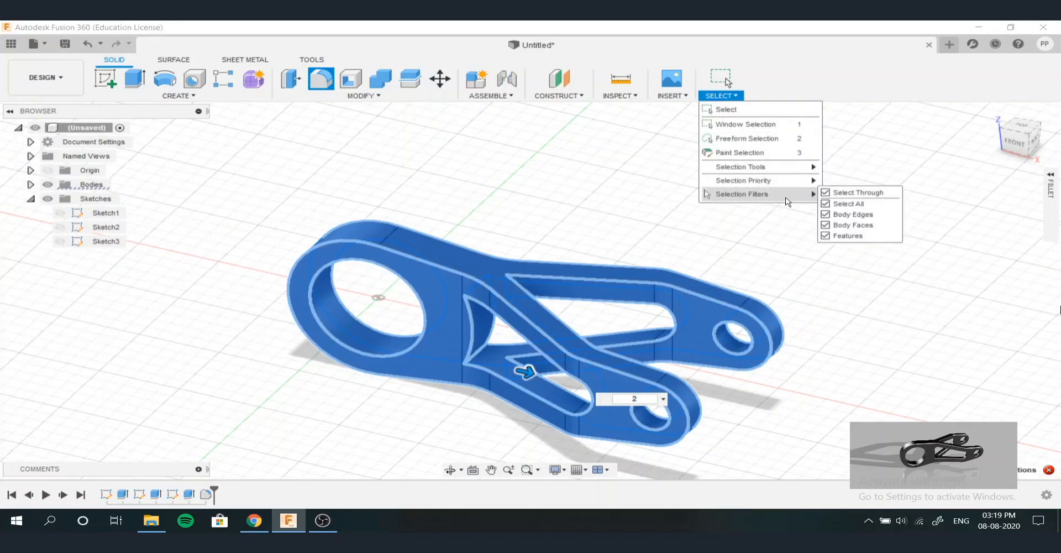
{"action": "left_click", "coordinate": [833, 217]}
{"action": "left_click", "coordinate": [622, 194]}
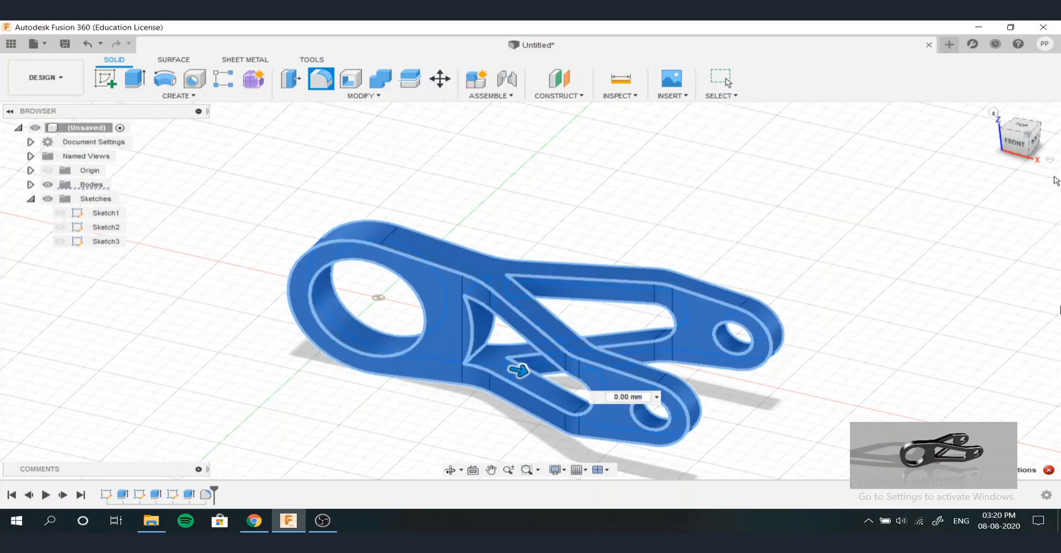
{"action": "left_click", "coordinate": [1057, 180]}
{"action": "left_click", "coordinate": [1039, 359]}
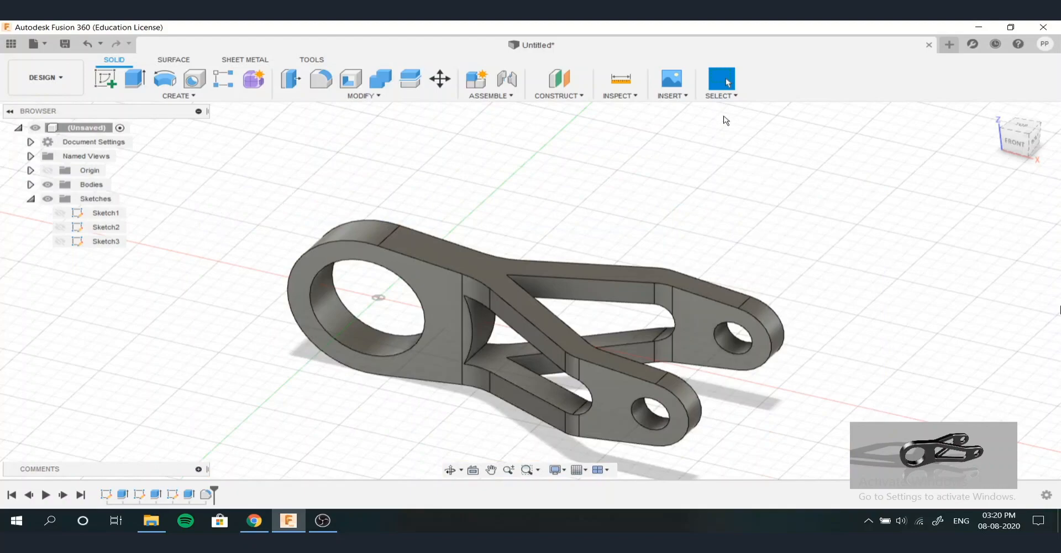
Toggle Select Edge Priority and try to window-select the edges of the whole link arm
{"action": "left_click", "coordinate": [722, 95]}
{"action": "mouse_move", "coordinate": [778, 180]}
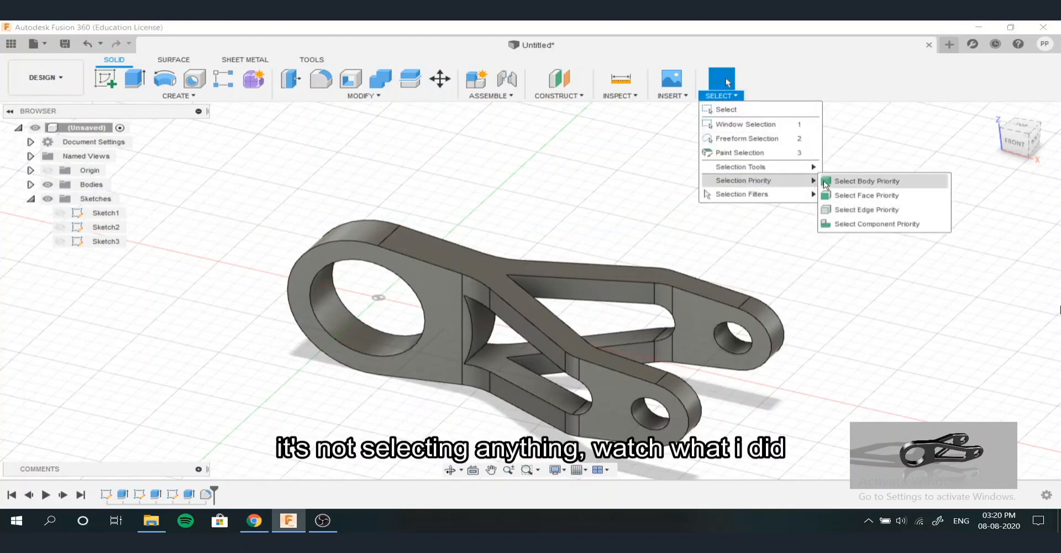
{"action": "left_click", "coordinate": [875, 209]}
{"action": "left_click_drag", "start_coordinate": [243, 203], "coordinate": [846, 464]}
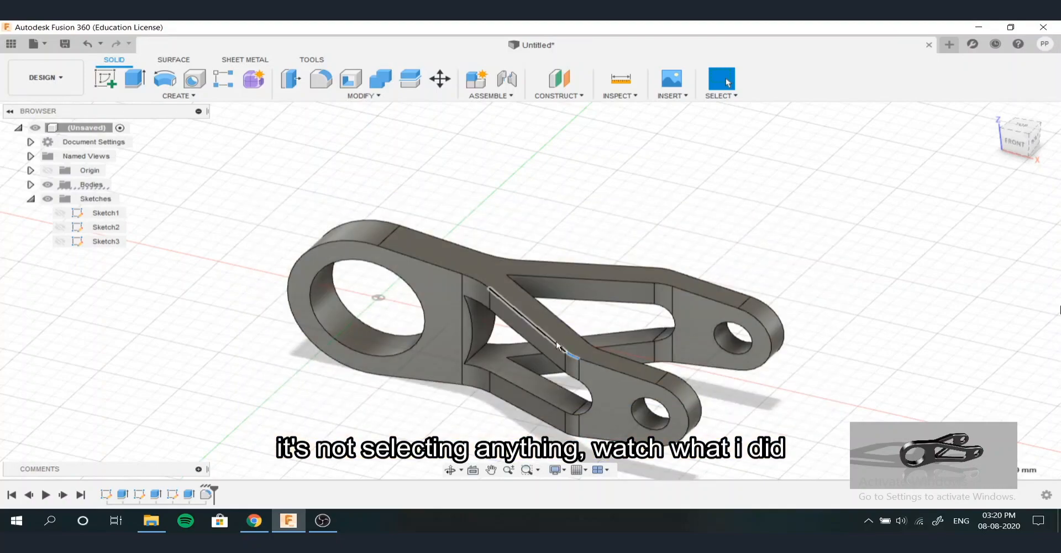
{"action": "left_click", "coordinate": [536, 283]}
{"action": "left_click", "coordinate": [241, 198]}
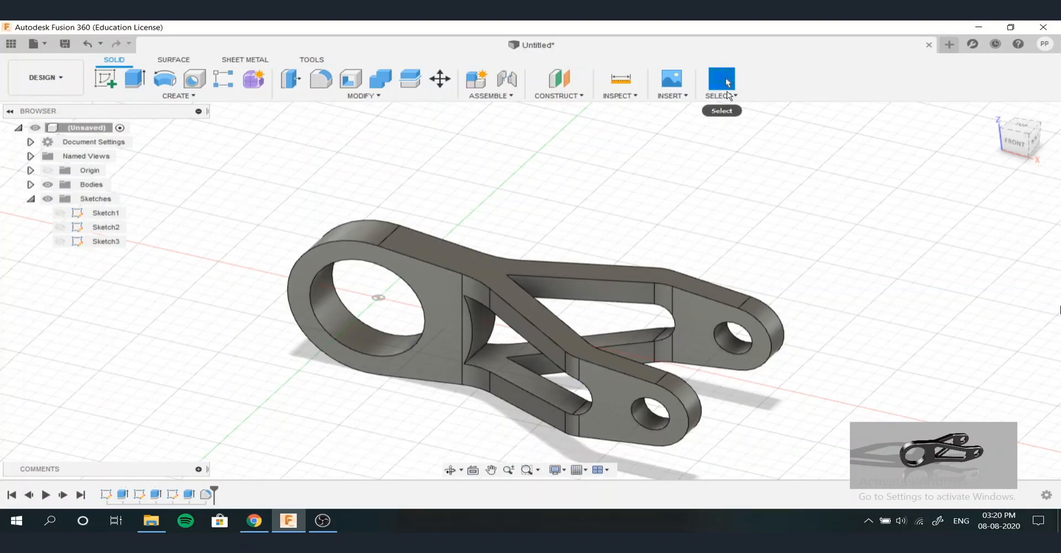
Adjust the selection priority to pick only edges and try to fillet every edge of the link arm with a 2 mm radius
{"action": "left_click", "coordinate": [728, 95]}
{"action": "mouse_move", "coordinate": [780, 194]}
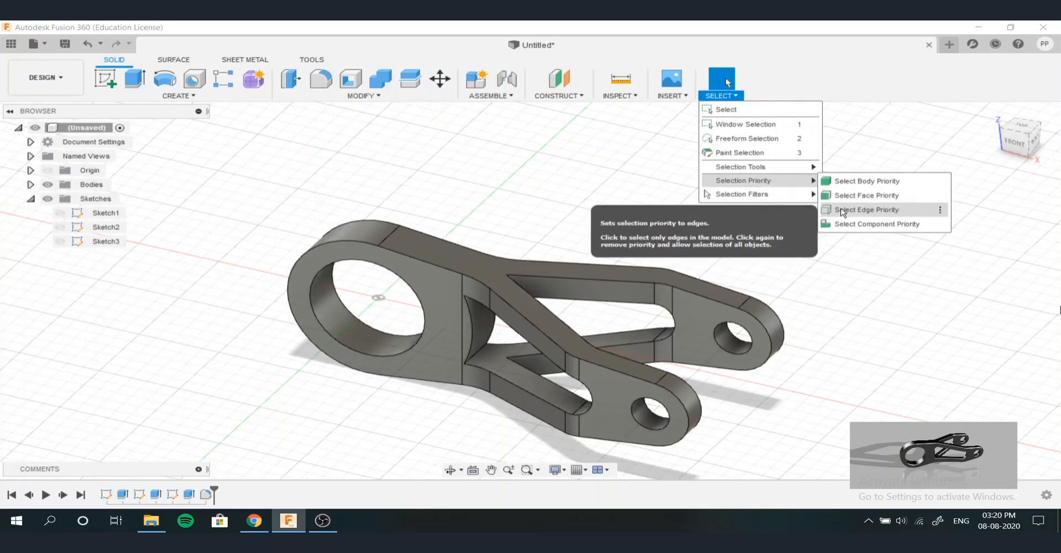
{"action": "left_click", "coordinate": [866, 195]}
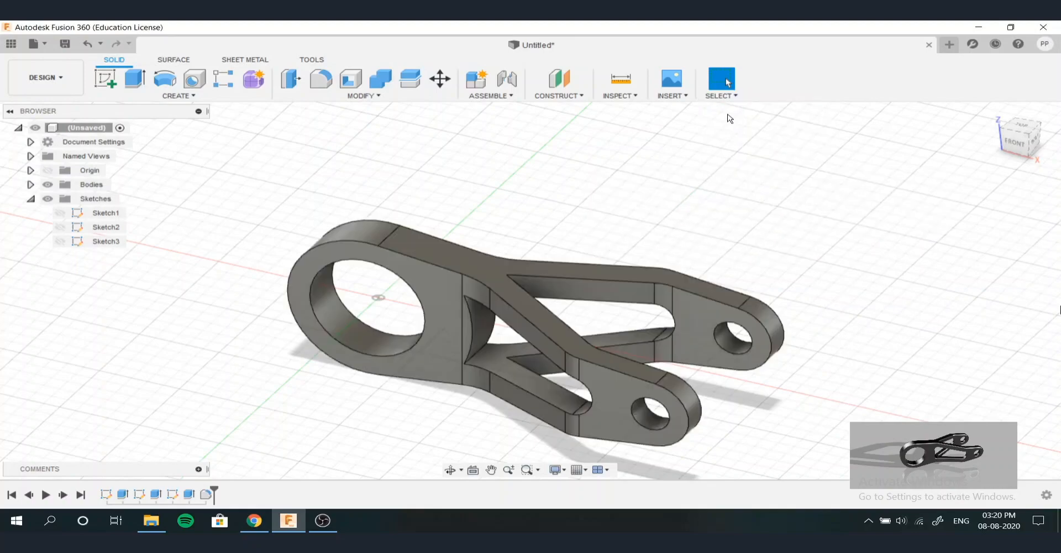
{"action": "left_click", "coordinate": [721, 88]}
{"action": "mouse_move", "coordinate": [797, 182]}
{"action": "left_click", "coordinate": [866, 193]}
{"action": "left_click_drag", "start_coordinate": [273, 179], "coordinate": [918, 473]}
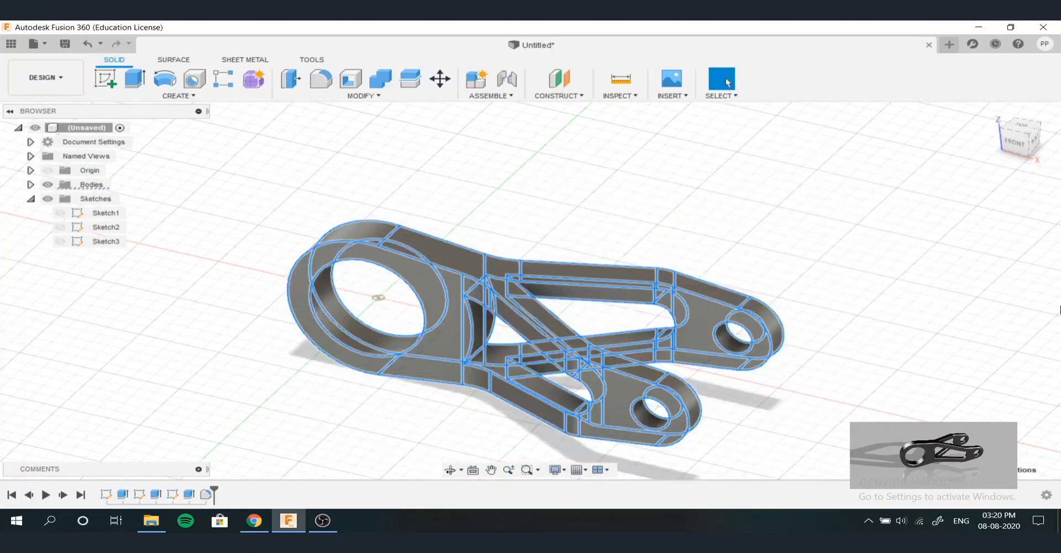
{"action": "left_click", "coordinate": [321, 79]}
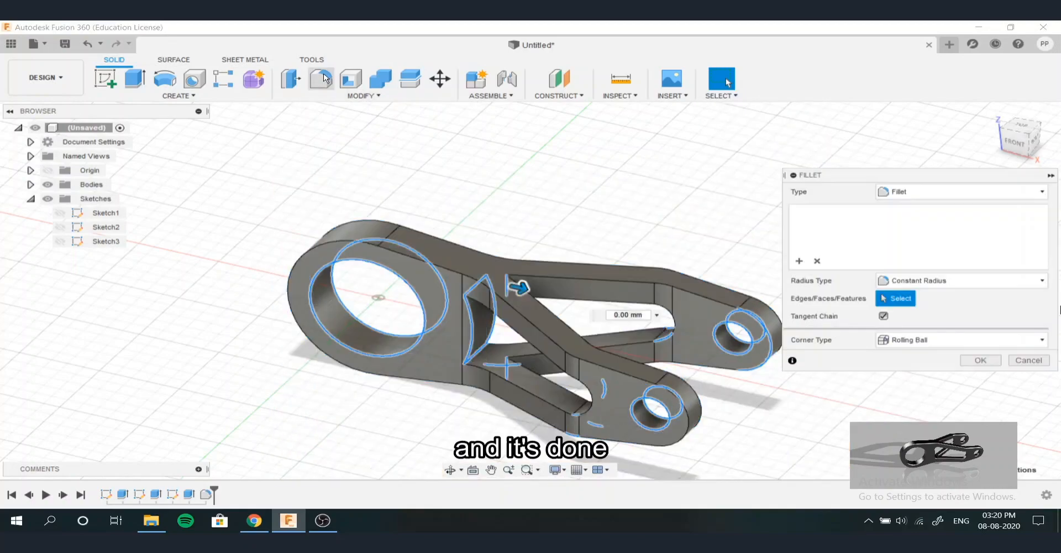
{"action": "type", "text": "2"}
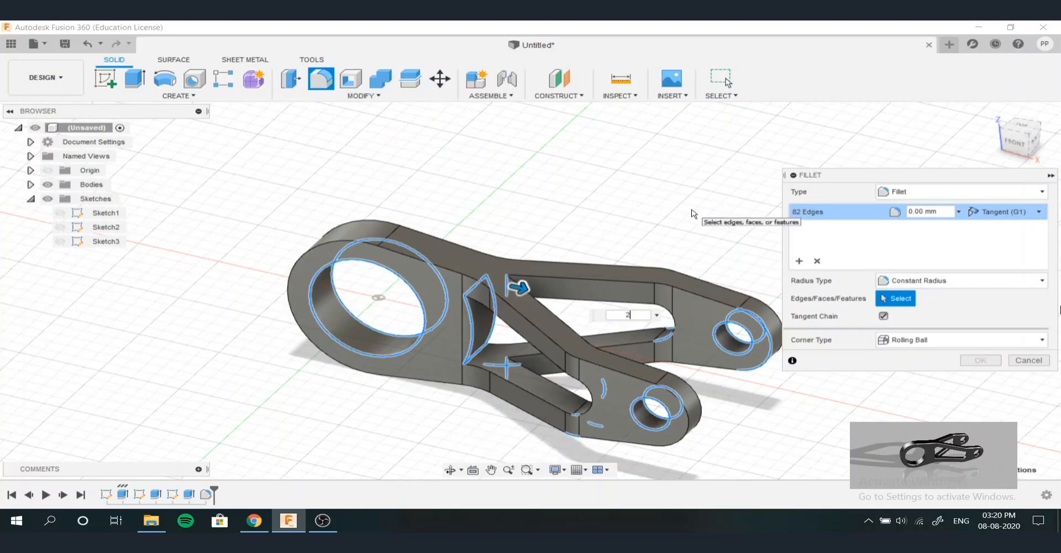
{"action": "key", "text": "Return"}
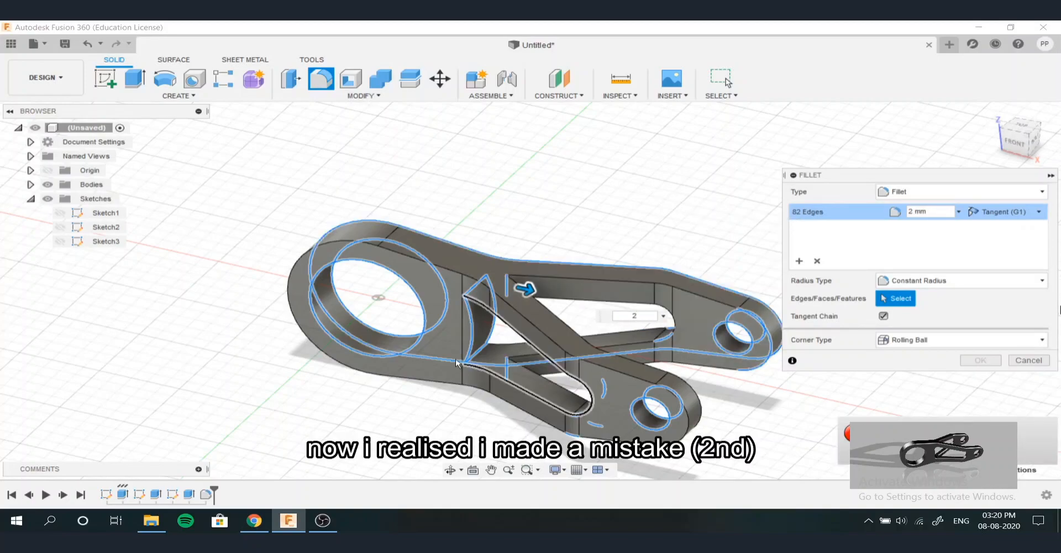
{"action": "left_click", "coordinate": [1029, 360]}
Roll the timeline back to just after Sketch1 and open that sketch for editing
{"action": "left_click_drag", "start_coordinate": [214, 486], "coordinate": [114, 493]}
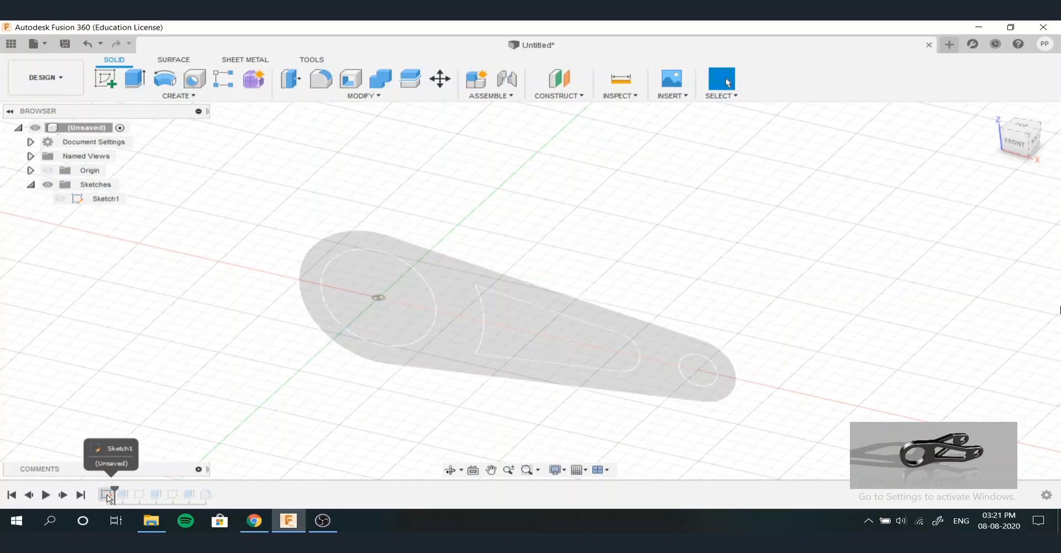
{"action": "left_click", "coordinate": [107, 495]}
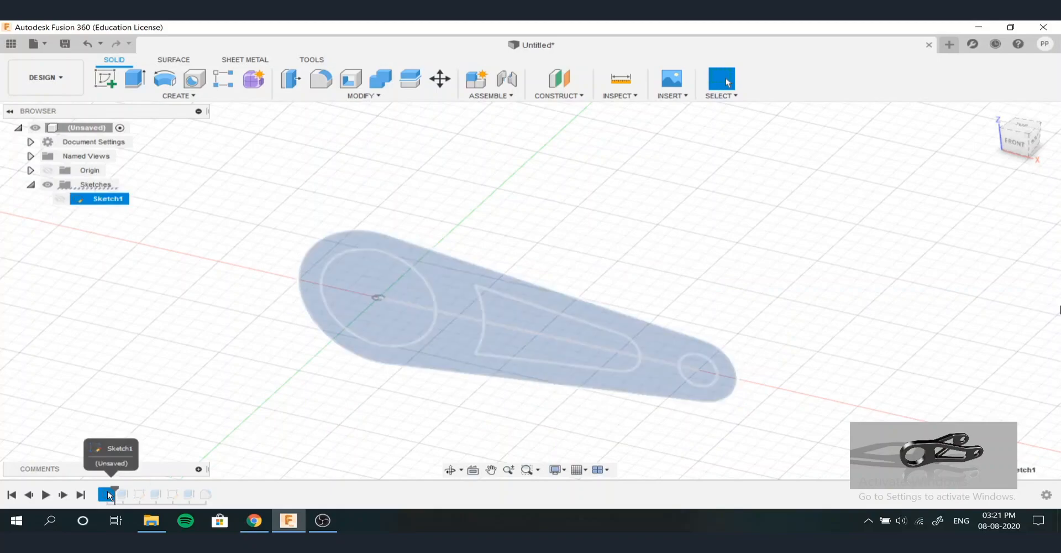
{"action": "right_click", "coordinate": [107, 494]}
{"action": "left_click", "coordinate": [140, 371]}
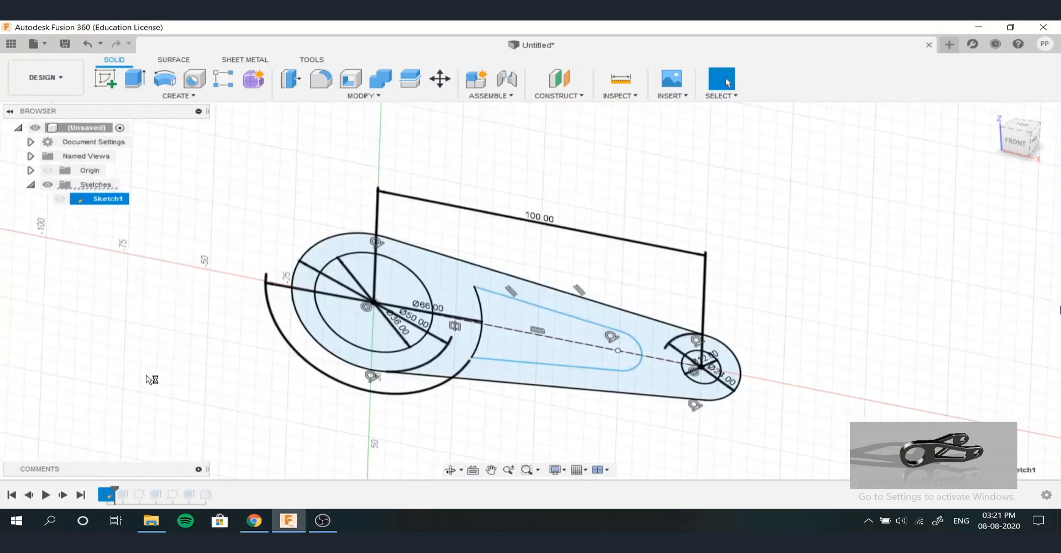
Fillet the two sharp corners at the slot's arc end with a 5 mm radius, finish the sketch and roll the timeline forward to the end
{"action": "left_click", "coordinate": [283, 78]}
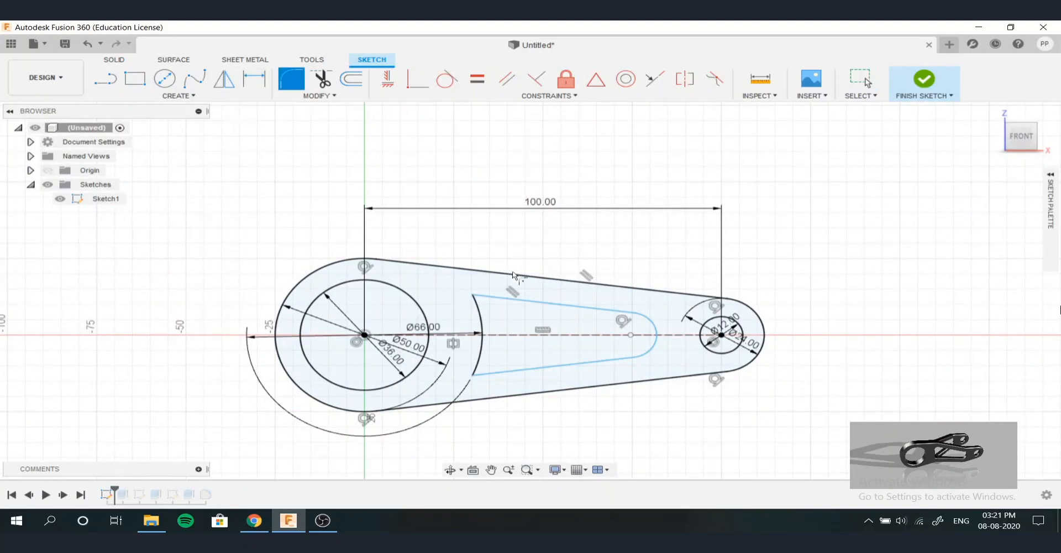
{"action": "left_click", "coordinate": [474, 296]}
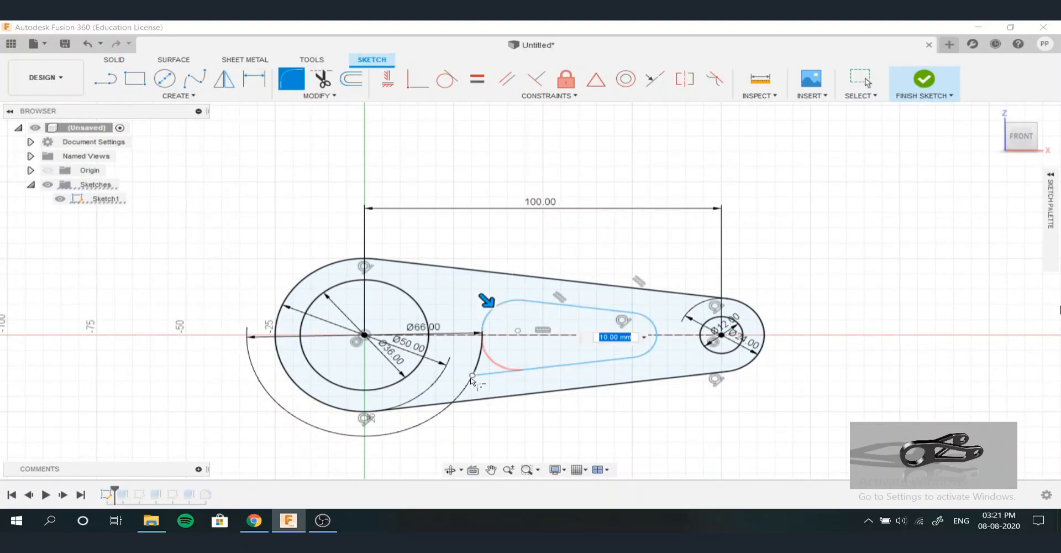
{"action": "left_click", "coordinate": [473, 380]}
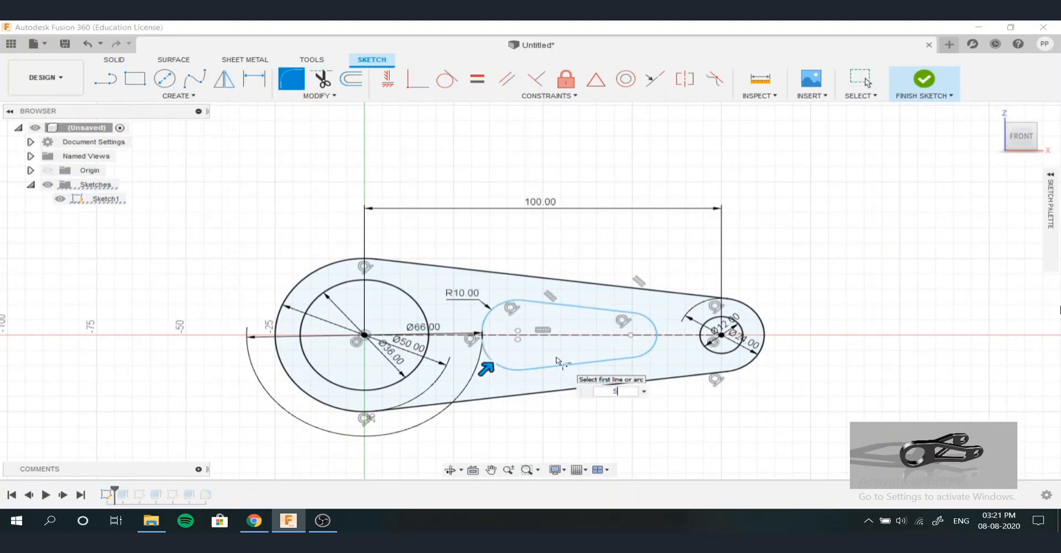
{"action": "type", "text": "5"}
{"action": "key", "text": "Return"}
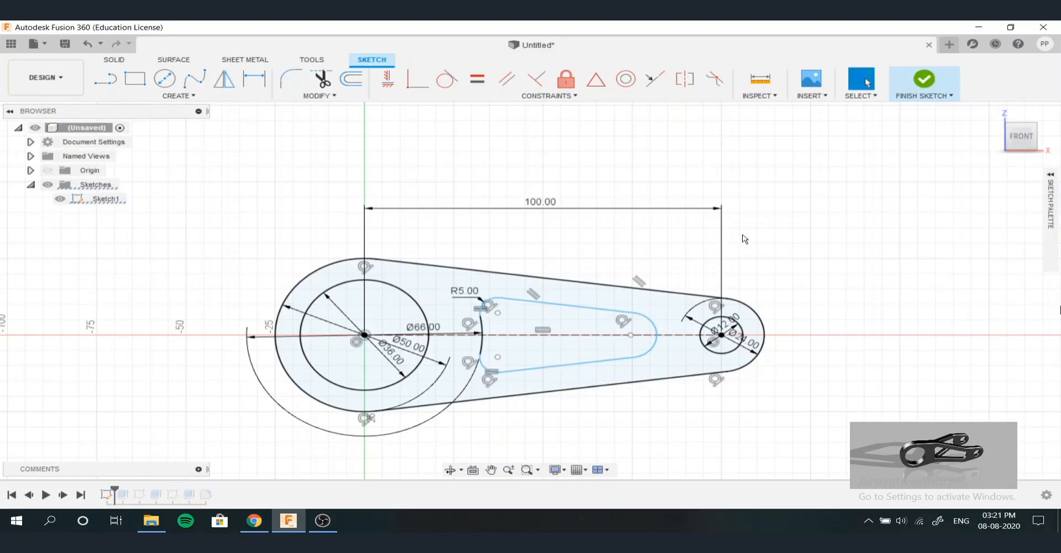
{"action": "left_click", "coordinate": [923, 80]}
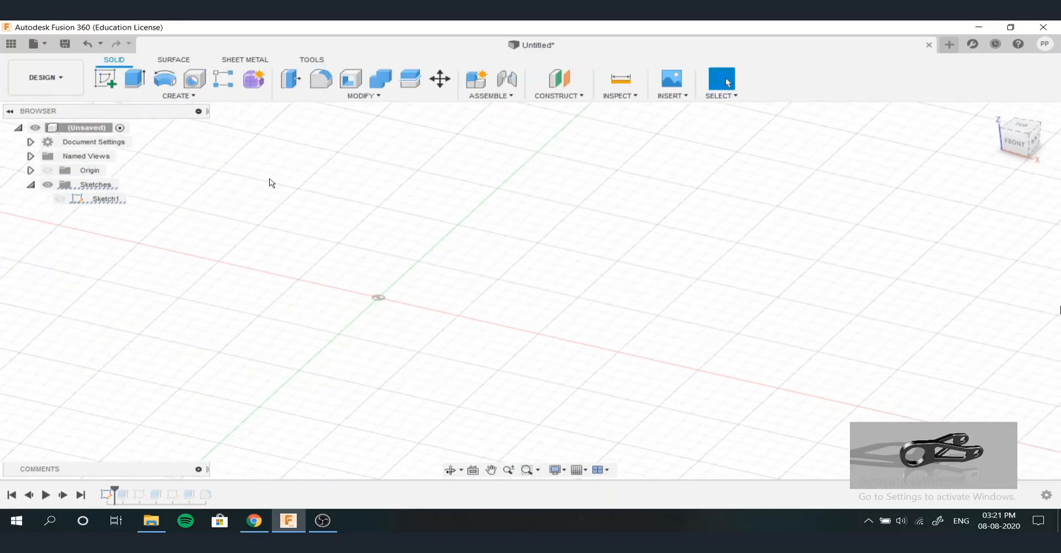
{"action": "left_click_drag", "start_coordinate": [116, 496], "coordinate": [241, 496]}
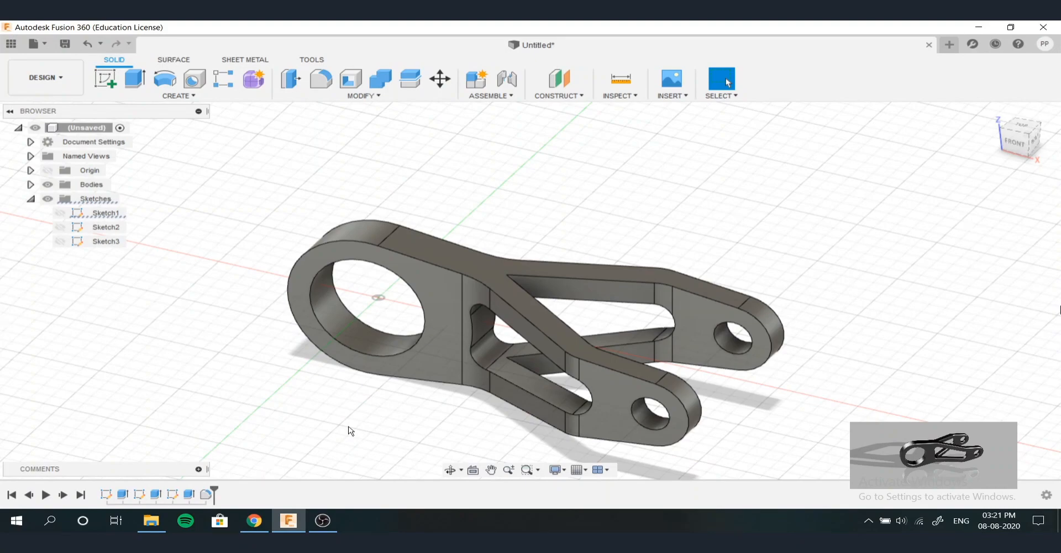
Fillet all edges of the link arm, selected with Select Edge Priority and no faces, with a 2 mm constant radius
{"action": "left_click", "coordinate": [320, 80]}
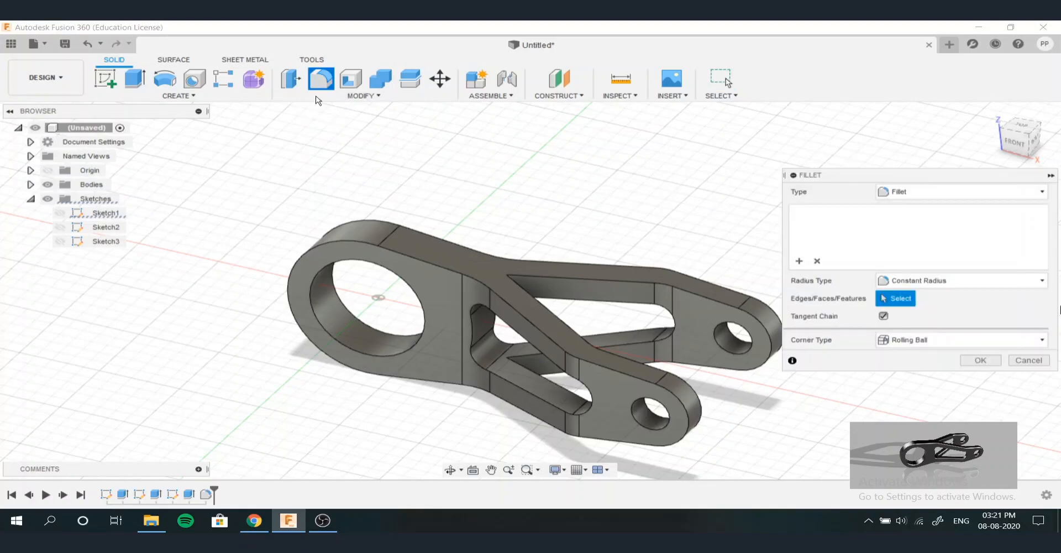
{"action": "left_click_drag", "start_coordinate": [247, 145], "coordinate": [869, 479]}
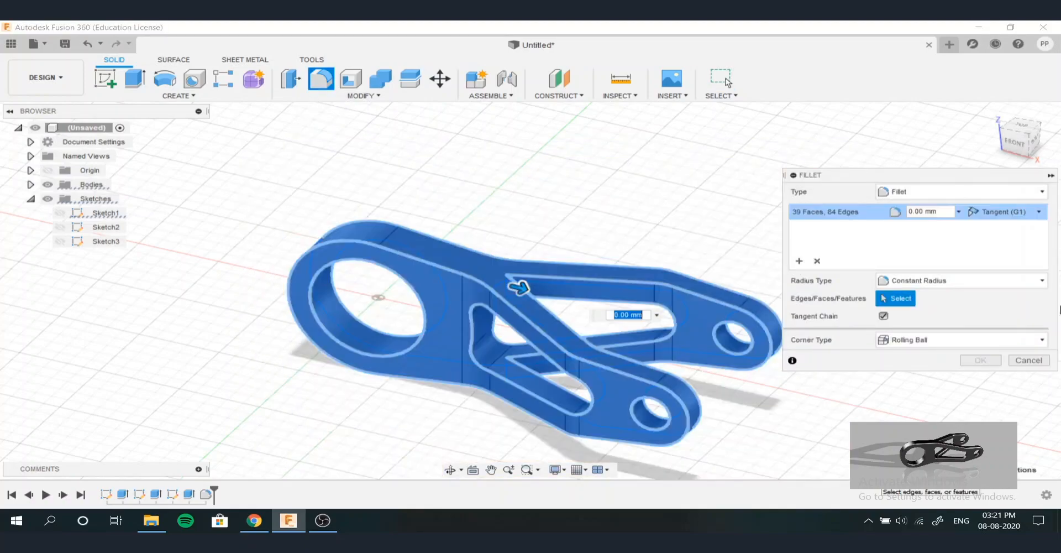
{"action": "left_click", "coordinate": [721, 95]}
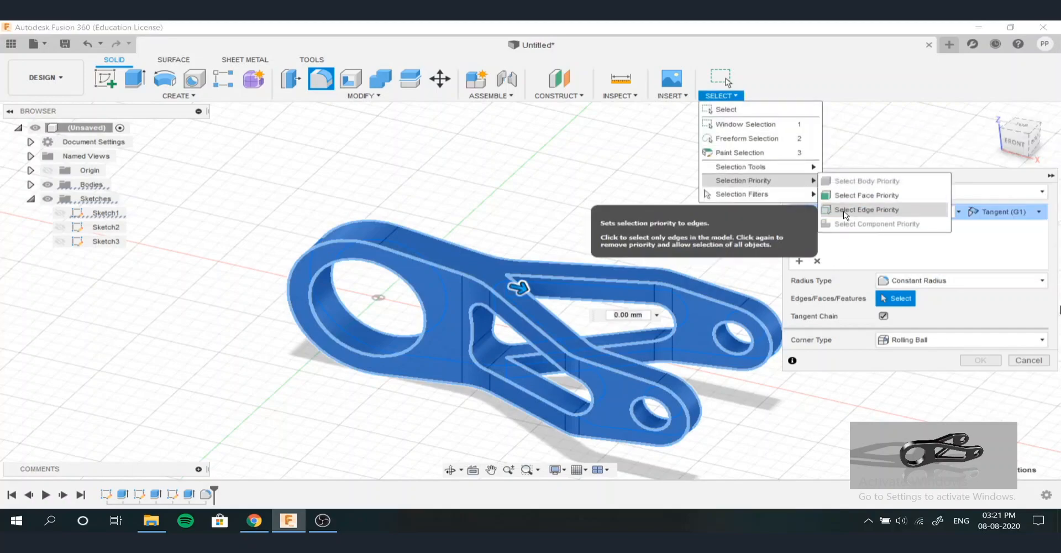
{"action": "left_click", "coordinate": [879, 205]}
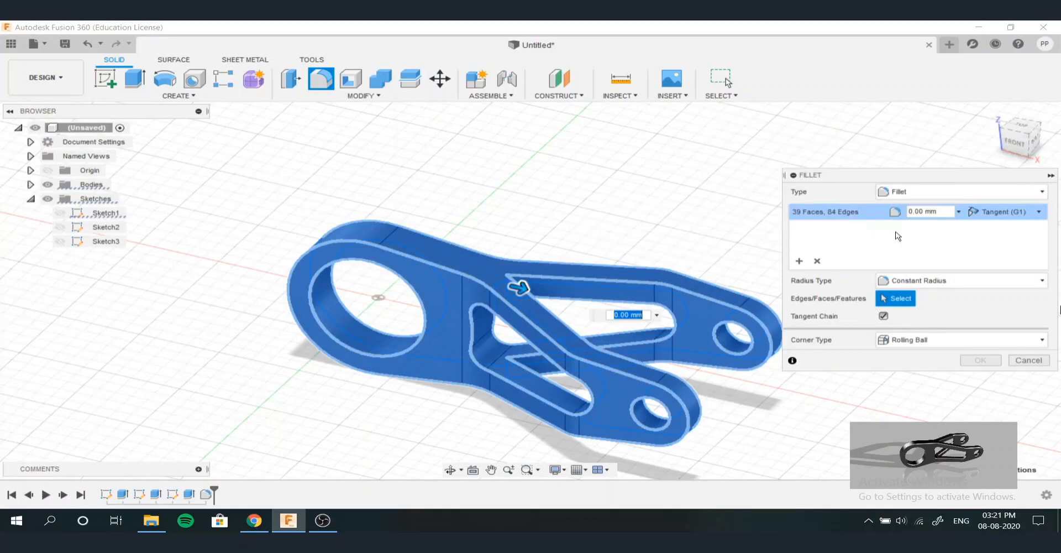
{"action": "left_click", "coordinate": [818, 261]}
{"action": "left_click_drag", "start_coordinate": [212, 188], "coordinate": [897, 479]}
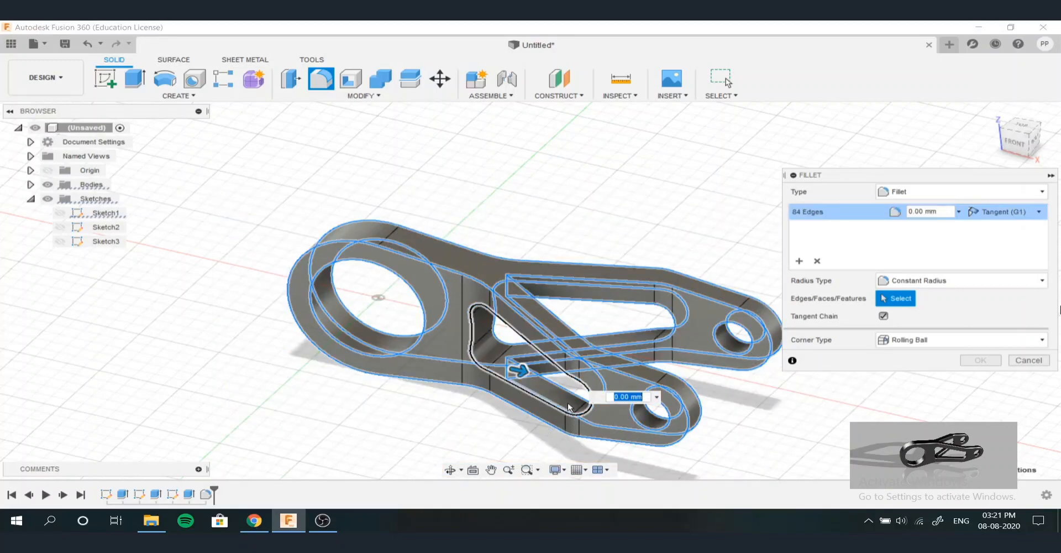
{"action": "middle_click_drag", "start_coordinate": [581, 387], "coordinate": [607, 355], "text": "shift"}
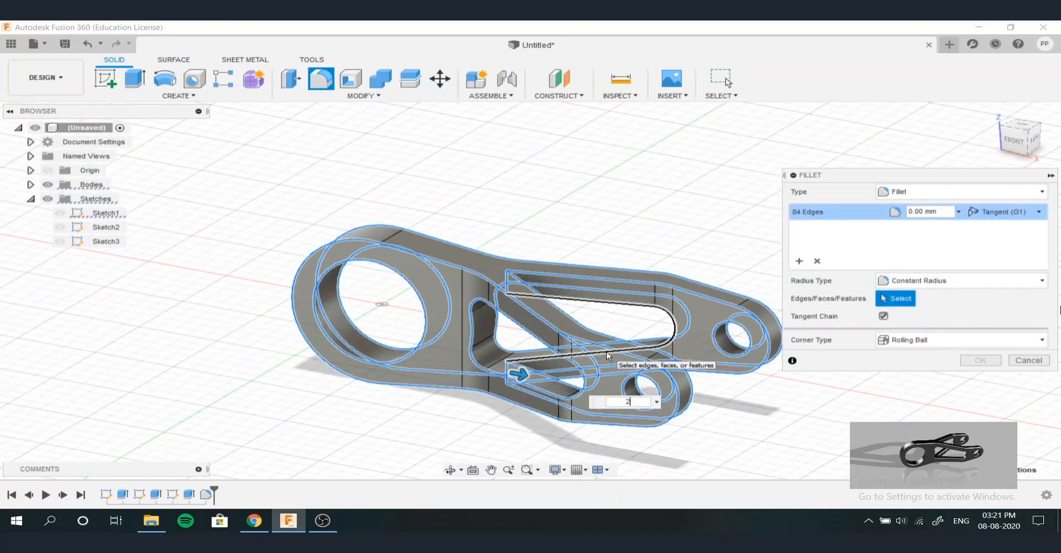
{"action": "key", "text": "Return"}
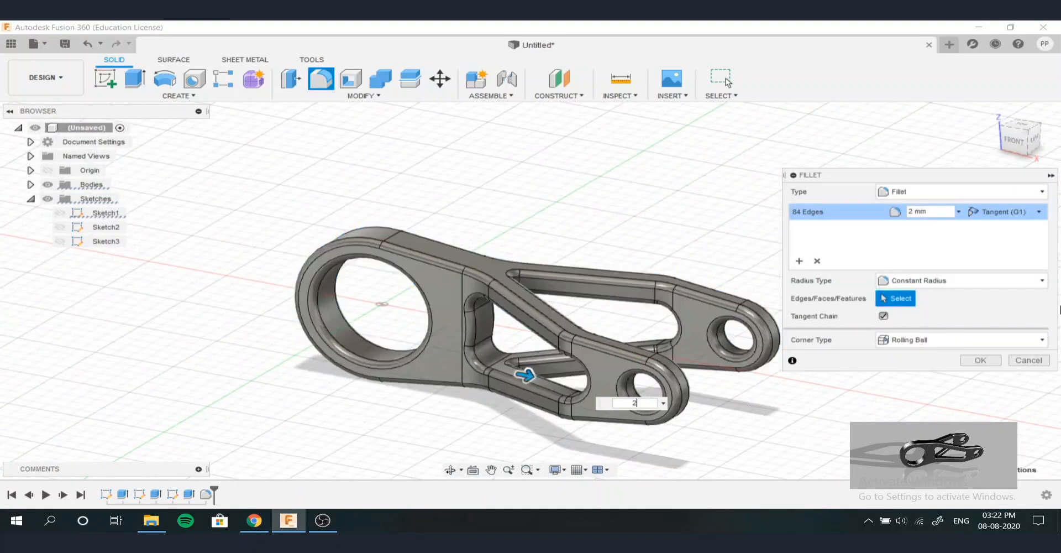
{"action": "left_click", "coordinate": [974, 369]}
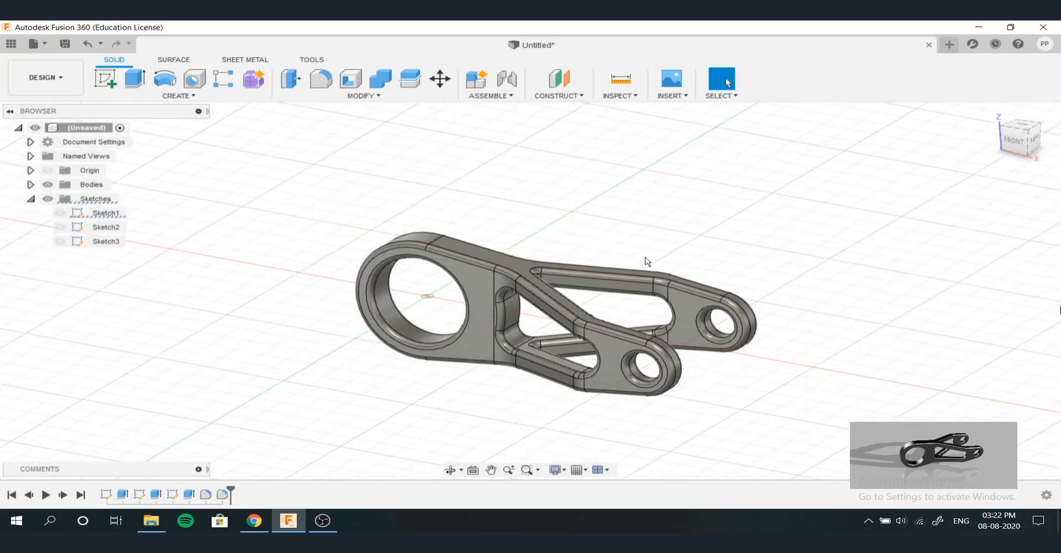
Switch to the Render workspace and collapse the rendering gallery to enlarge the view of the link arm
{"action": "mouse_move", "coordinate": [644, 308]}
{"action": "middle_mouse_down", "text": "shift"}
{"action": "mouse_move", "coordinate": [521, 307]}
{"action": "mouse_move", "coordinate": [663, 309]}
{"action": "middle_mouse_up", "text": "shift"}
{"action": "left_click", "coordinate": [47, 83]}
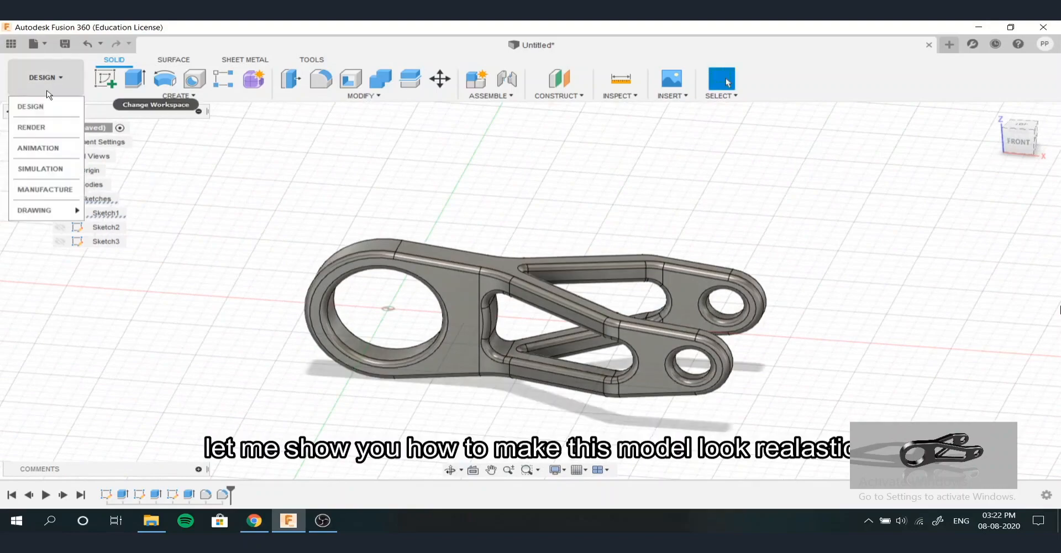
{"action": "left_click", "coordinate": [34, 128]}
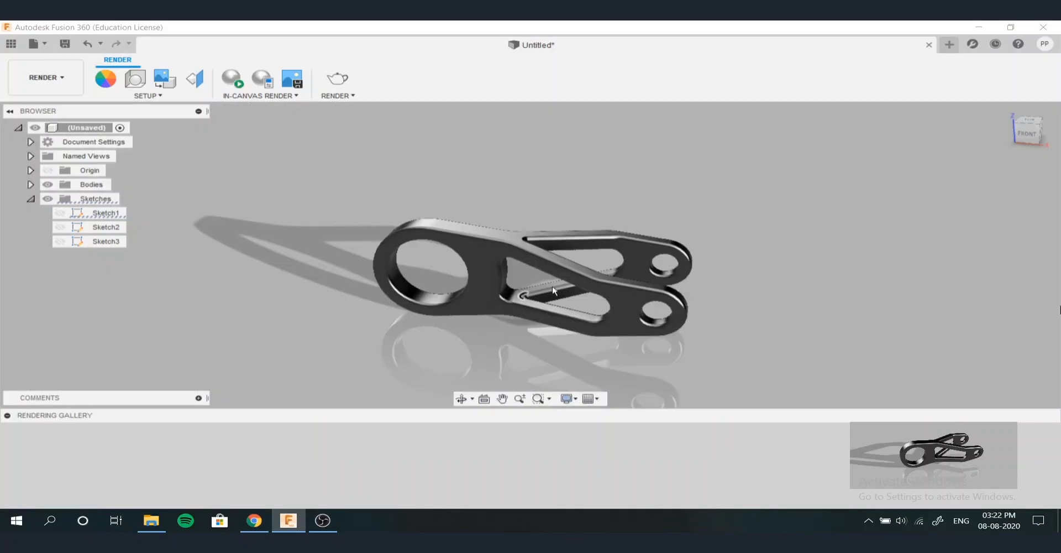
{"action": "middle_click_drag", "start_coordinate": [496, 304], "coordinate": [691, 276], "text": "shift"}
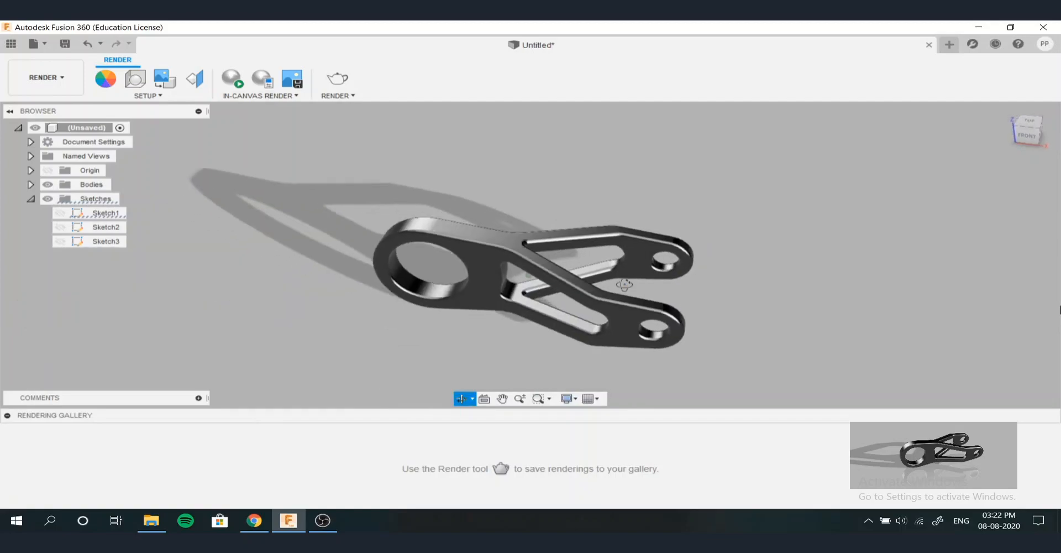
{"action": "left_click", "coordinate": [7, 414]}
{"action": "middle_click_drag", "start_coordinate": [612, 395], "coordinate": [662, 389], "text": "shift"}
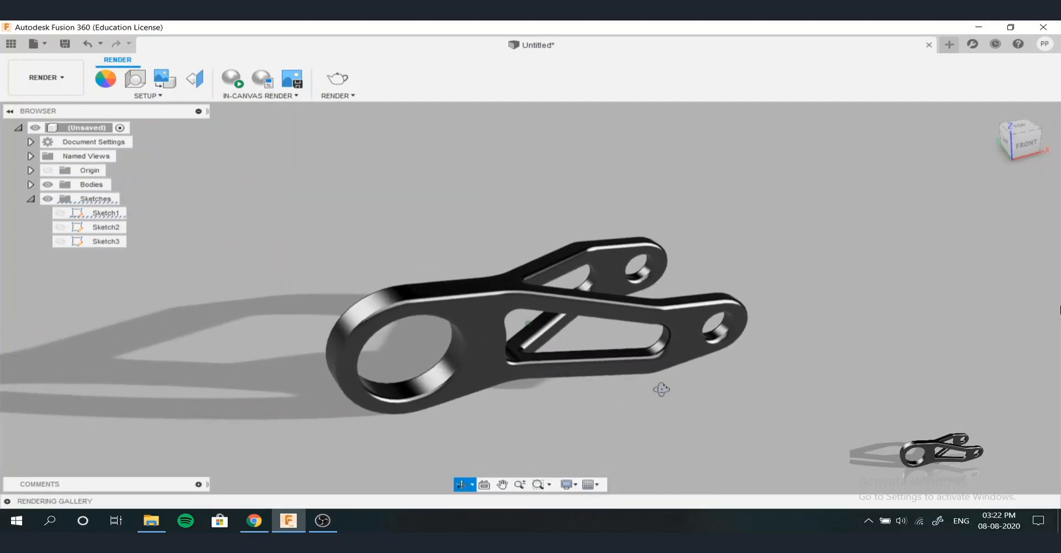